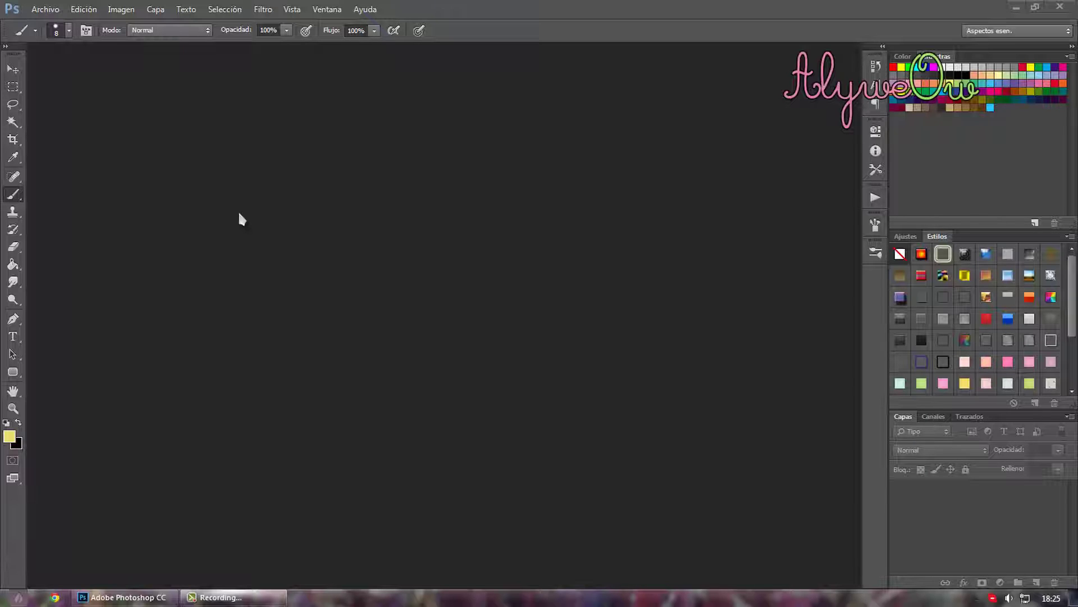
- Create a new document with width 800 px, height 800 px and resolution 300 ppi
click(45, 9)
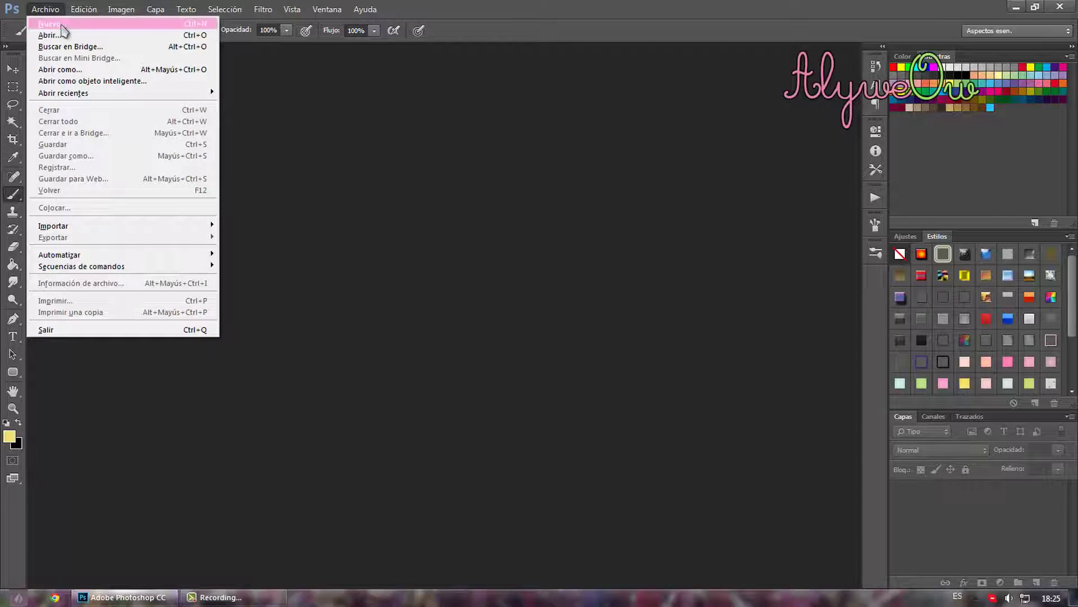
click(65, 25)
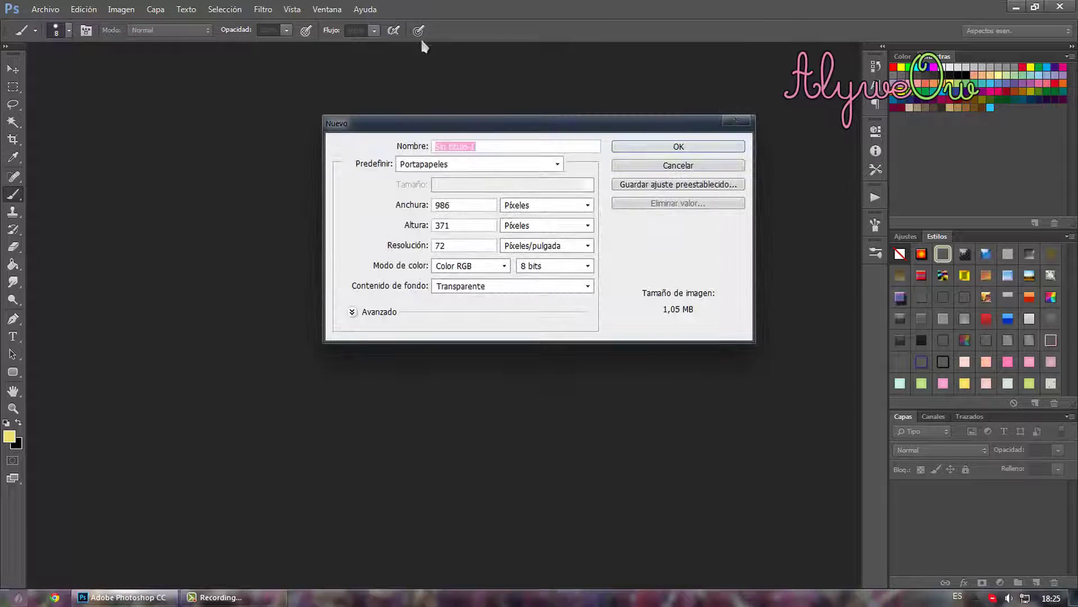
click(429, 244)
text(300)
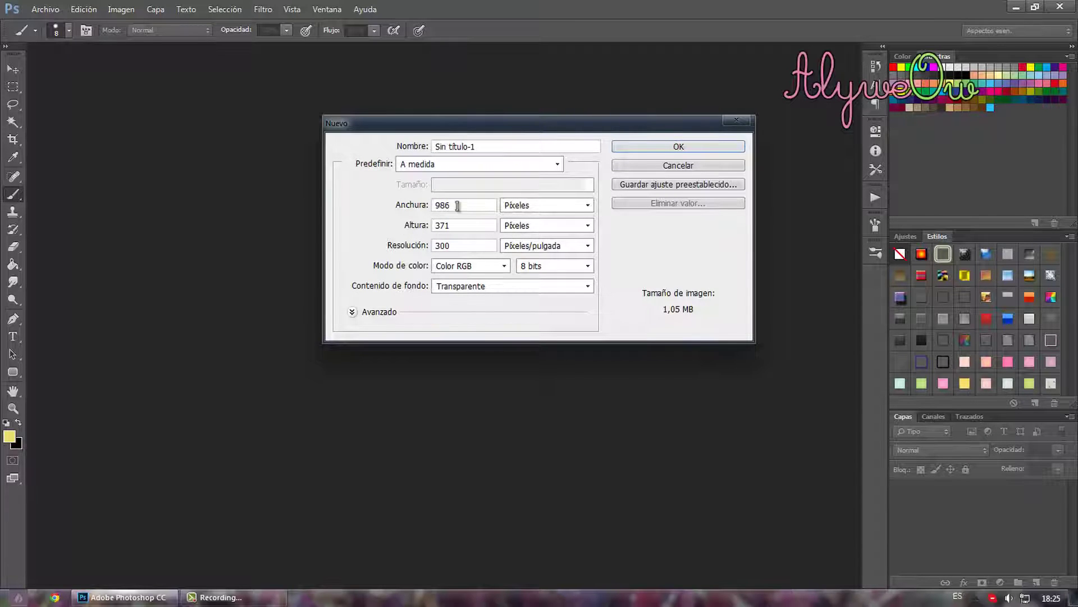
click(397, 213)
text(8)
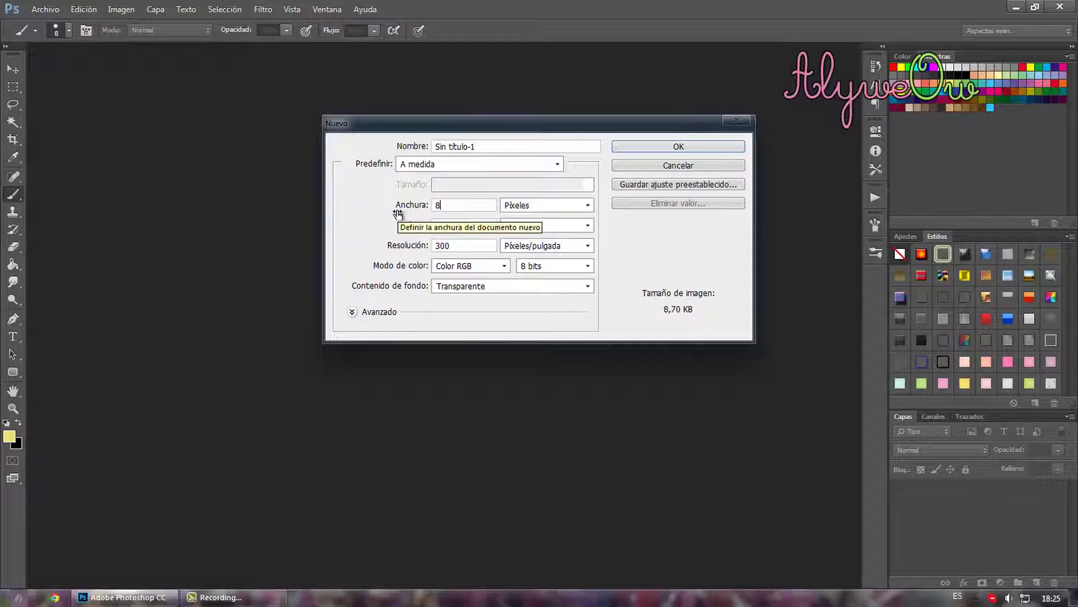
text(00)
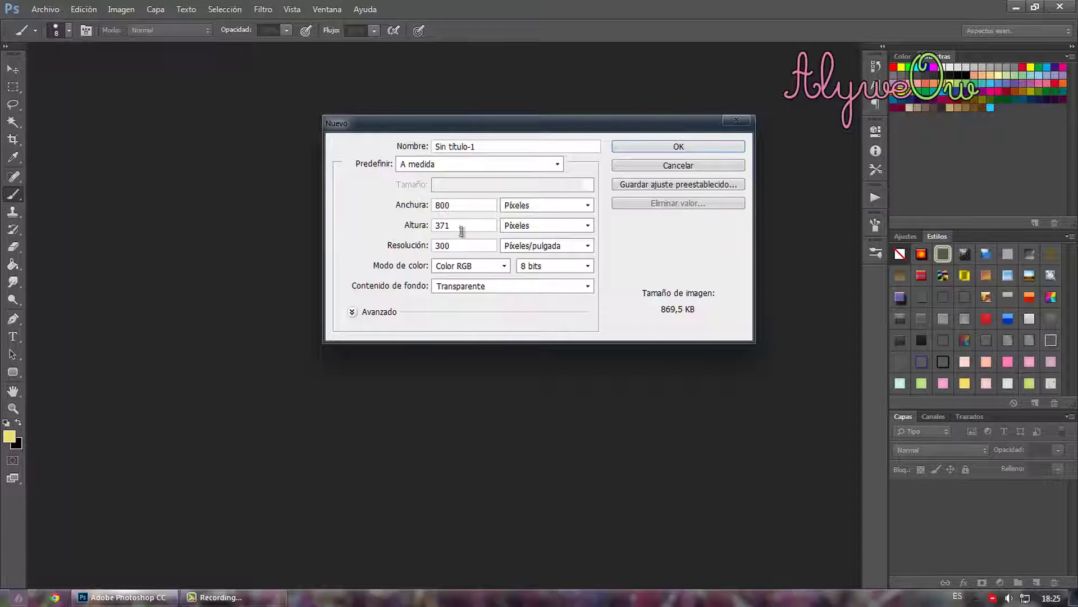
click(409, 226)
text(8)
text(00)
key(Return)
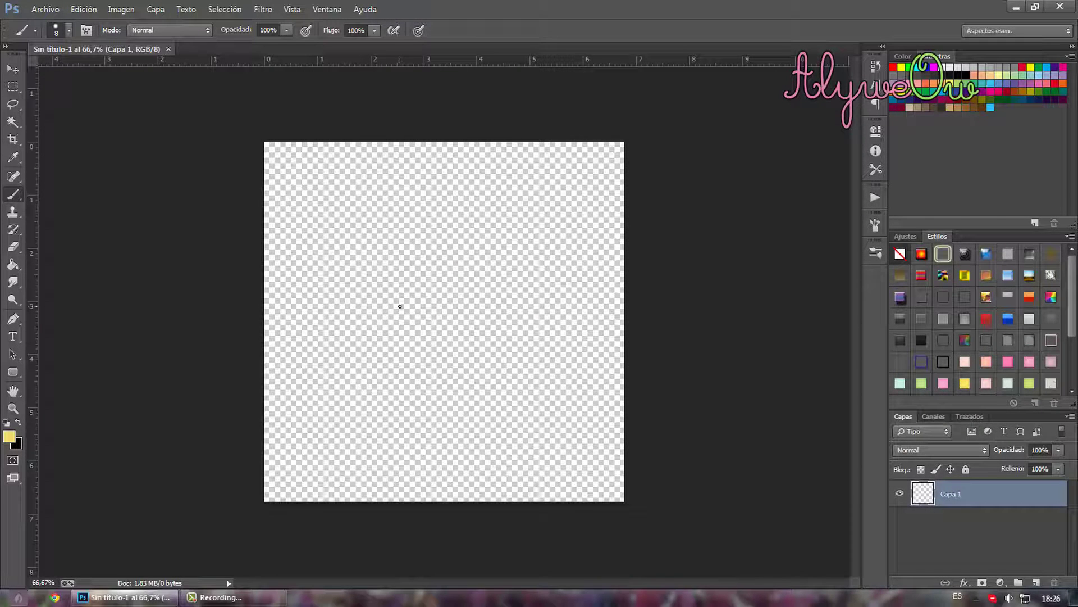
- Set the foreground colour to white and add a new layer, Capa 2, beneath Capa 1
click(10, 437)
click(706, 299)
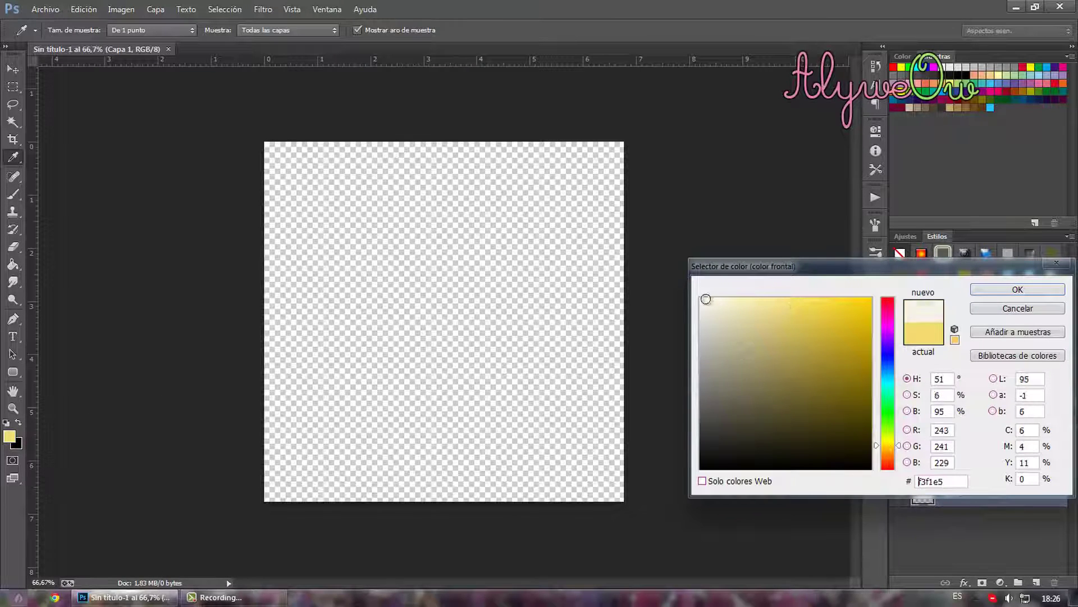
drag(706, 299, 701, 298)
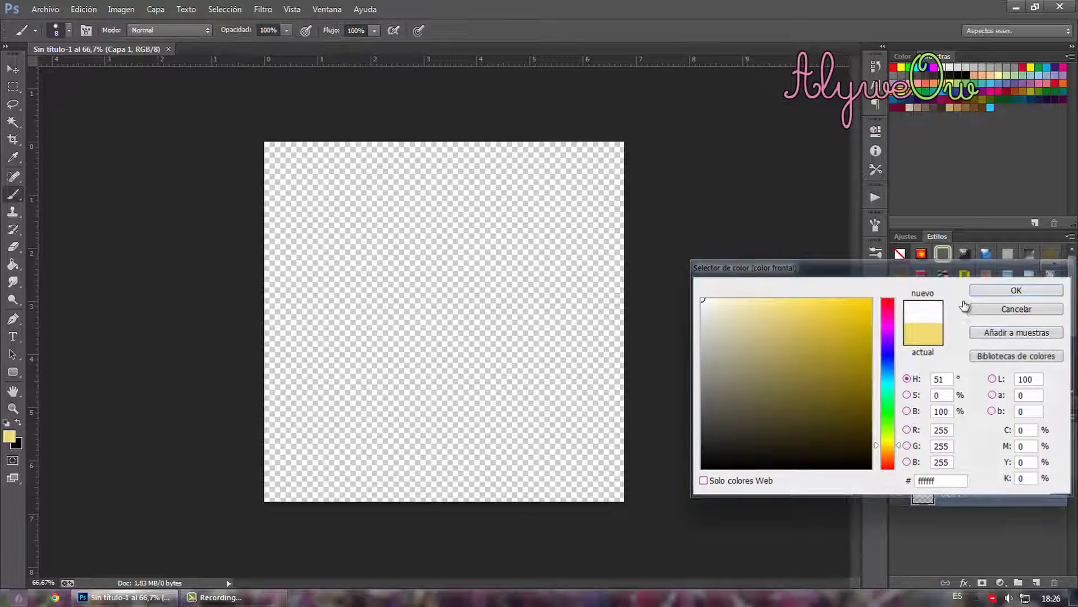
click(980, 290)
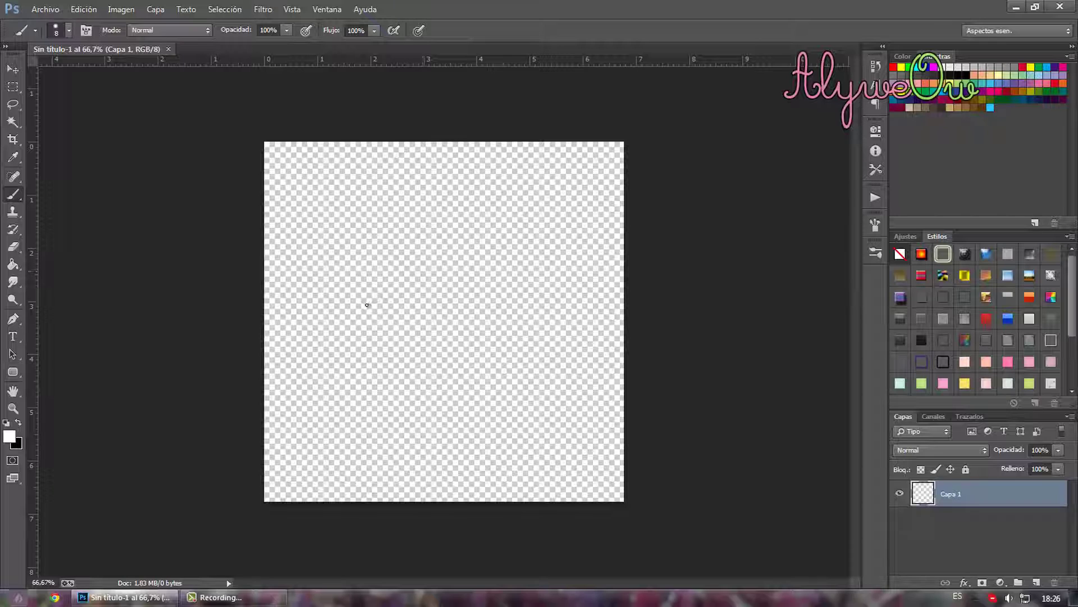
click(1036, 582)
drag(969, 497, 955, 528)
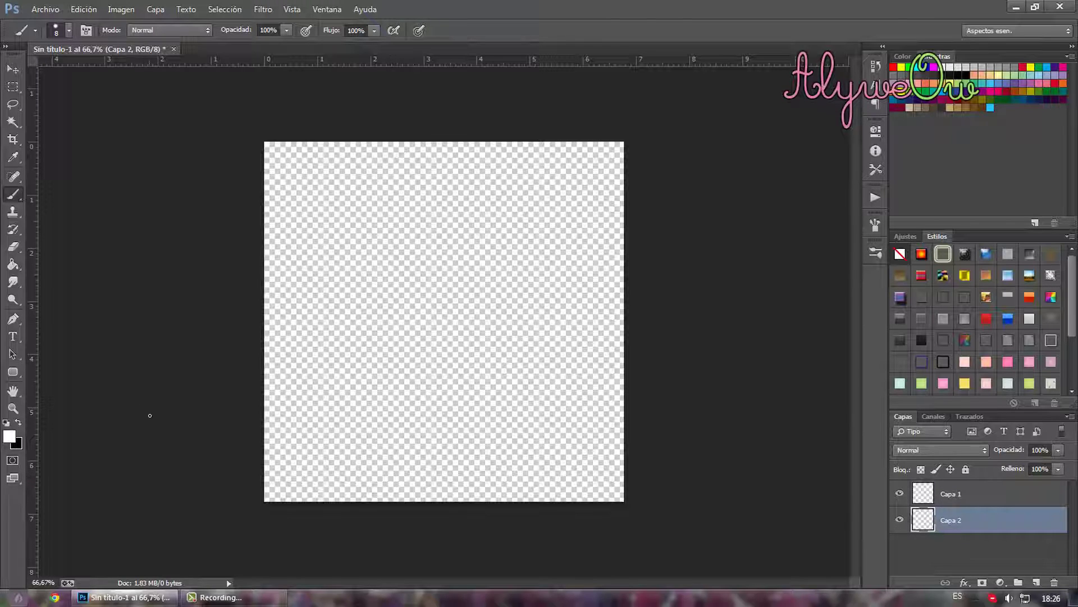
- Fill Capa 2 with a solid mid grey using the Paint Bucket
key(x)
click(9, 436)
drag(719, 397, 701, 383)
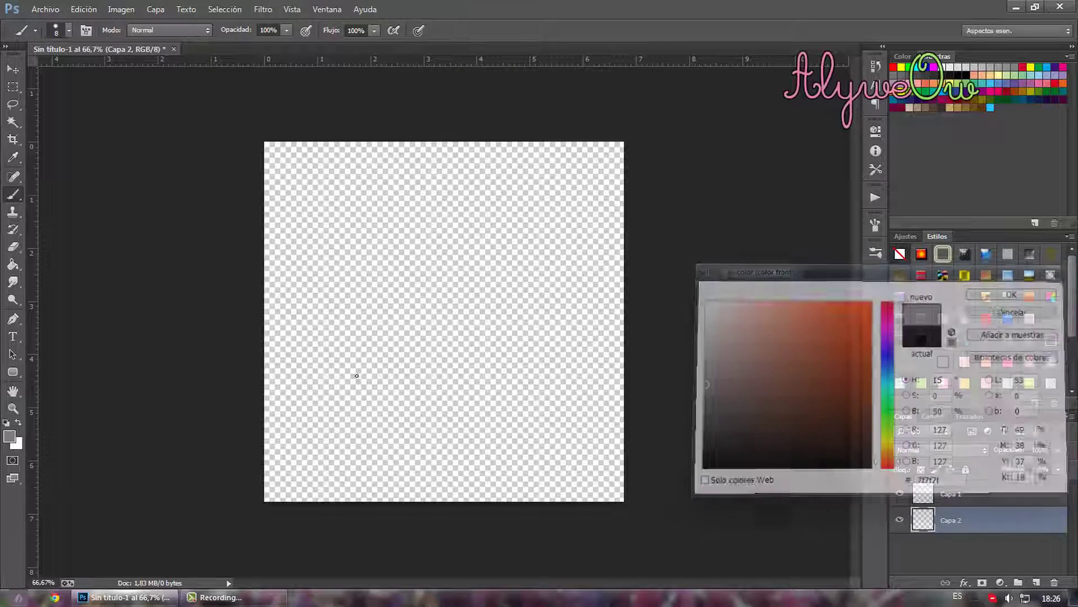
click(989, 290)
click(16, 267)
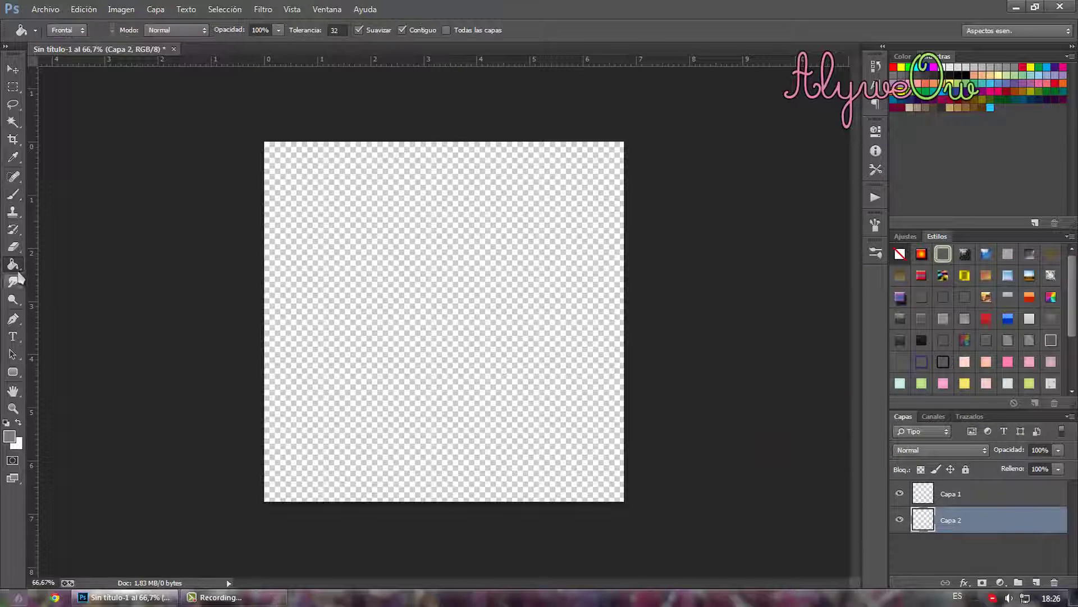
click(528, 319)
- Lock Capa 2 and return to Capa 1 with white as the brush colour
click(965, 469)
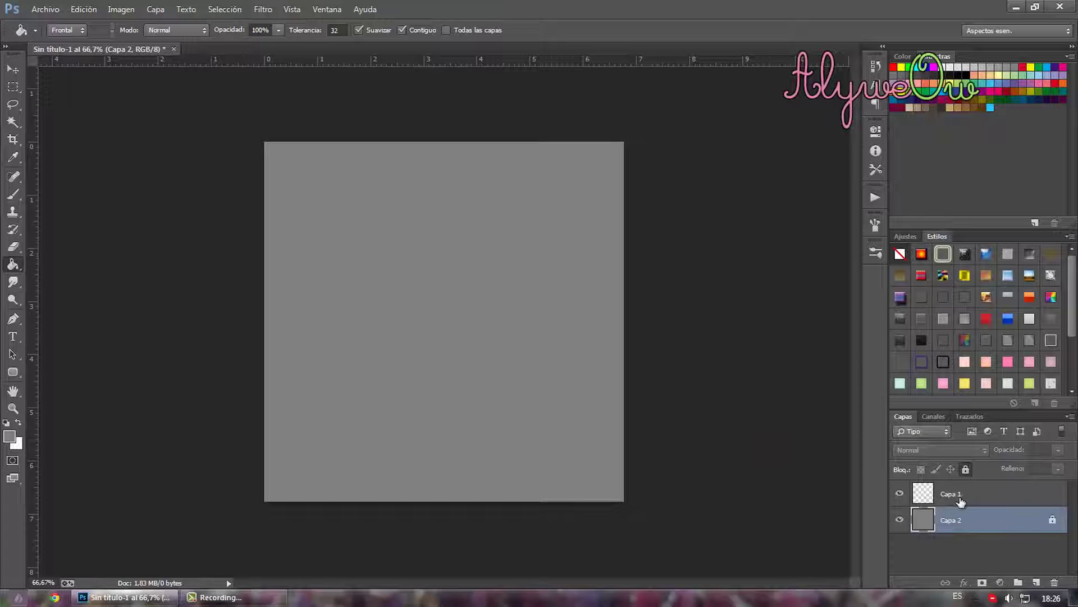
click(954, 493)
key(x)
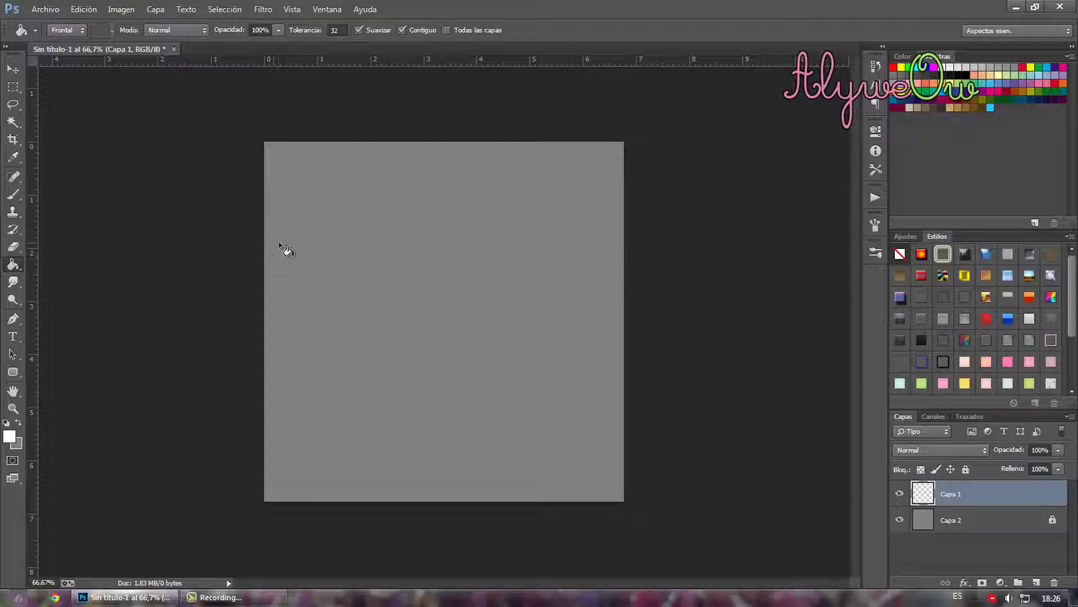
key(b)
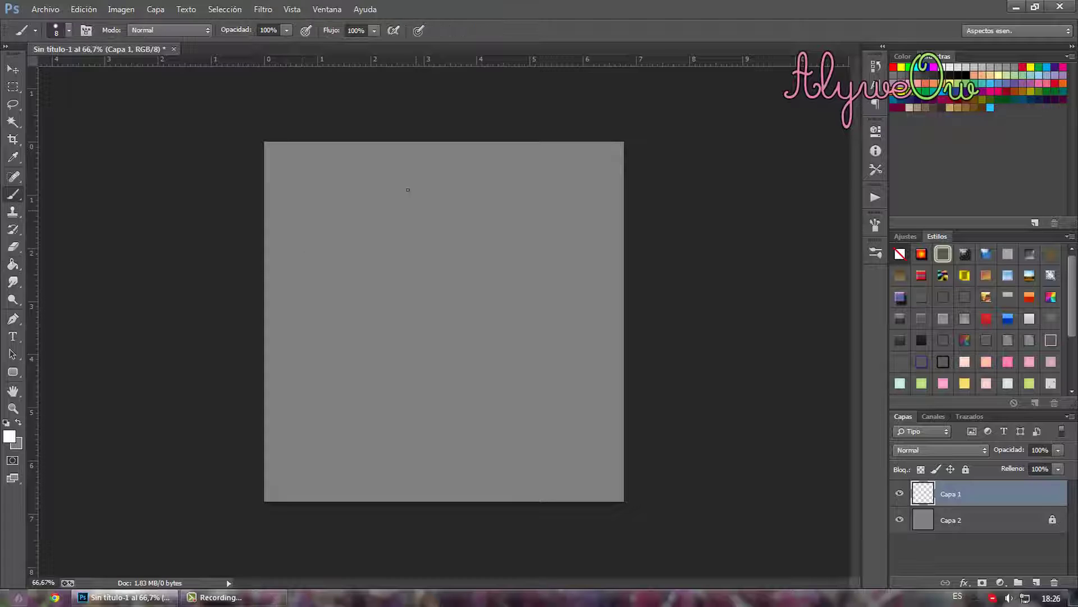
- Choose a hard round brush tip for the outline
click(69, 30)
click(51, 135)
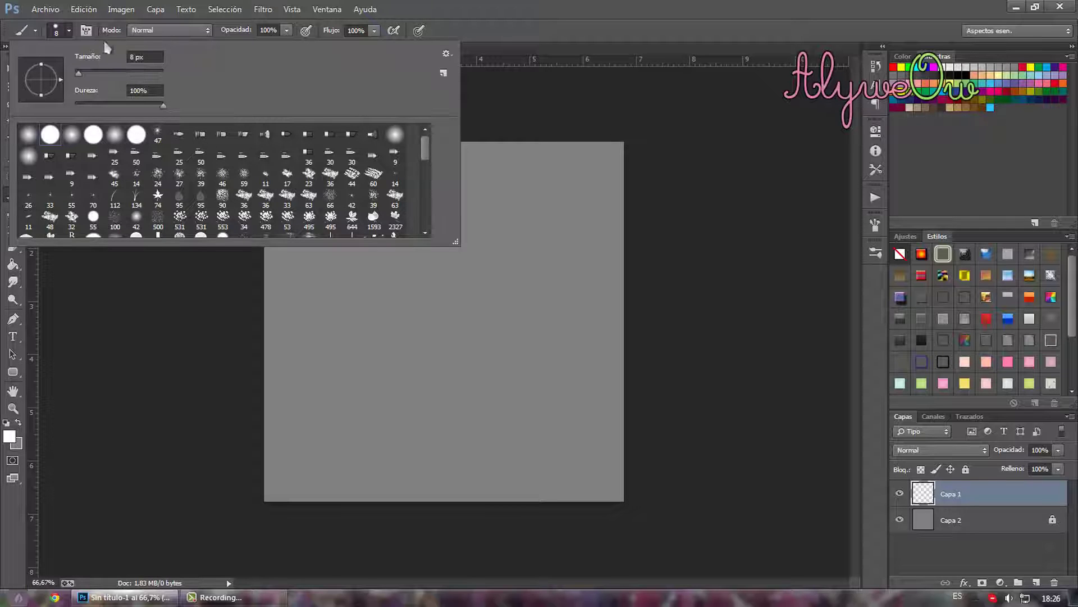
click(98, 296)
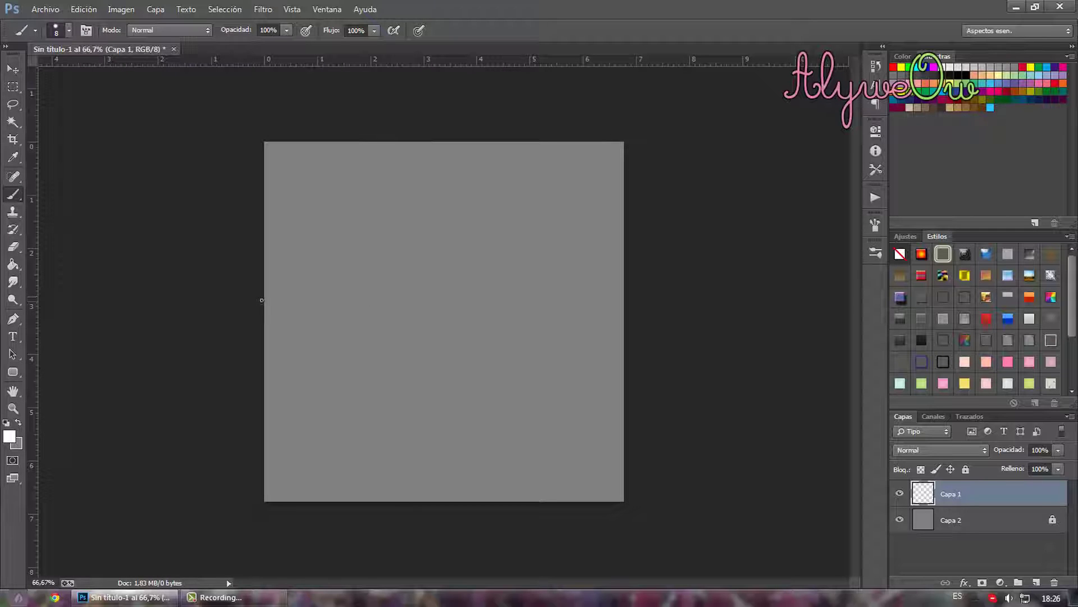
click(878, 226)
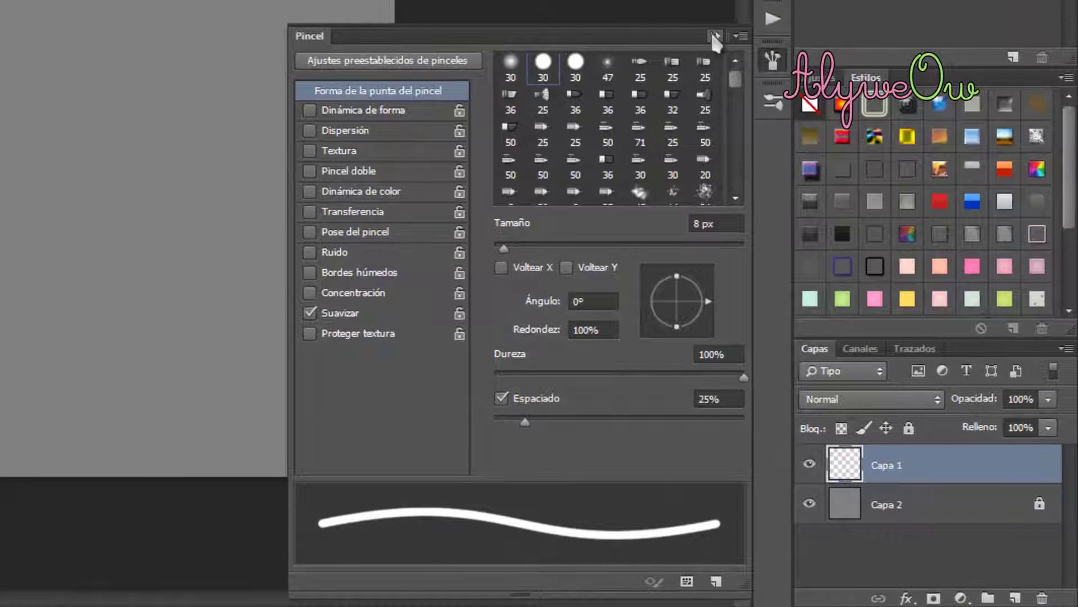
click(712, 35)
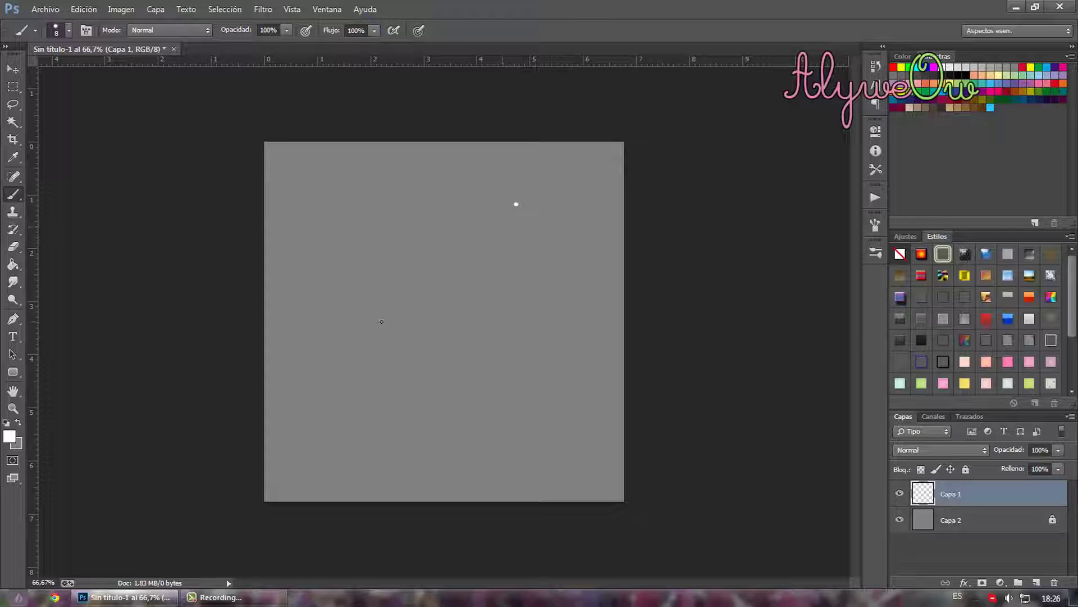
- Remove the stray dot and draw a long, thin white triangle outline with three points
key(ctrl+z)
key(ctrl+z)
shift+click(313, 366)
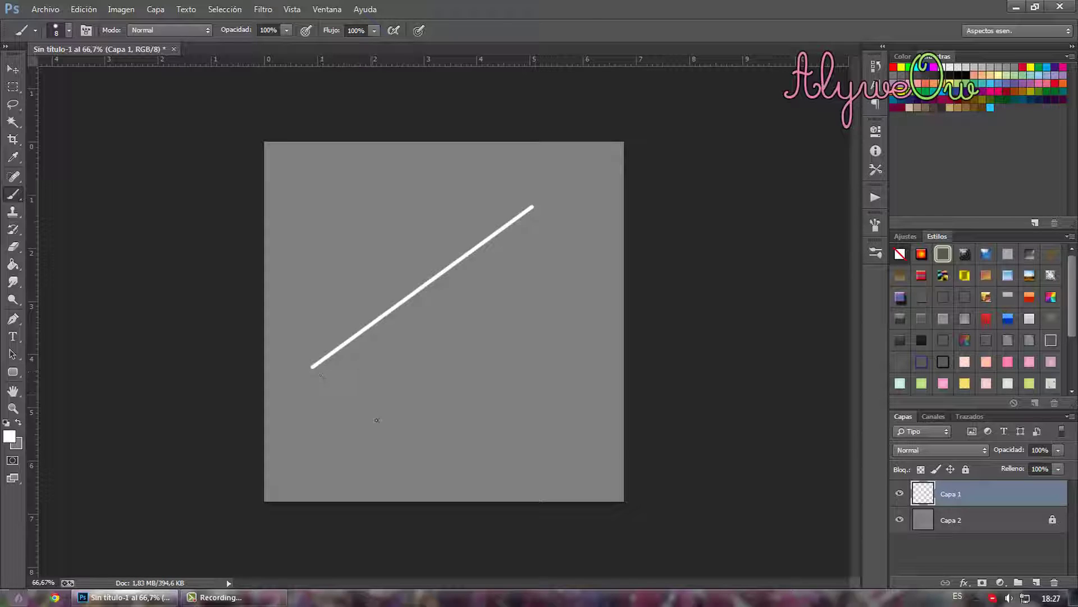
shift+click(376, 410)
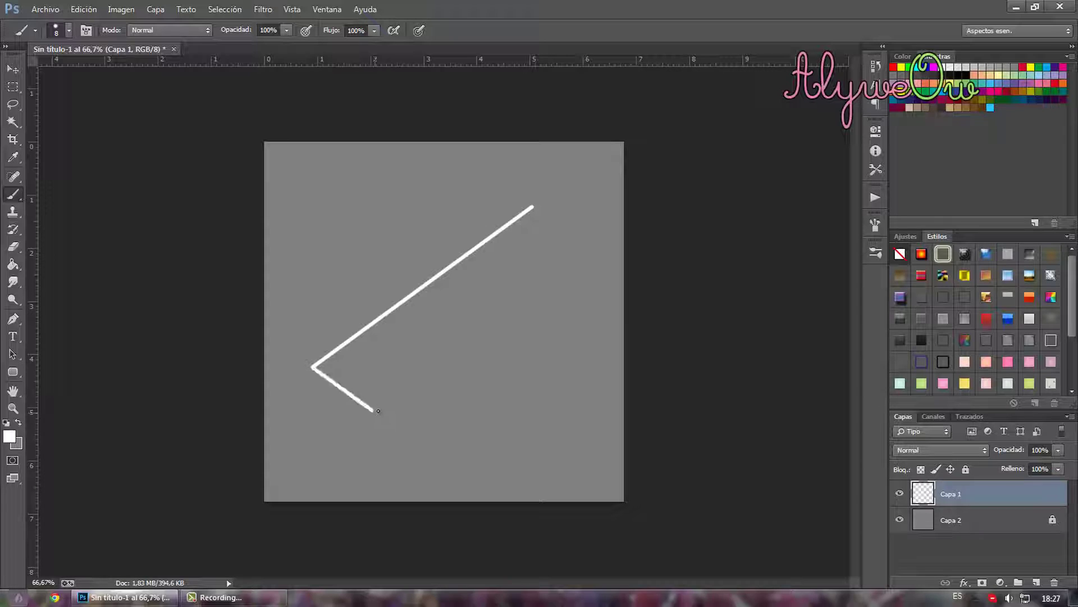
shift+click(531, 209)
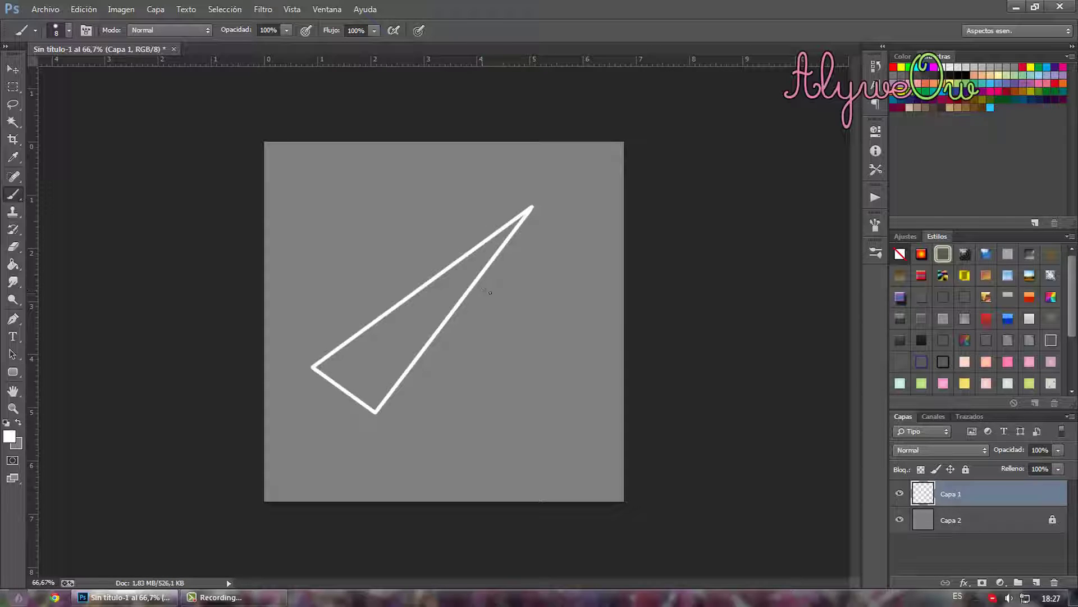
- Shift the triangle up and right, then fill its interior with white
key(v)
drag(433, 308, 470, 291)
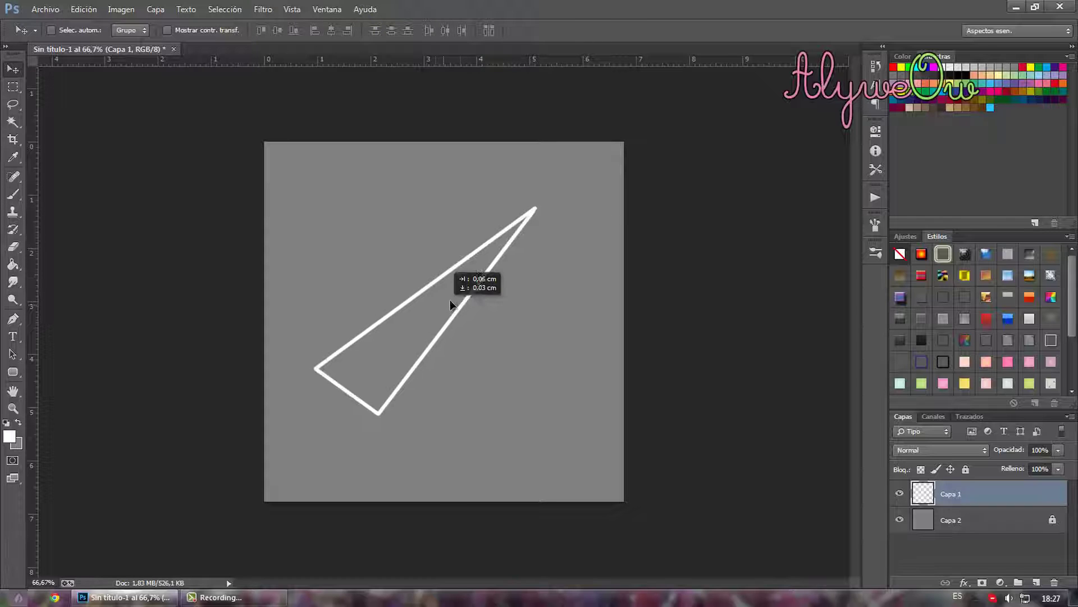
key(g)
click(456, 317)
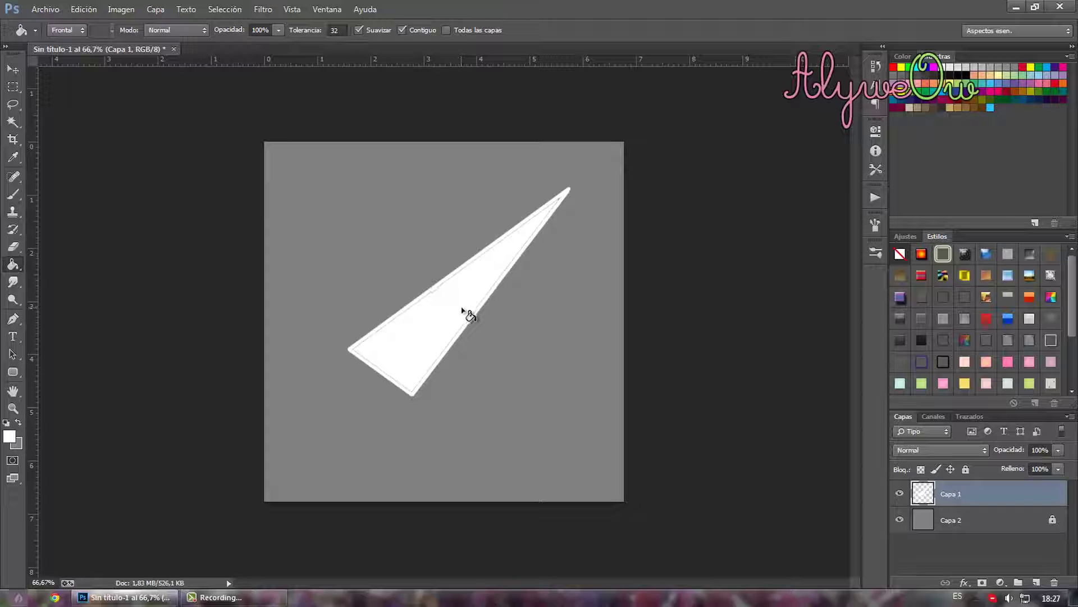
- Brush white over the leftover grey lines along the triangle's edges
key(b)
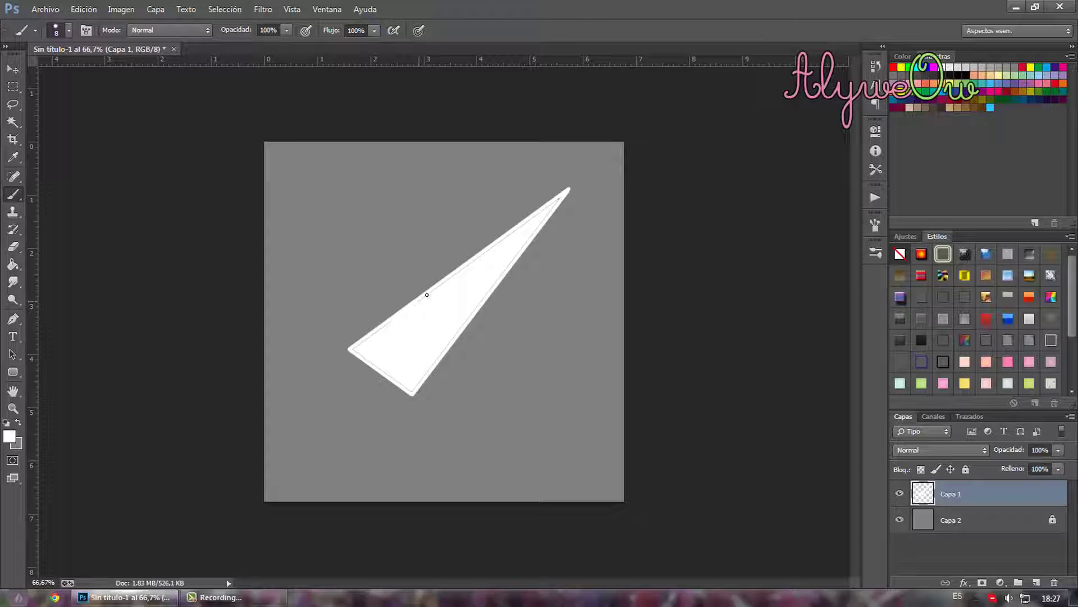
drag(447, 282, 455, 275)
drag(562, 198, 518, 238)
mouse_move(357, 347)
mouse_down()
mouse_move(370, 337)
mouse_move(358, 354)
mouse_move(390, 376)
mouse_up()
drag(499, 277, 428, 368)
- Select the triangle's pixels from Capa 1 and set the foreground to dark brown #553c33
ctrl+click(923, 493)
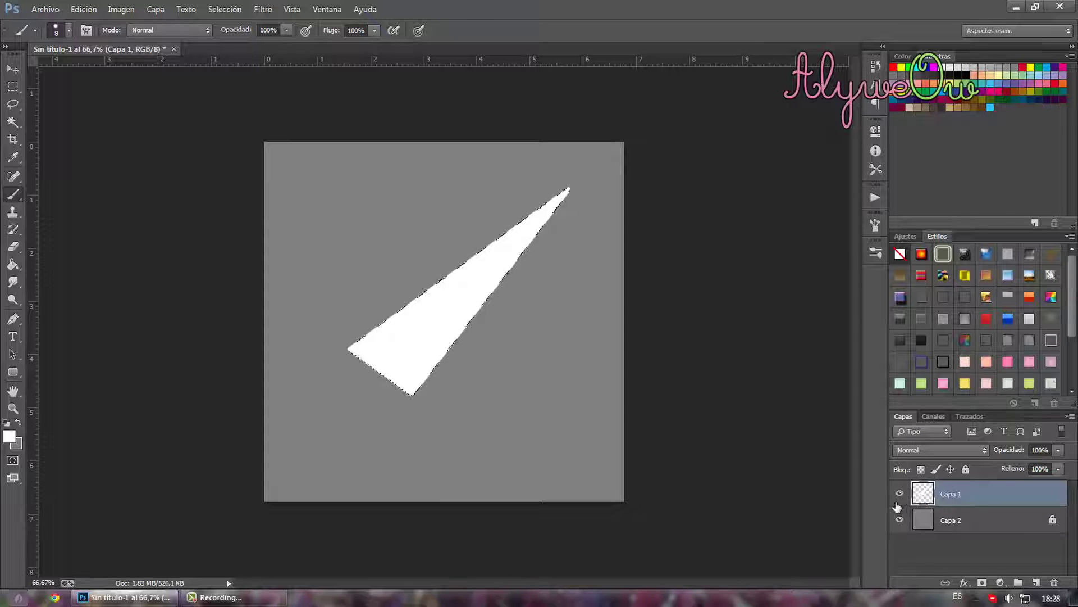
click(18, 422)
click(9, 436)
mouse_move(789, 421)
mouse_down()
mouse_move(793, 413)
mouse_move(766, 414)
mouse_up()
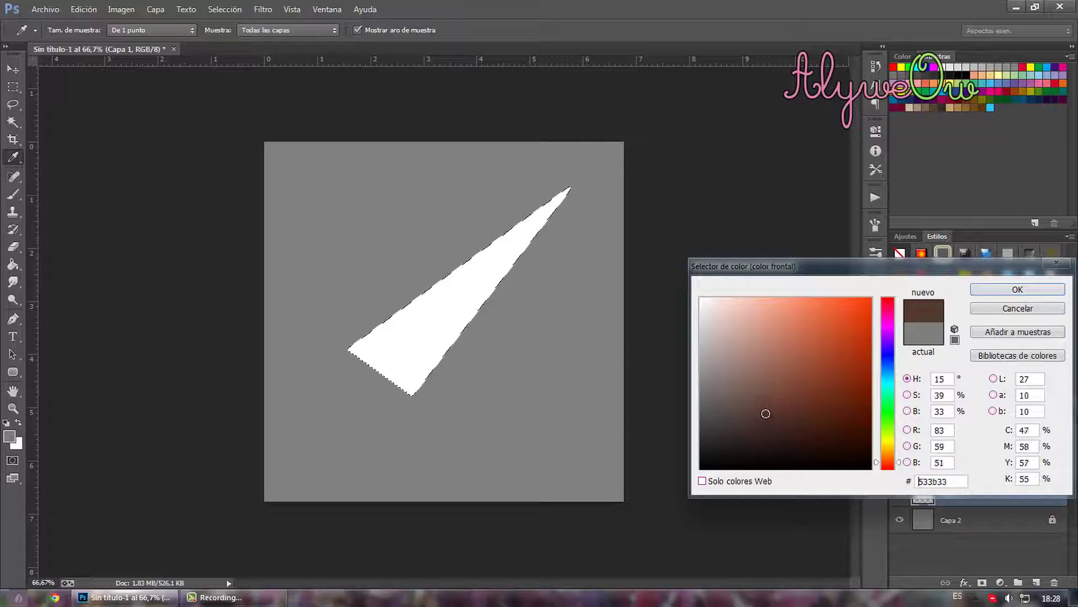
click(987, 291)
- Set the brush to 56% opacity with Shape Dynamics turned on
key(b)
mouse_move(236, 29)
mouse_down()
mouse_move(216, 28)
mouse_move(226, 29)
mouse_up()
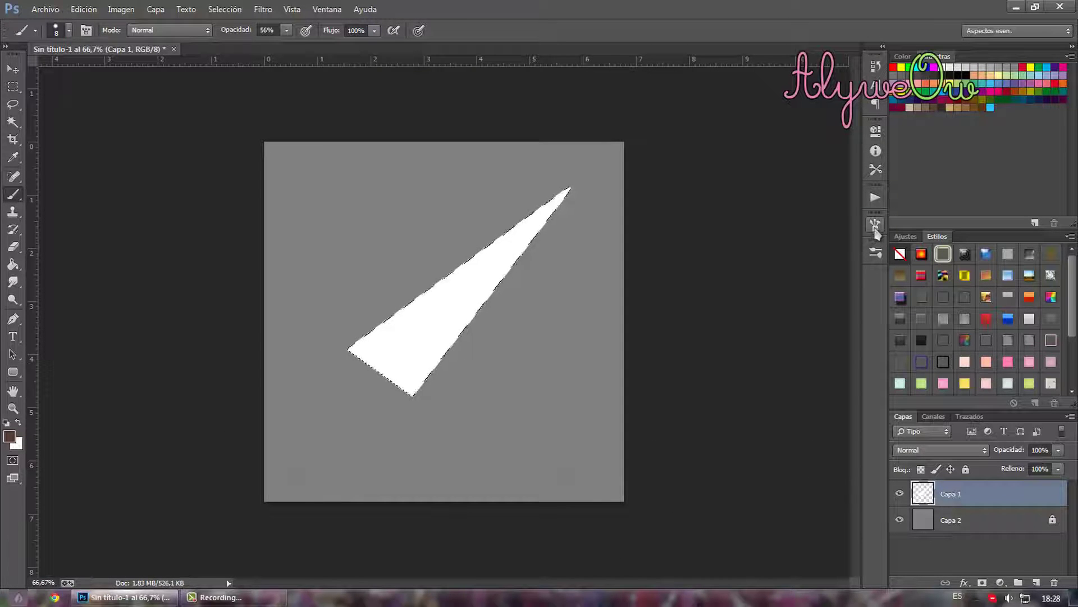
click(876, 225)
click(591, 259)
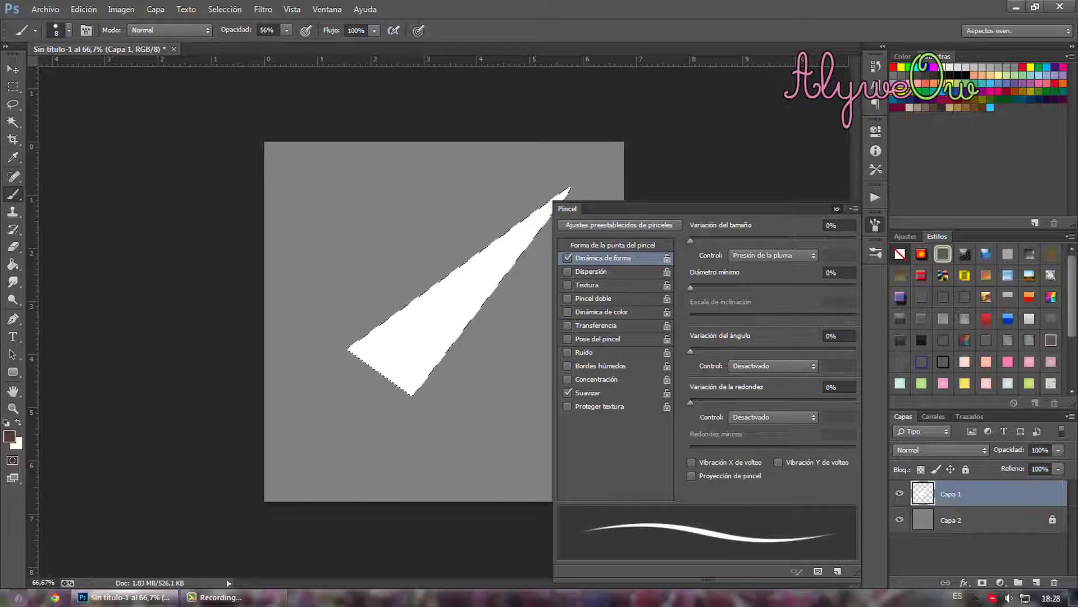
click(836, 210)
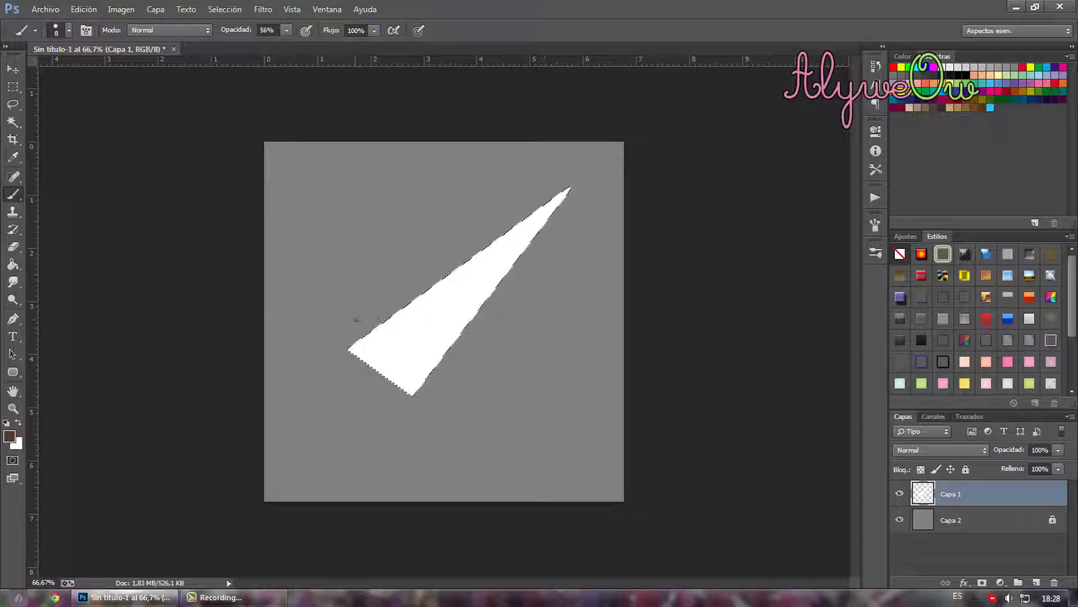
- Paint curved stripes across the selected horn, redoing stray ones, then deselect
drag(355, 319, 577, 305)
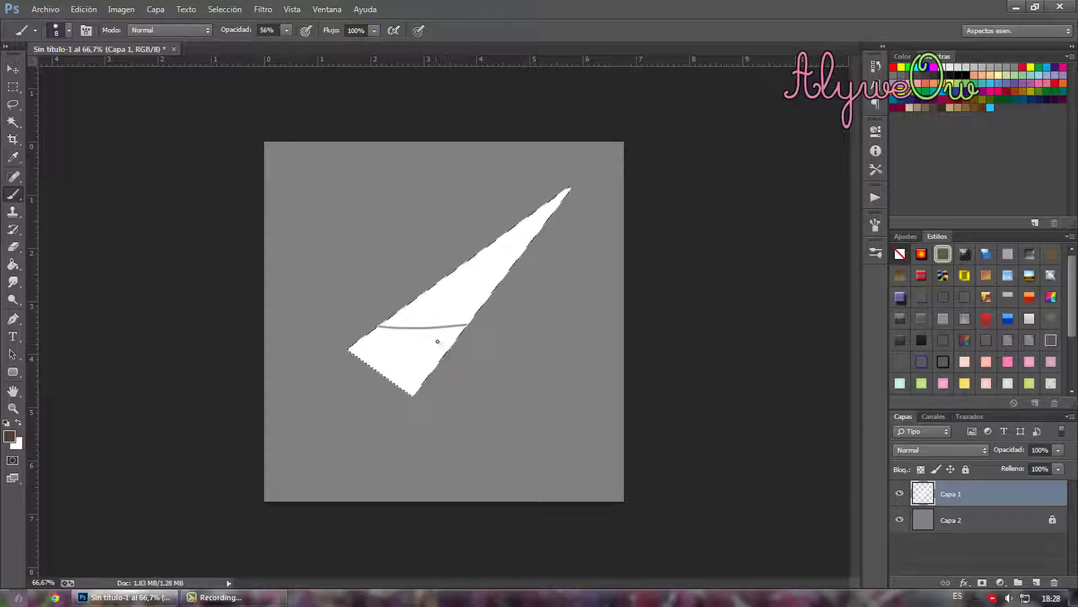
key(ctrl+z)
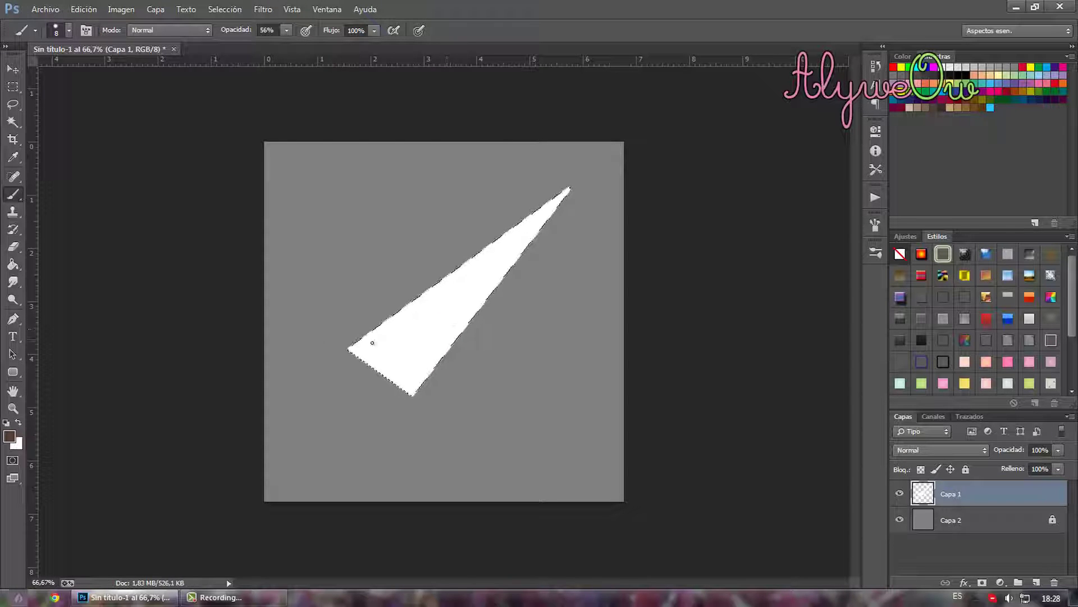
mouse_move(503, 355)
mouse_down()
mouse_move(355, 341)
mouse_move(503, 282)
mouse_up()
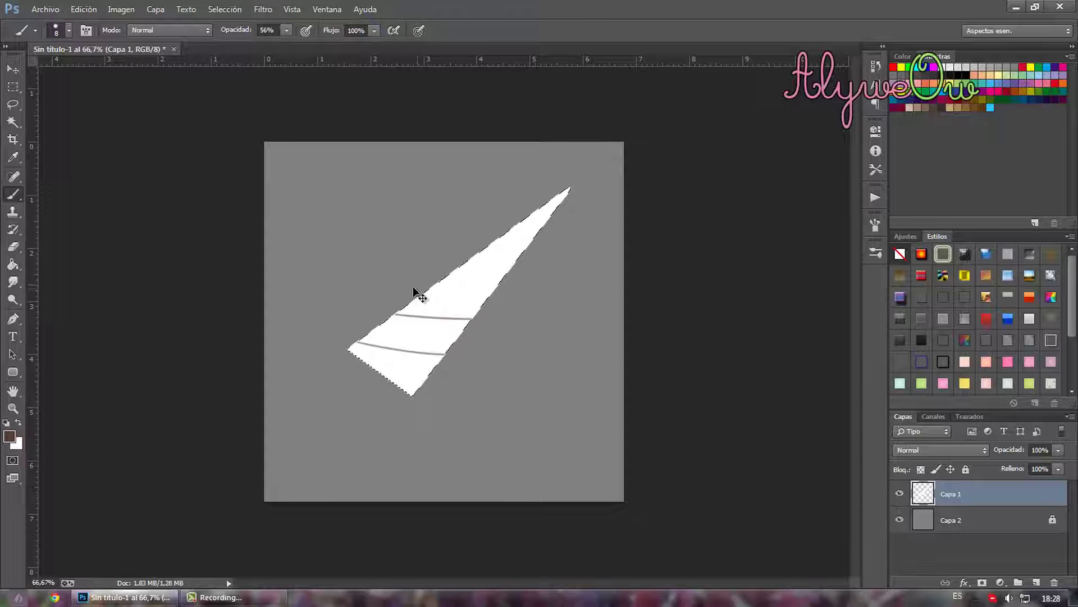
key(ctrl+z)
drag(396, 314, 500, 317)
drag(412, 279, 517, 285)
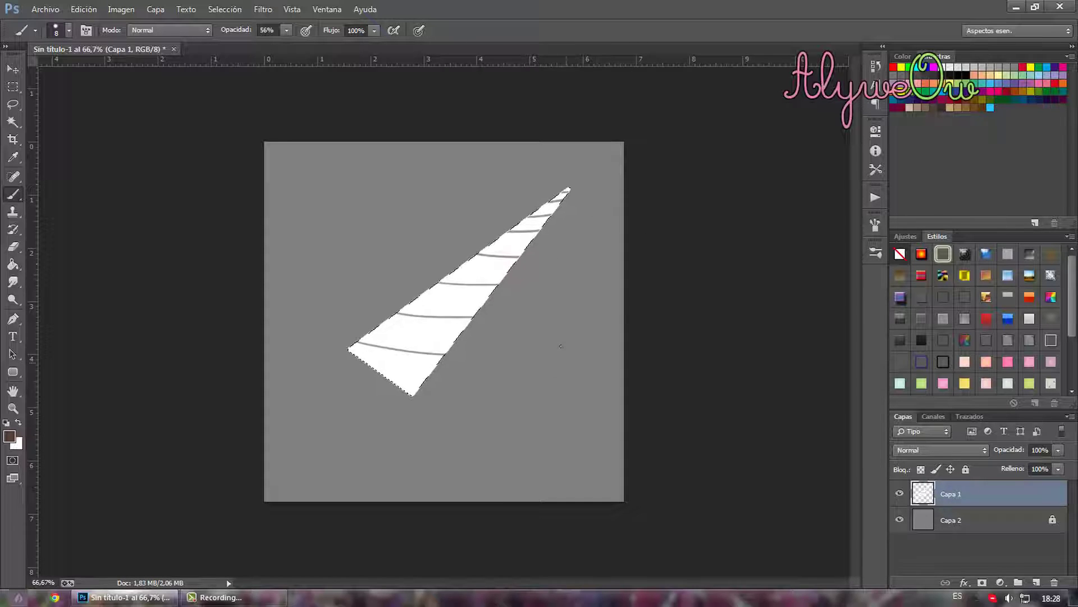
key(ctrl+d)
- Set the Eraser to 20 px with Shape Dynamics turned off
key(e)
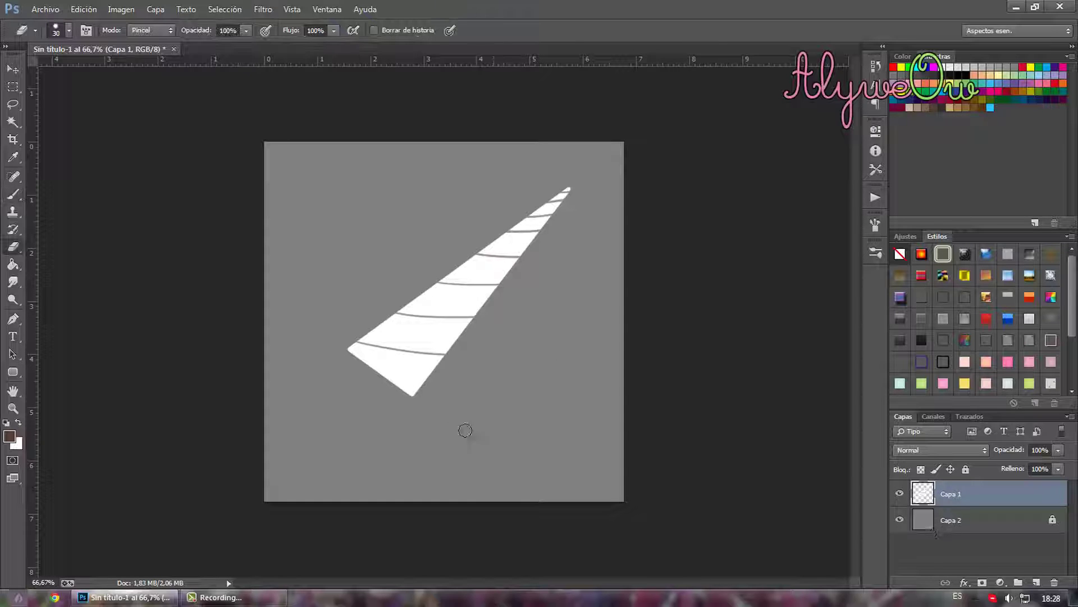
click(69, 31)
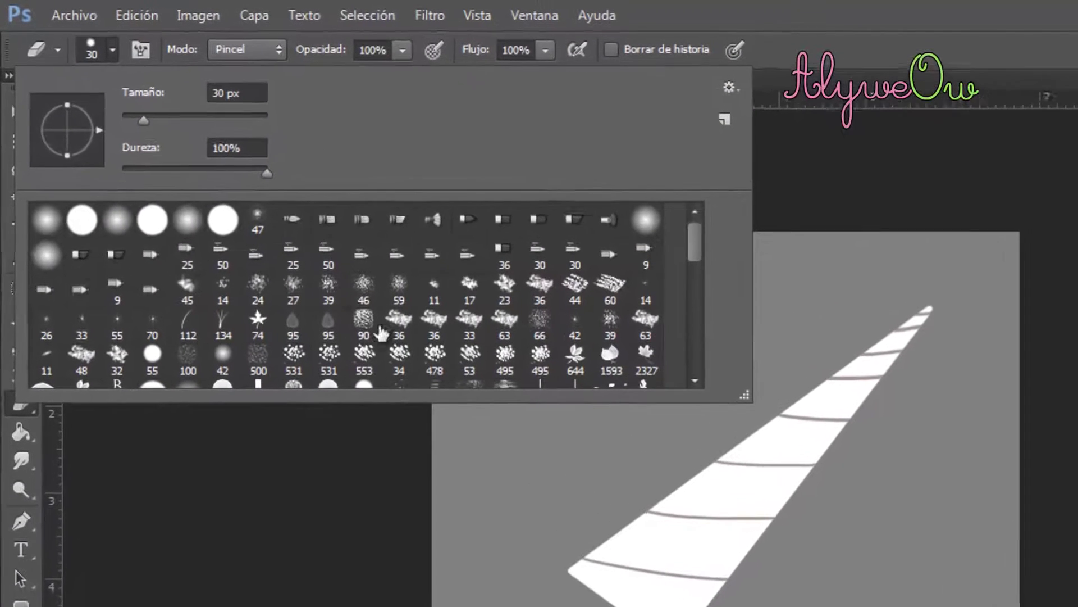
click(212, 94)
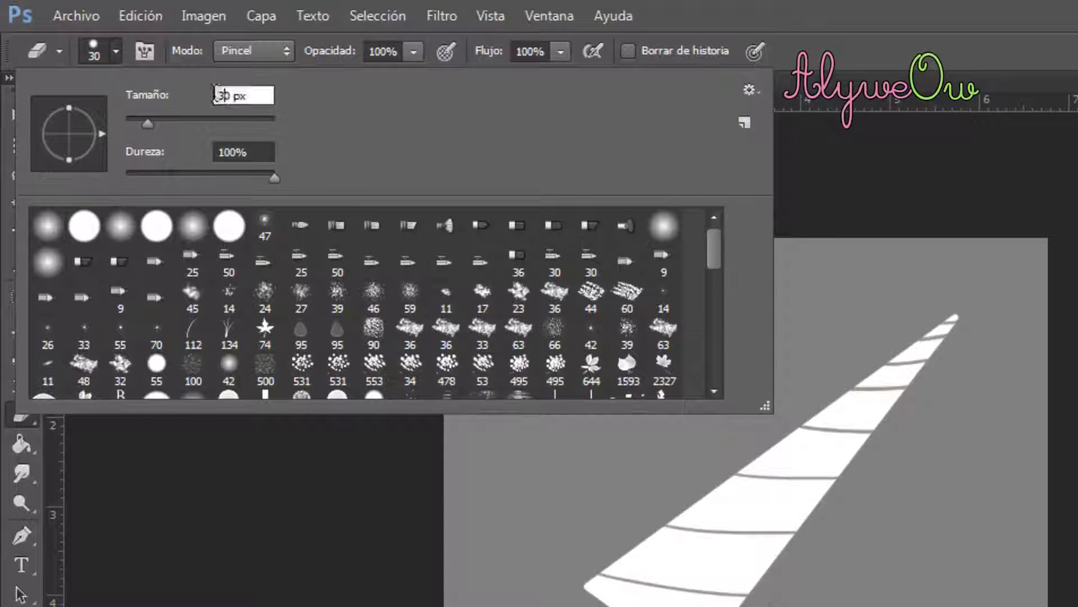
text(20)
key(Return)
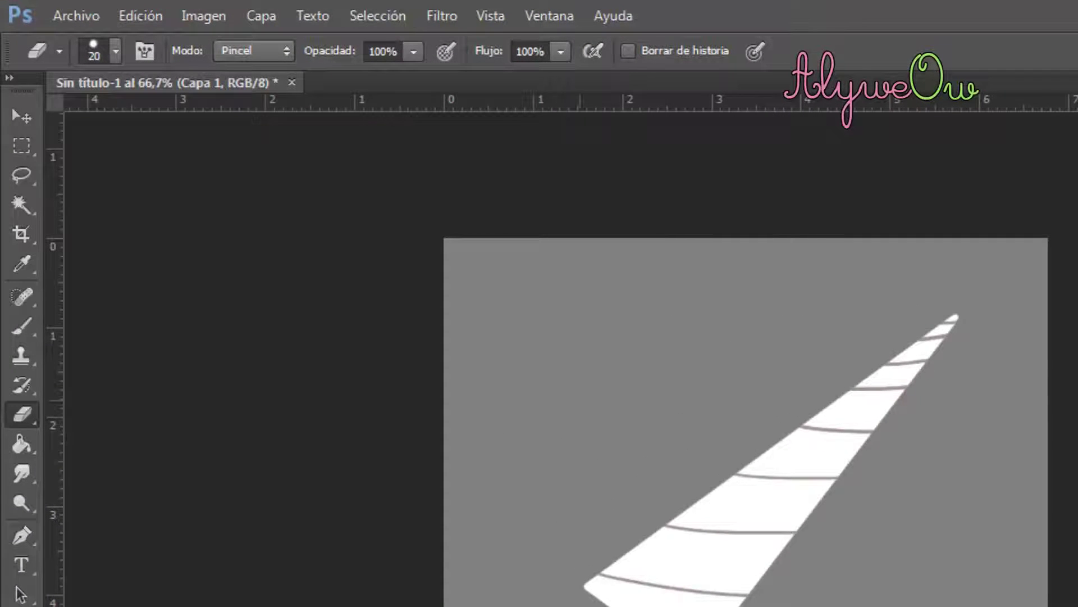
scroll(750, 586, up, 3)
scroll(786, 589, up, 2)
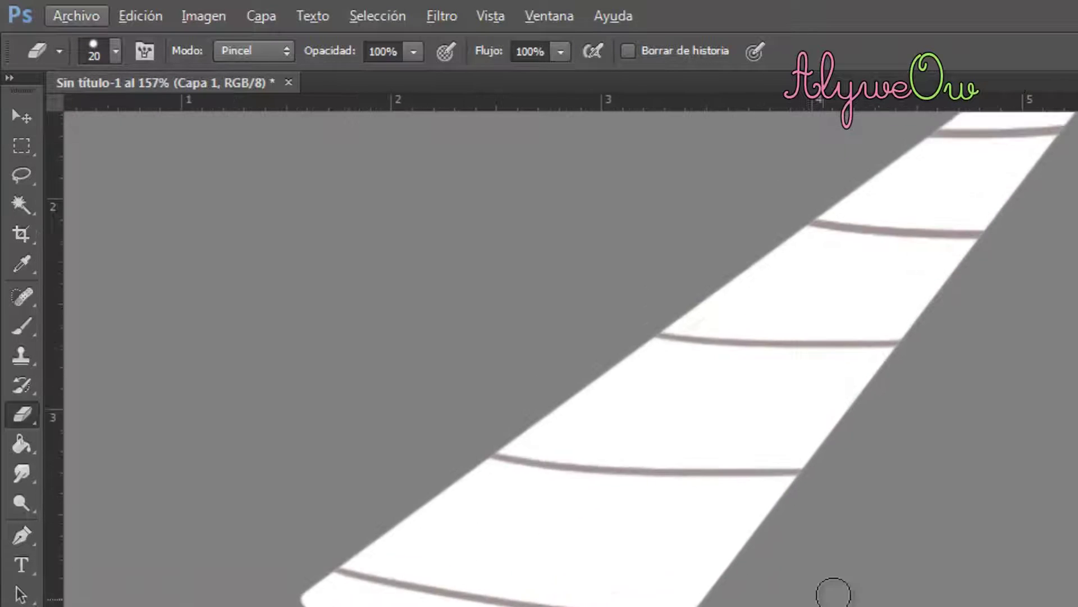
scroll(819, 547, up, 2)
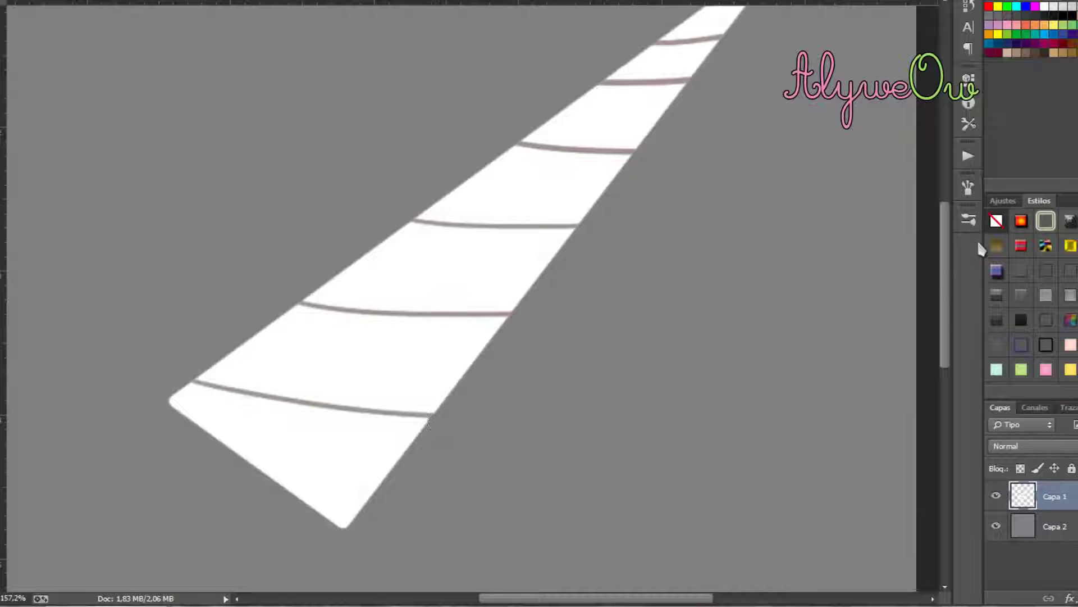
click(961, 189)
click(615, 225)
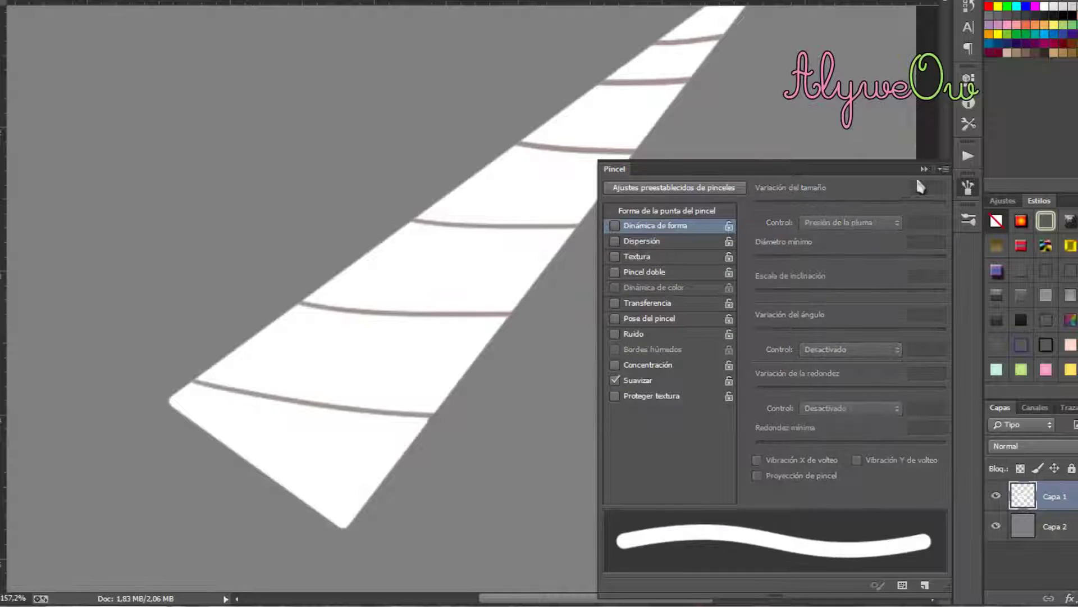
click(924, 169)
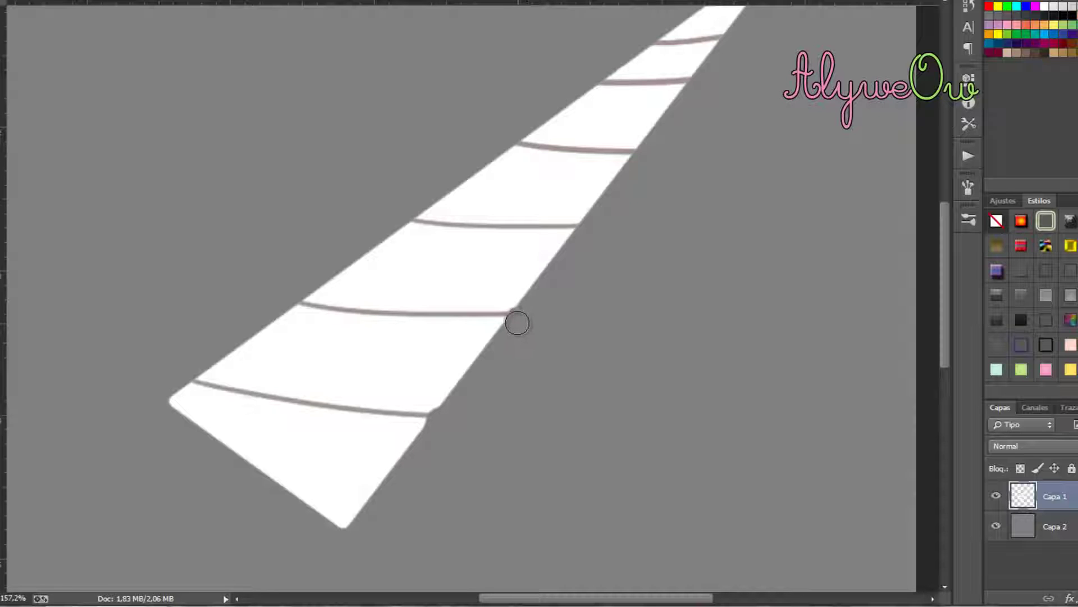
- Erase three notches into the horn's right edge beneath the stripes
drag(520, 321, 506, 333)
drag(584, 223, 588, 234)
drag(634, 147, 636, 159)
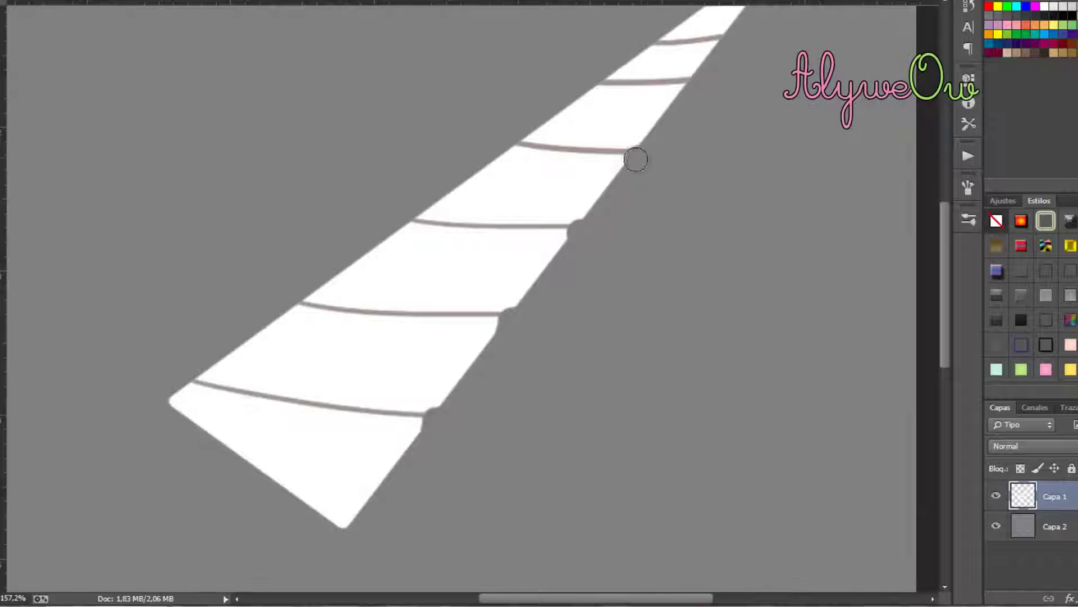
scroll(587, 236, up, 2)
scroll(587, 236, up, 2)
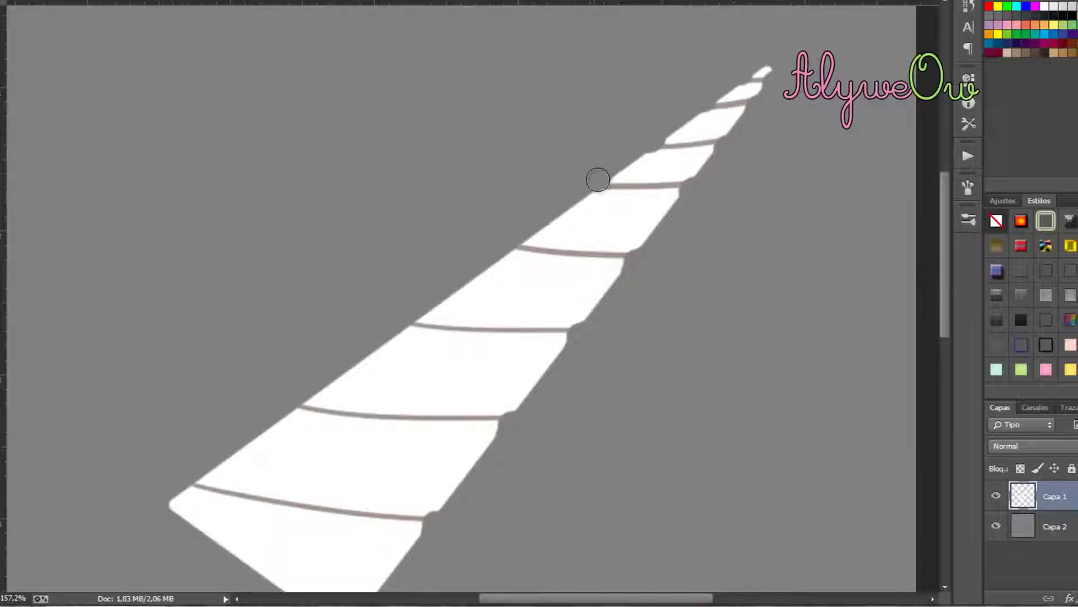
- Erase three matching notches into the horn's left edge
drag(526, 244, 512, 254)
drag(420, 320, 405, 330)
drag(309, 403, 293, 414)
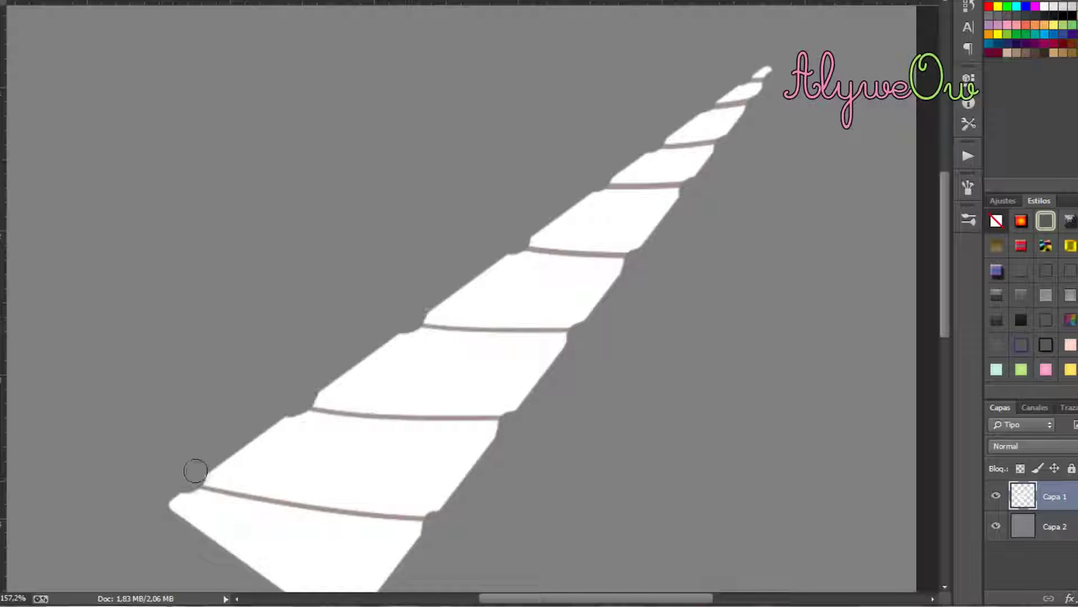
scroll(196, 471, down, 5)
scroll(501, 397, up, 6)
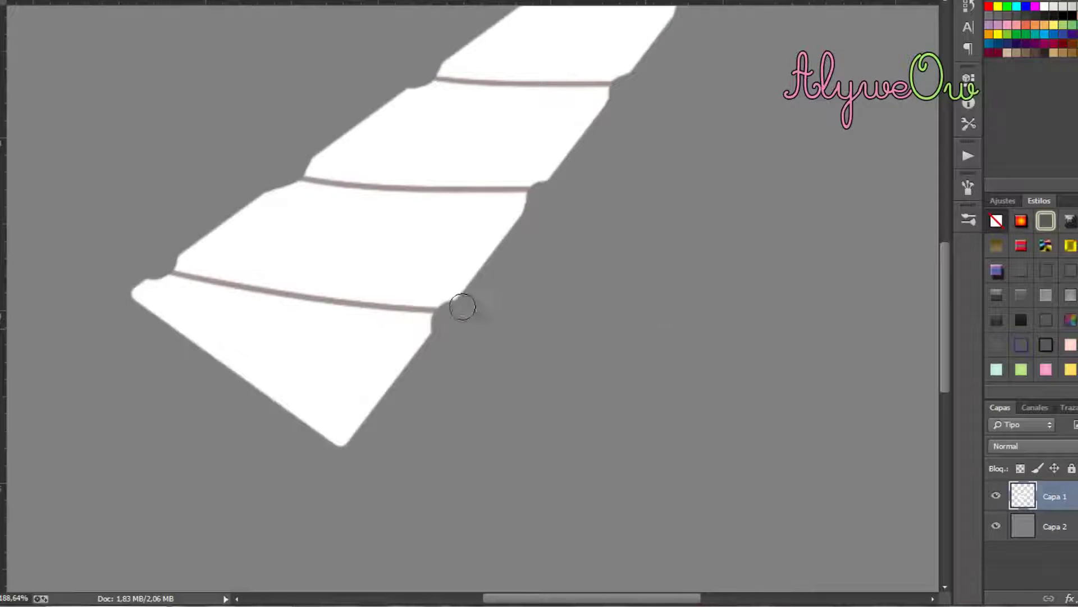
scroll(463, 307, down, 3)
scroll(563, 249, down, 1)
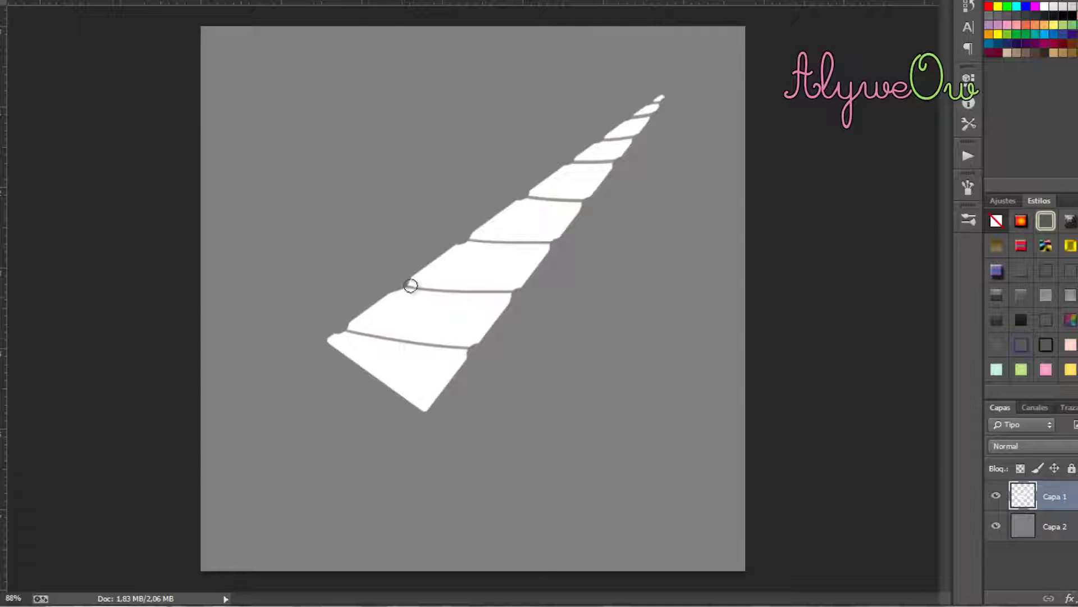
scroll(444, 393, up, 3)
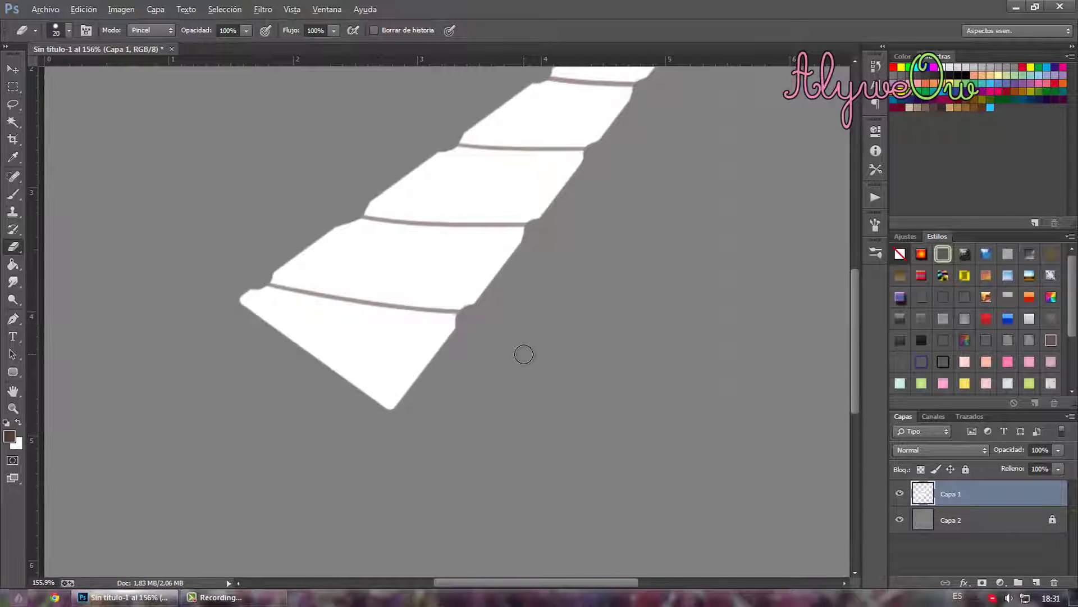
scroll(523, 354, down, 2)
scroll(545, 320, down, 1)
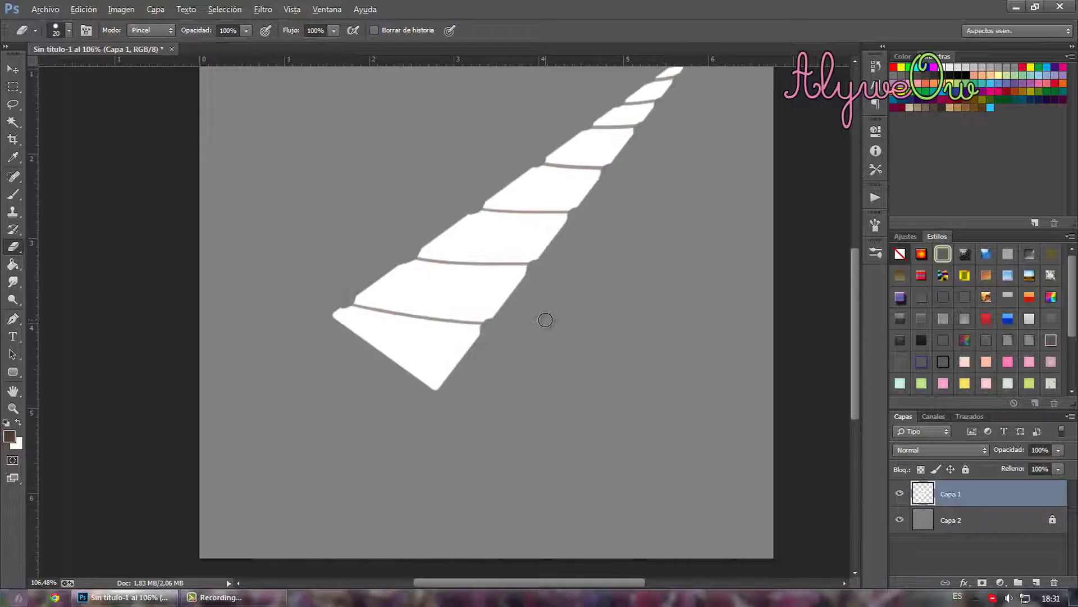
scroll(503, 434, up, 1)
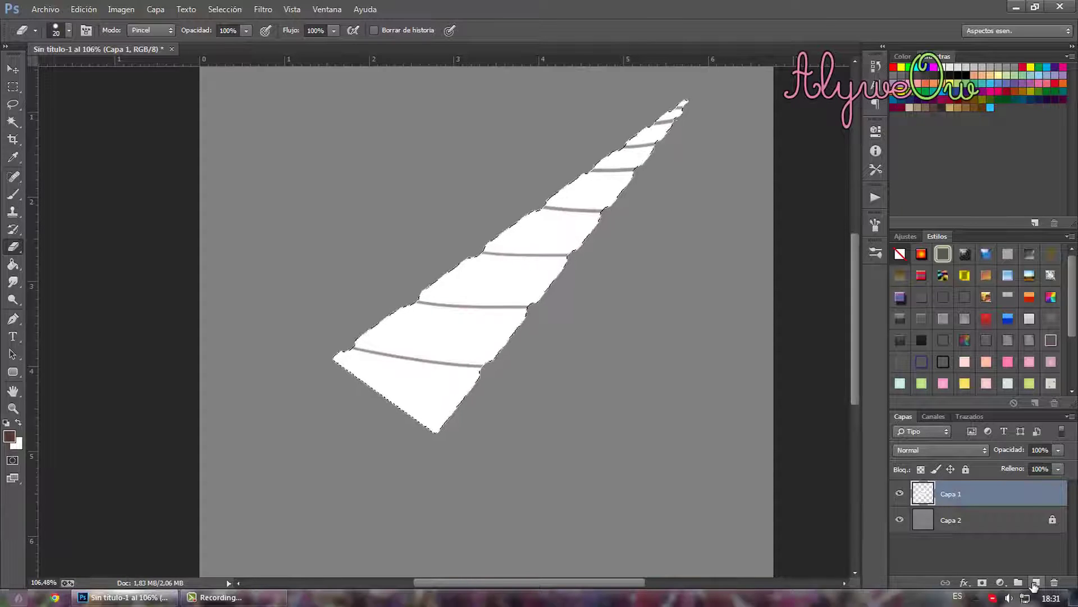
- Lock Capa 1 and add an empty Capa 3 layer above it
click(966, 469)
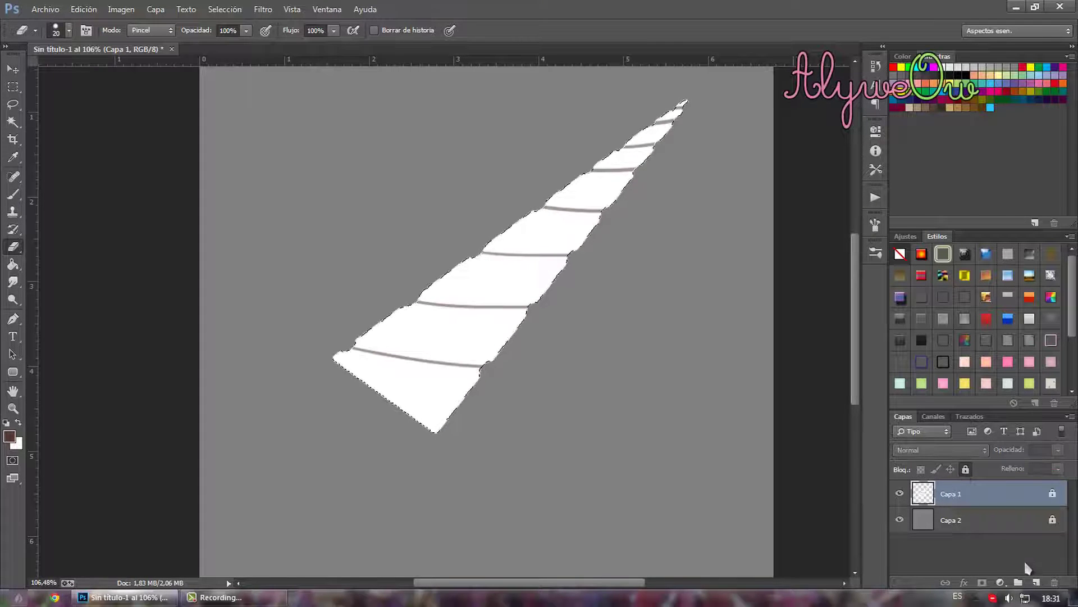
click(1036, 583)
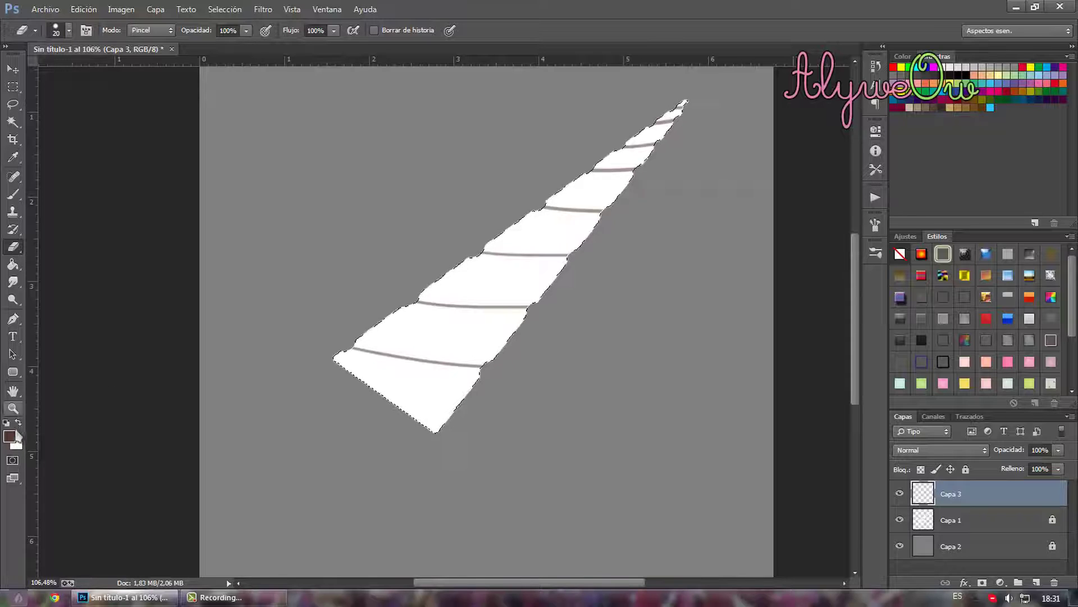
scroll(508, 467, up, 2)
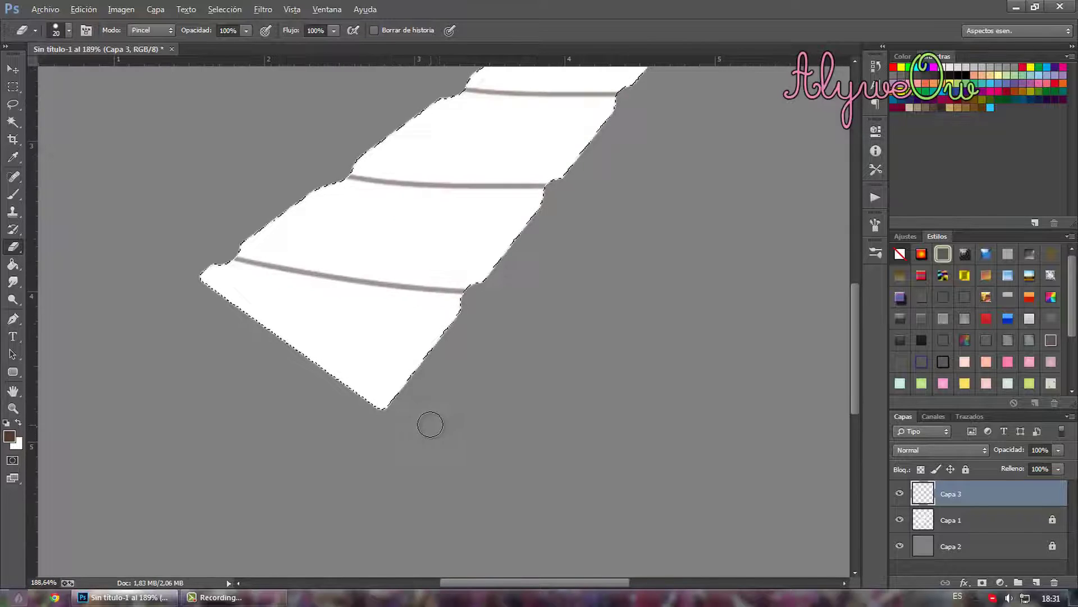
scroll(500, 478, up, 2)
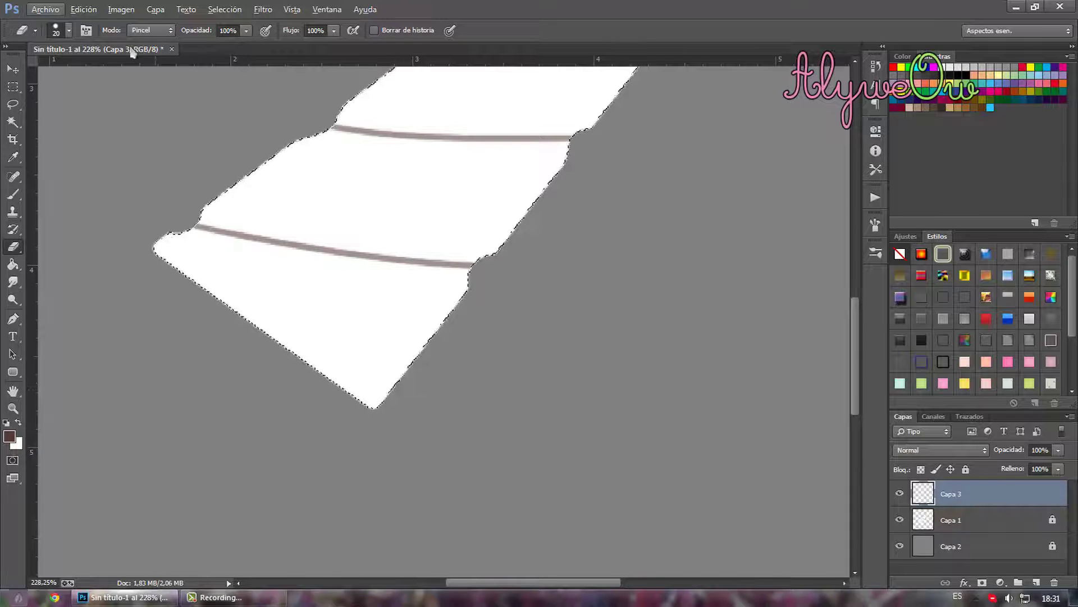
- With a soft round 47 px brush, shade the horn's lower-right edge and bottom tip brown
click(13, 194)
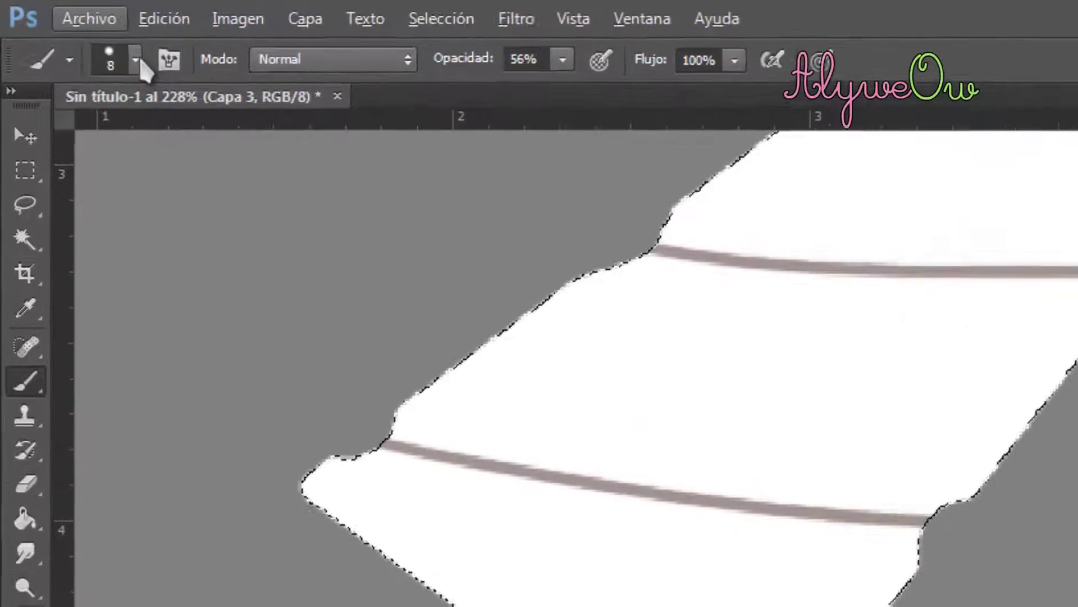
click(97, 43)
click(161, 188)
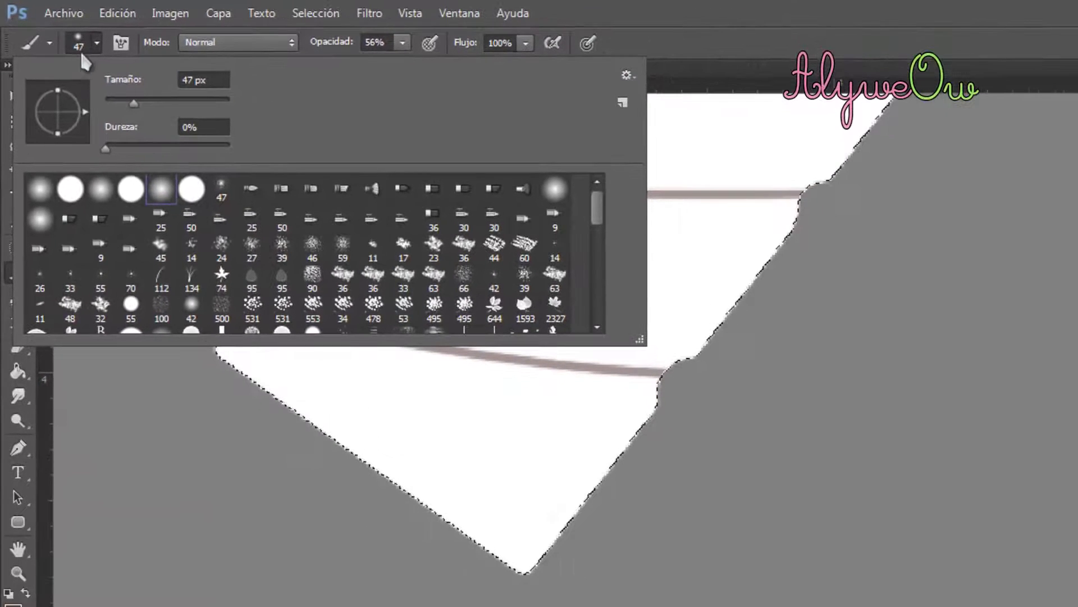
click(82, 54)
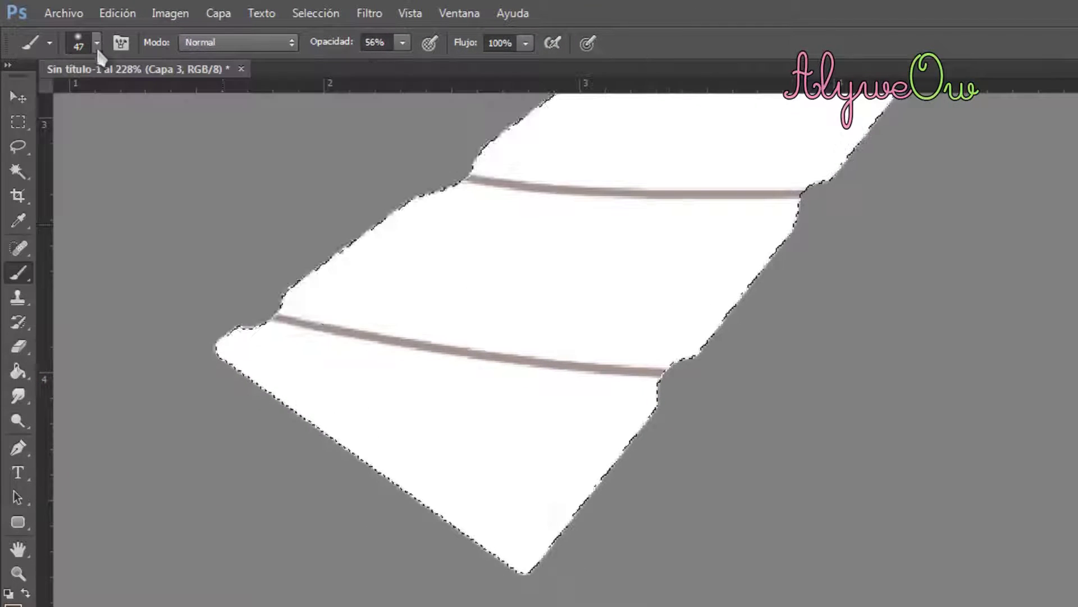
mouse_move(393, 483)
mouse_down()
mouse_move(476, 529)
mouse_move(545, 539)
mouse_move(663, 457)
mouse_move(727, 356)
mouse_up()
drag(539, 554, 829, 239)
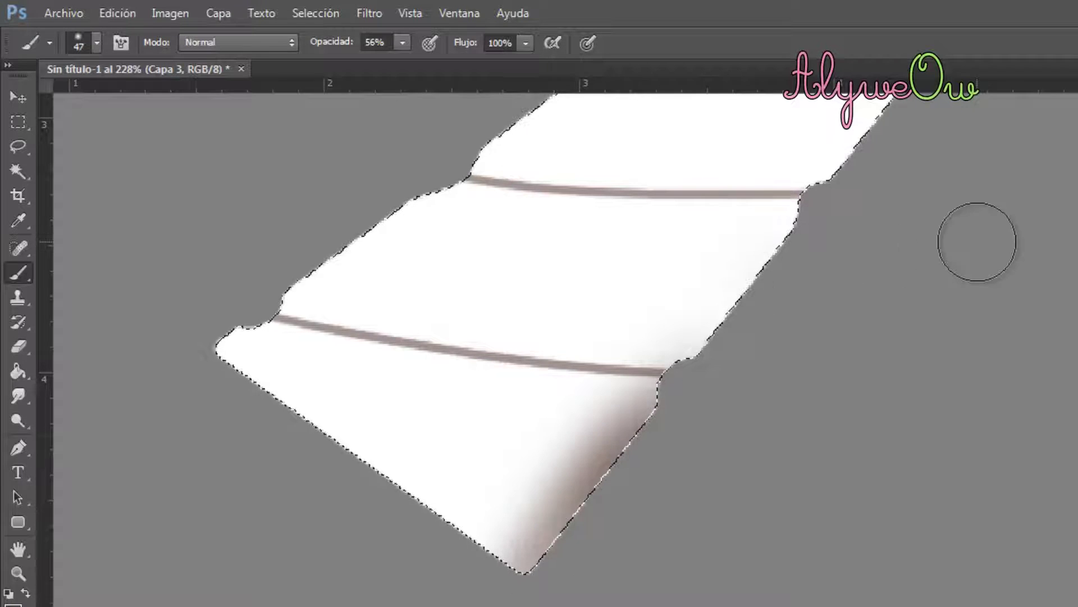
scroll(898, 326, down, 3)
scroll(873, 373, down, 2)
scroll(866, 382, up, 3)
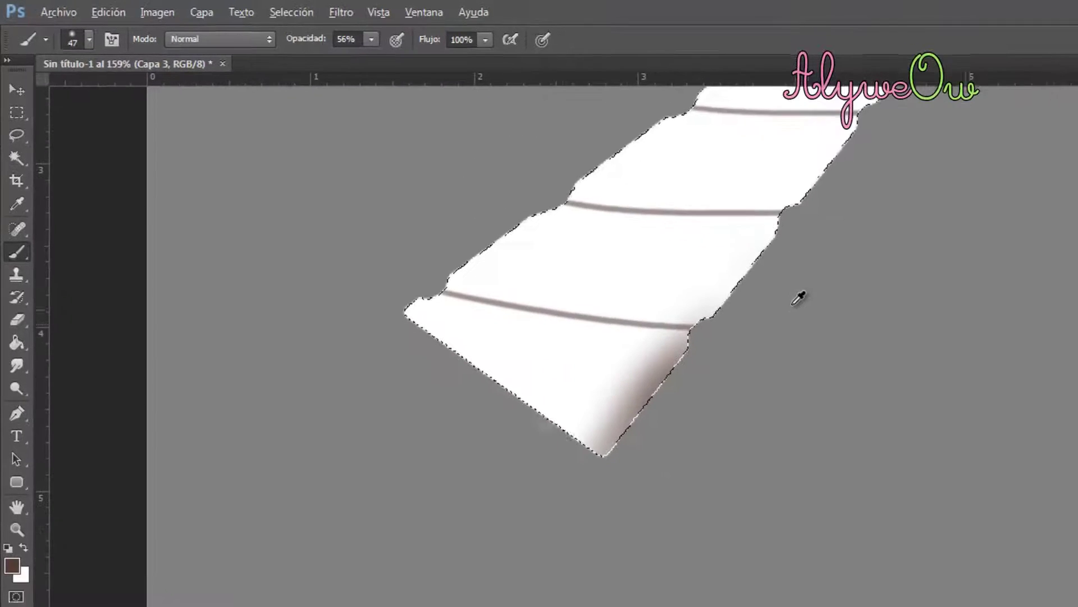
scroll(800, 298, up, 2)
scroll(663, 224, down, 2)
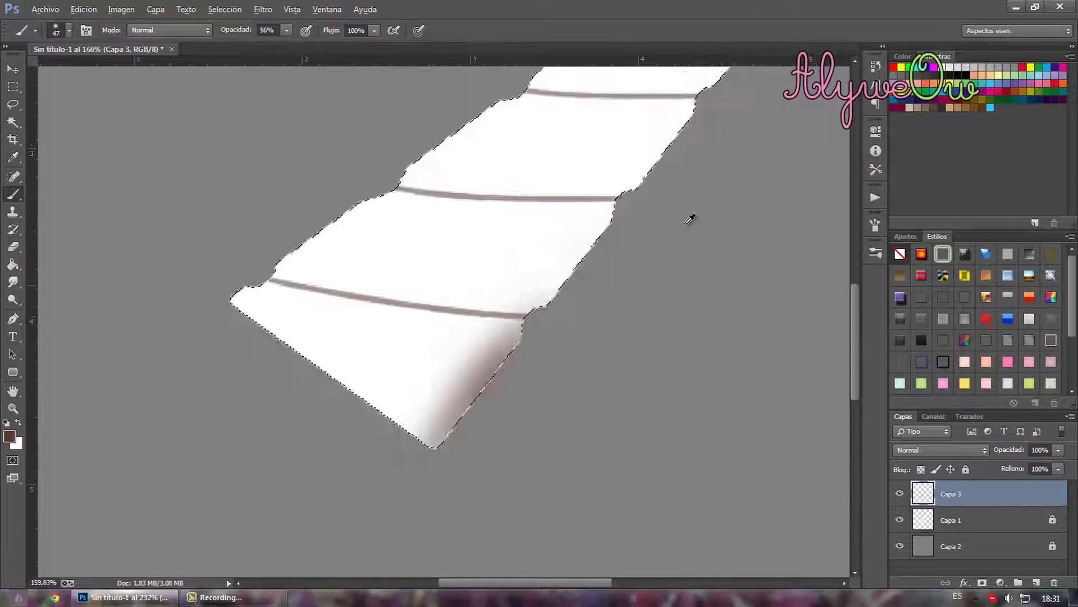
scroll(679, 216, down, 2)
scroll(674, 116, up, 2)
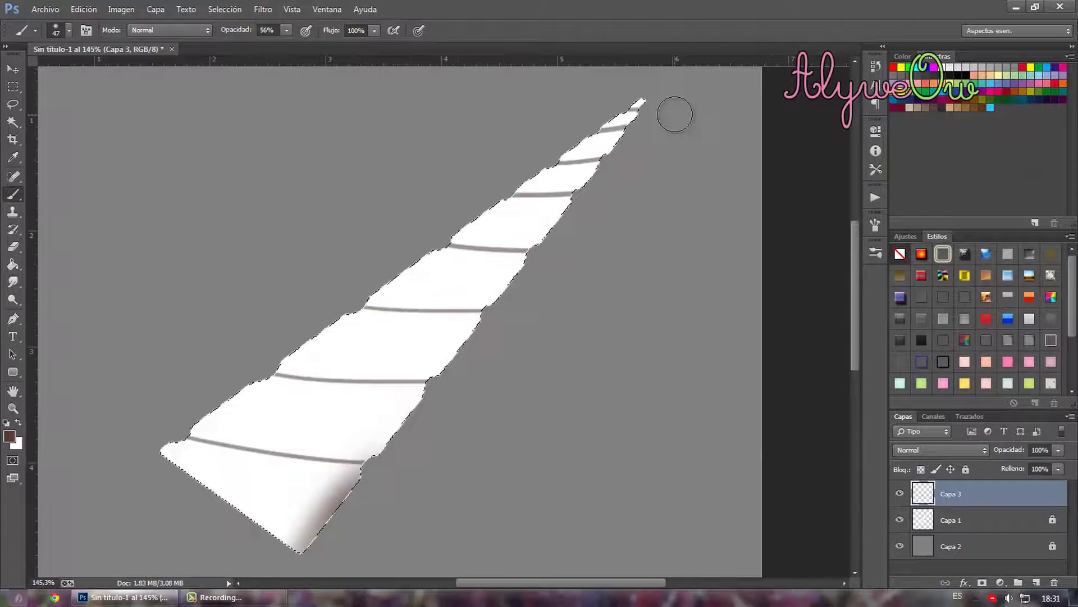
drag(325, 494, 281, 538)
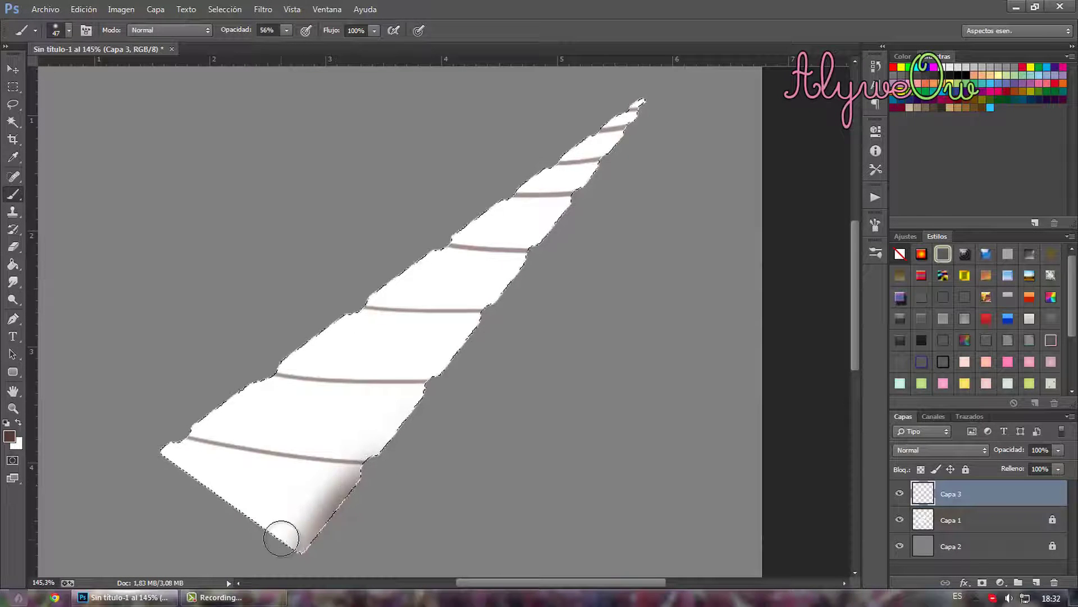
- Enlarge the brush to 90 px and darken both horn edges, strongest along the right
click(68, 31)
click(288, 493)
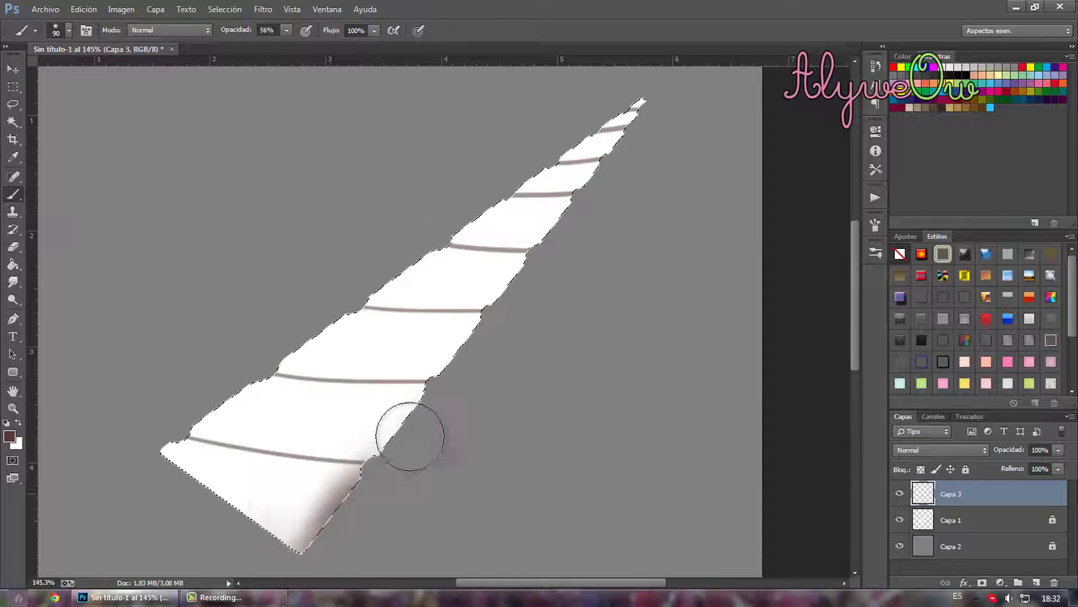
drag(463, 382, 517, 337)
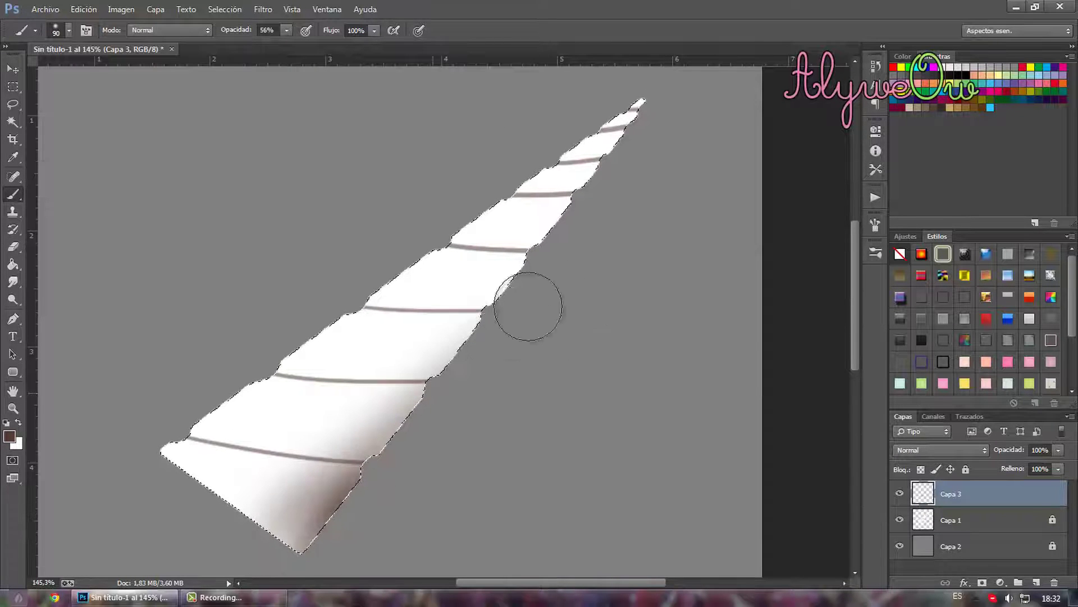
drag(534, 289, 657, 158)
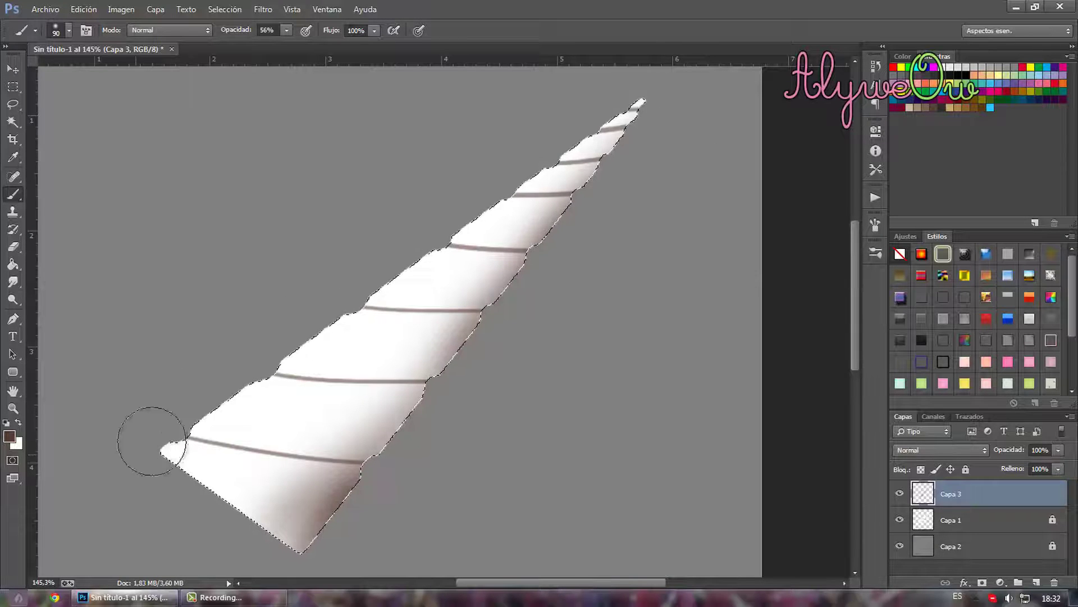
mouse_move(149, 443)
mouse_down()
mouse_move(337, 301)
mouse_move(392, 231)
mouse_move(631, 96)
mouse_move(270, 325)
mouse_move(396, 240)
mouse_up()
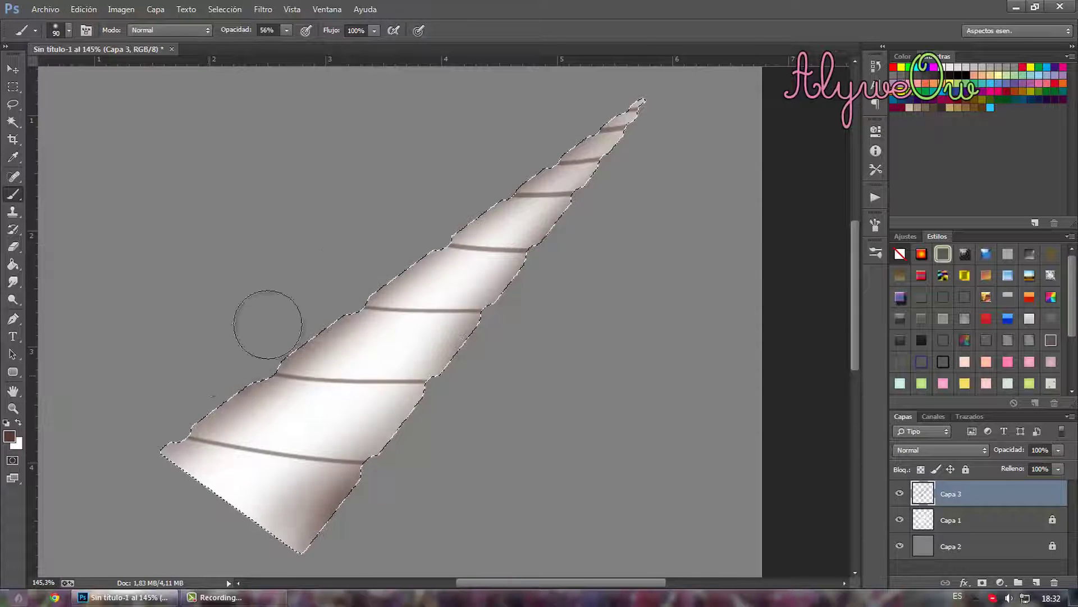
mouse_move(265, 325)
mouse_down()
mouse_move(133, 457)
mouse_move(287, 290)
mouse_move(281, 312)
mouse_up()
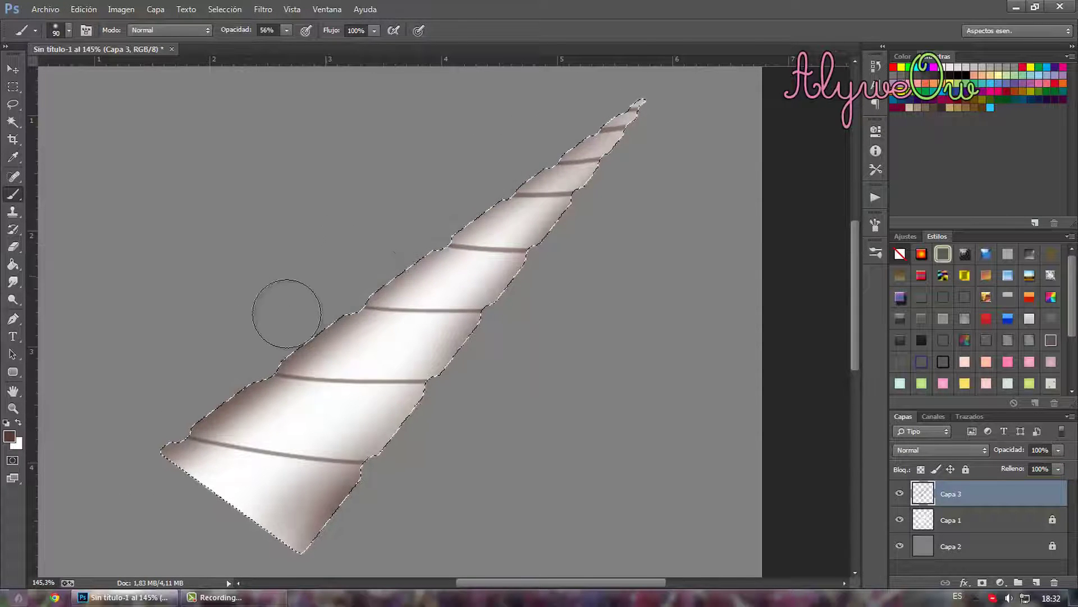
mouse_move(656, 162)
mouse_down()
mouse_move(481, 329)
mouse_move(409, 451)
mouse_move(477, 373)
mouse_up()
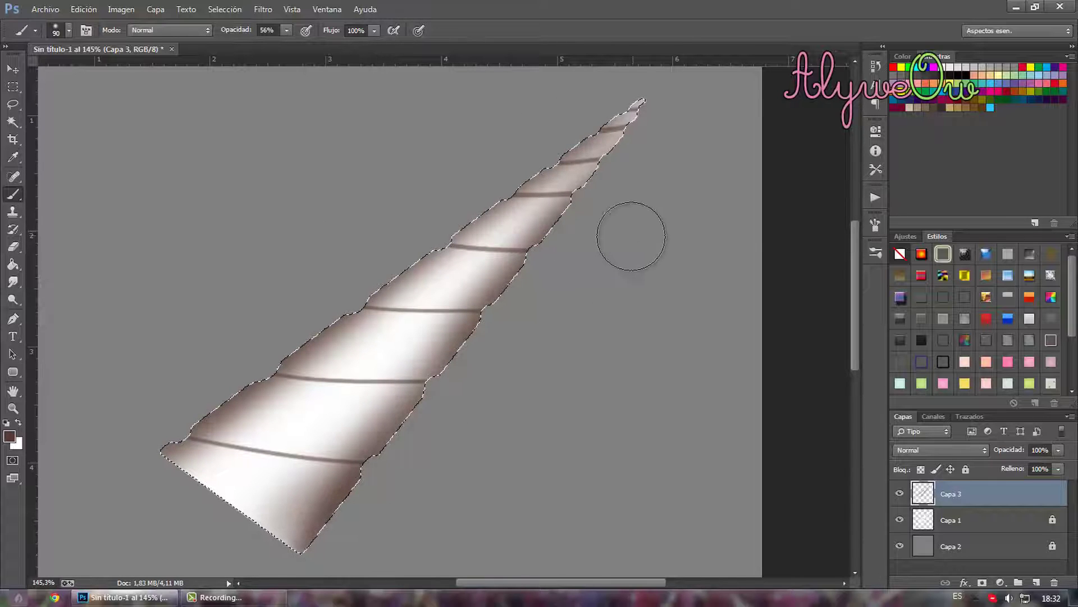
- Switch to a golden colour and tint both horn edges with it
click(9, 436)
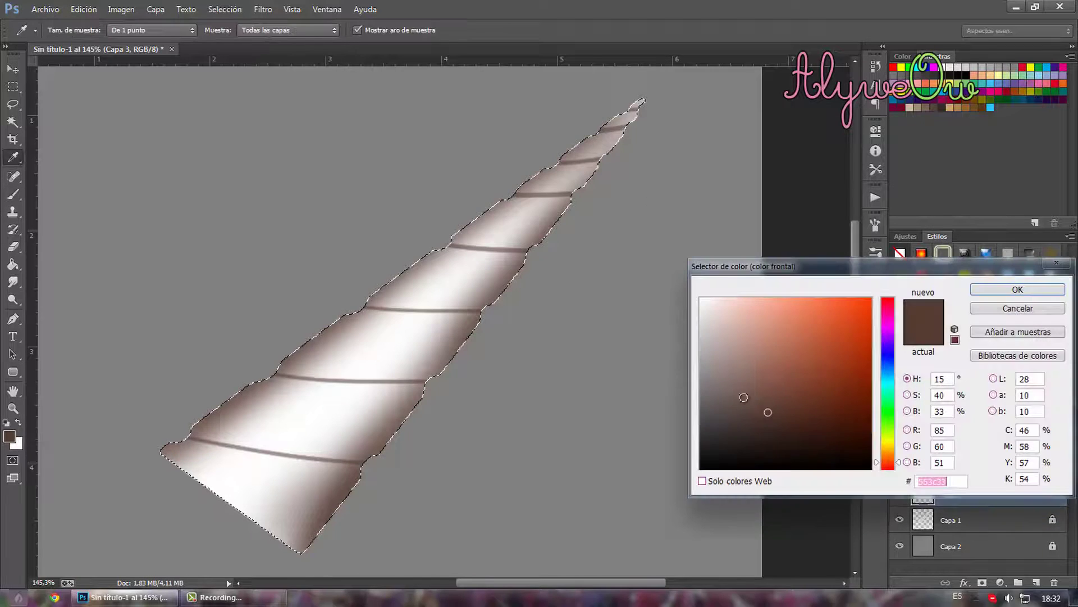
drag(891, 462, 891, 448)
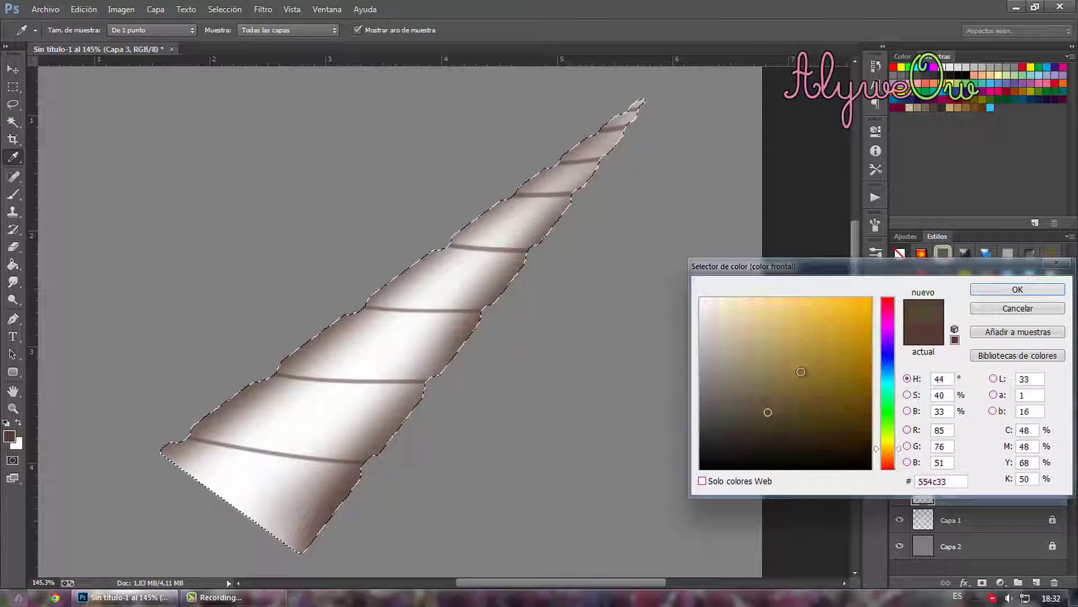
mouse_move(802, 373)
mouse_down()
mouse_move(825, 324)
mouse_move(799, 322)
mouse_up()
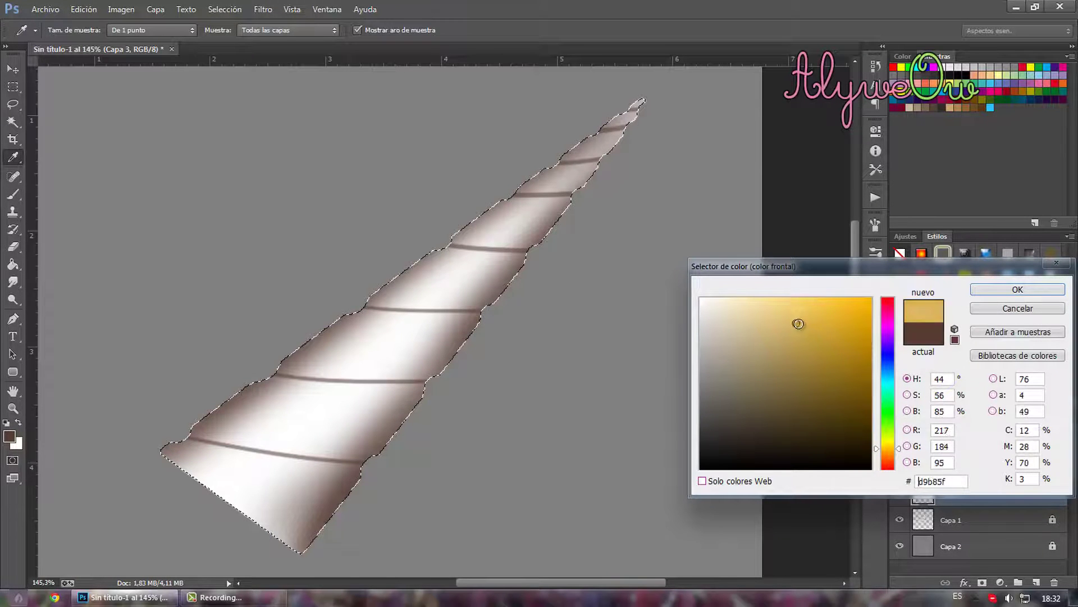
click(1018, 289)
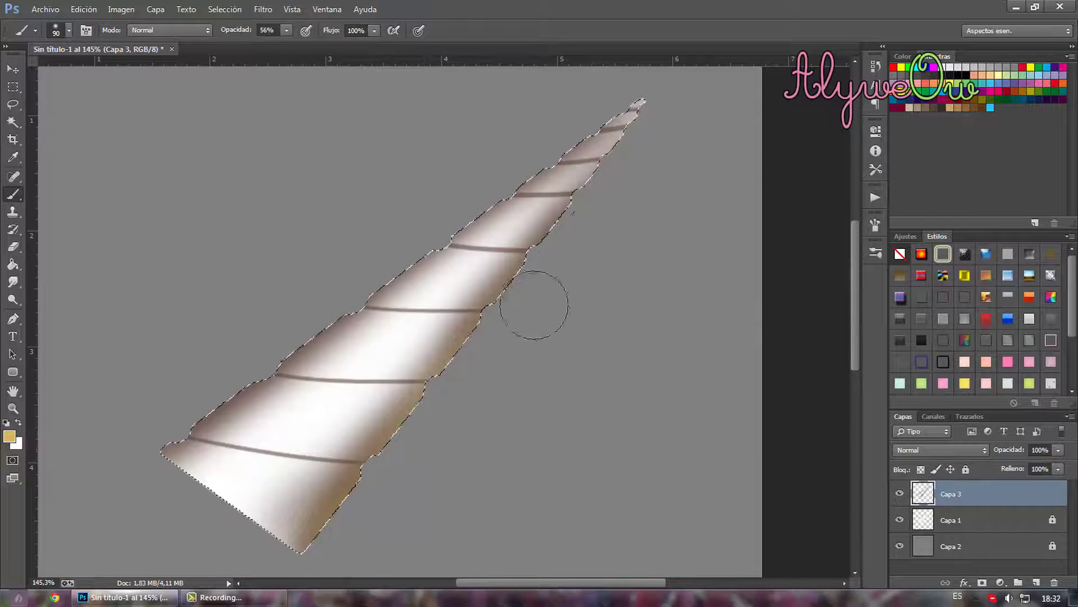
drag(539, 301, 693, 120)
mouse_move(337, 297)
mouse_down()
mouse_move(150, 433)
mouse_move(385, 241)
mouse_move(192, 397)
mouse_move(639, 96)
mouse_up()
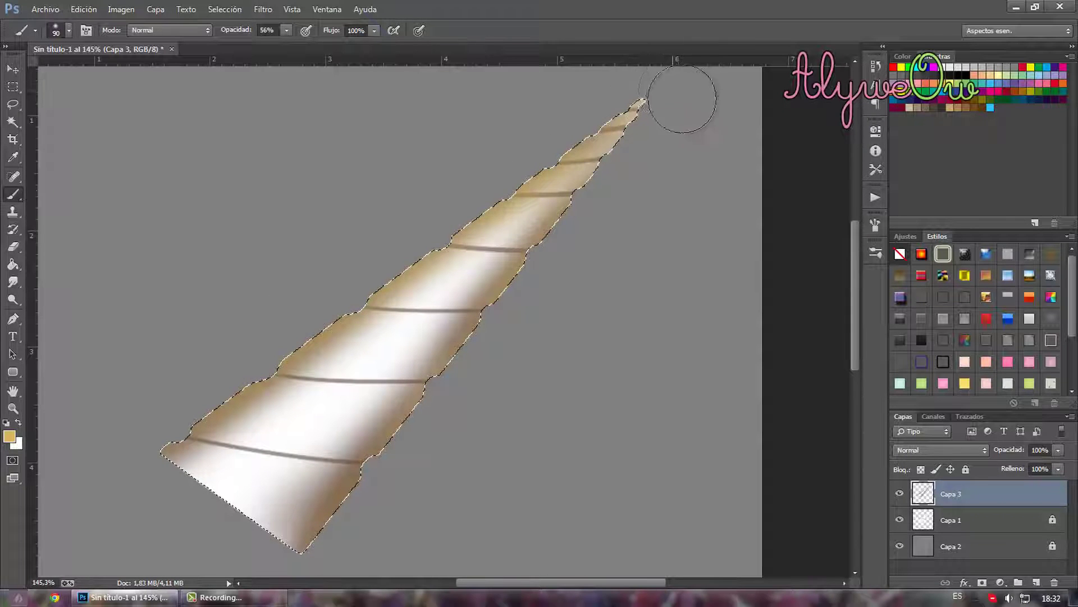
- Set the foreground colour to a pale cream shade
click(9, 436)
click(732, 309)
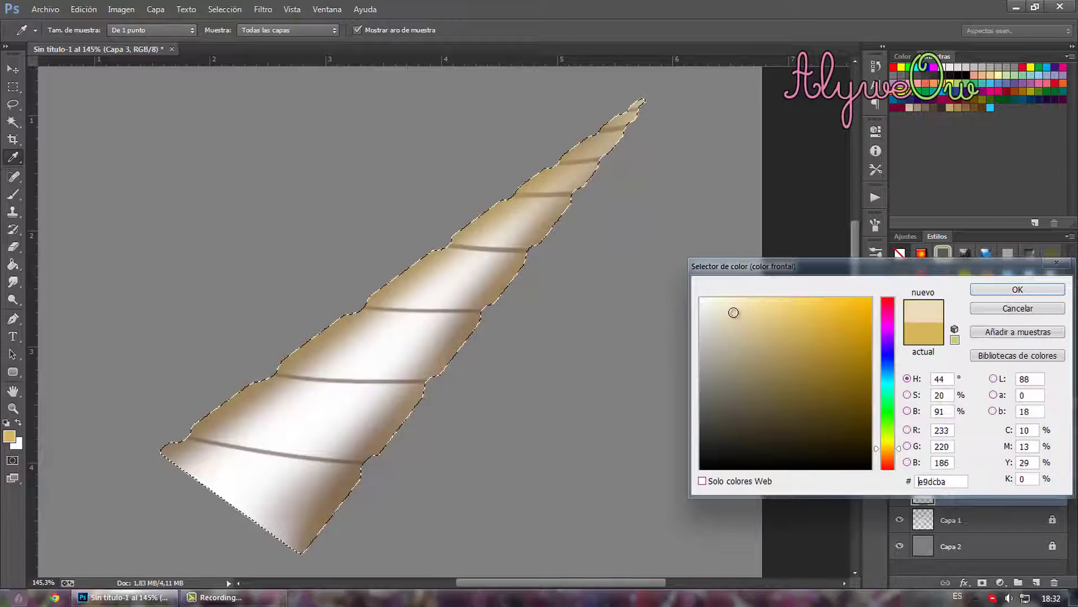
click(732, 308)
- Confirm the pale cream colour and enable Shape Dynamics so brush strokes taper
click(993, 298)
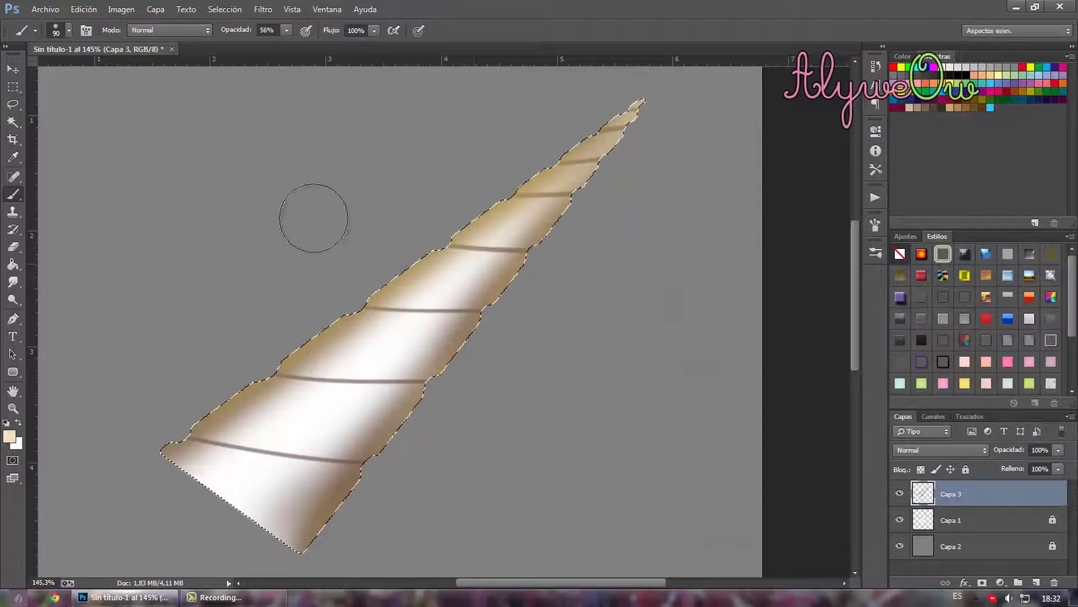
click(69, 31)
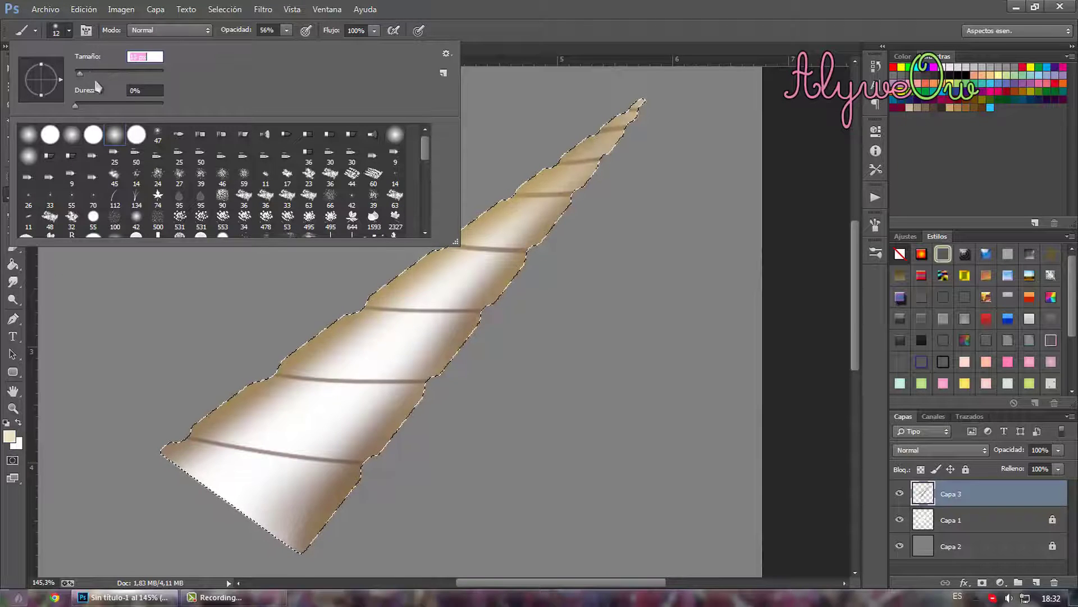
click(876, 252)
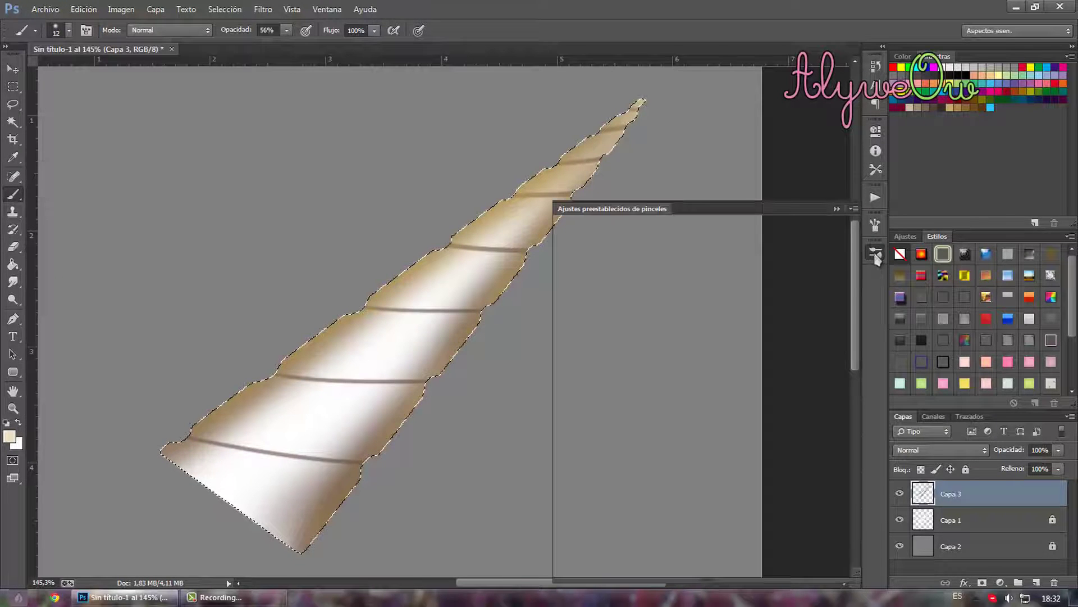
click(875, 227)
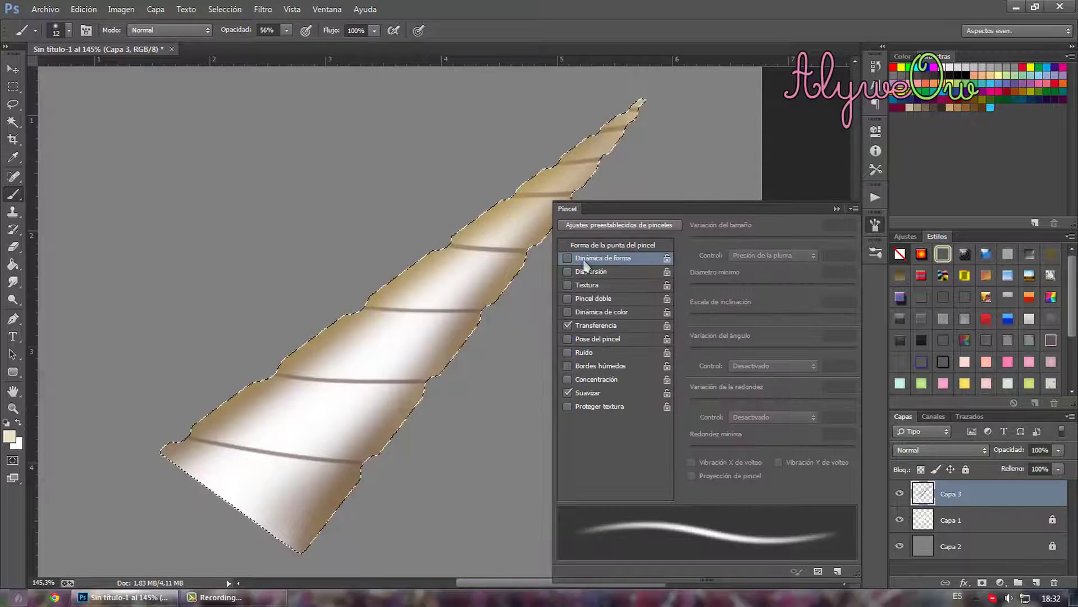
click(568, 258)
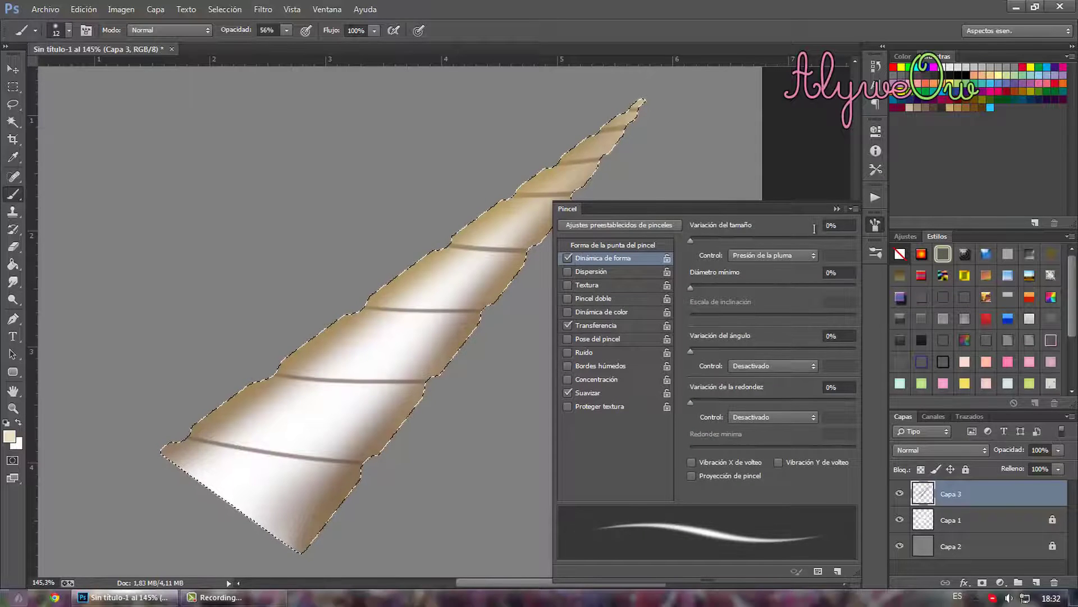
click(837, 209)
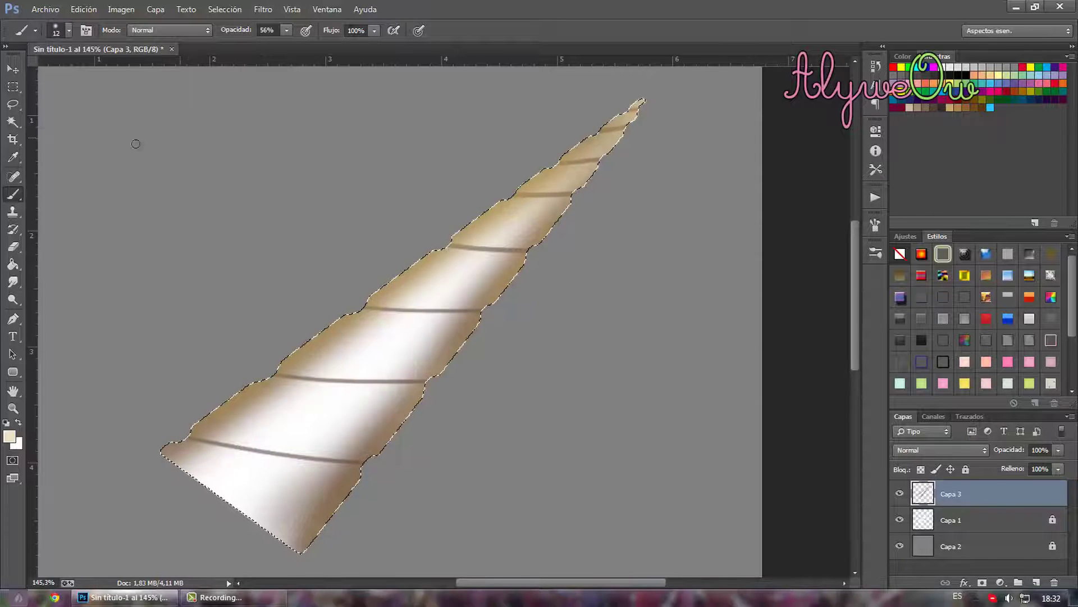
- Set the brush to 22 px and paint tan and cream streaks down the horn's middle
click(68, 31)
click(84, 73)
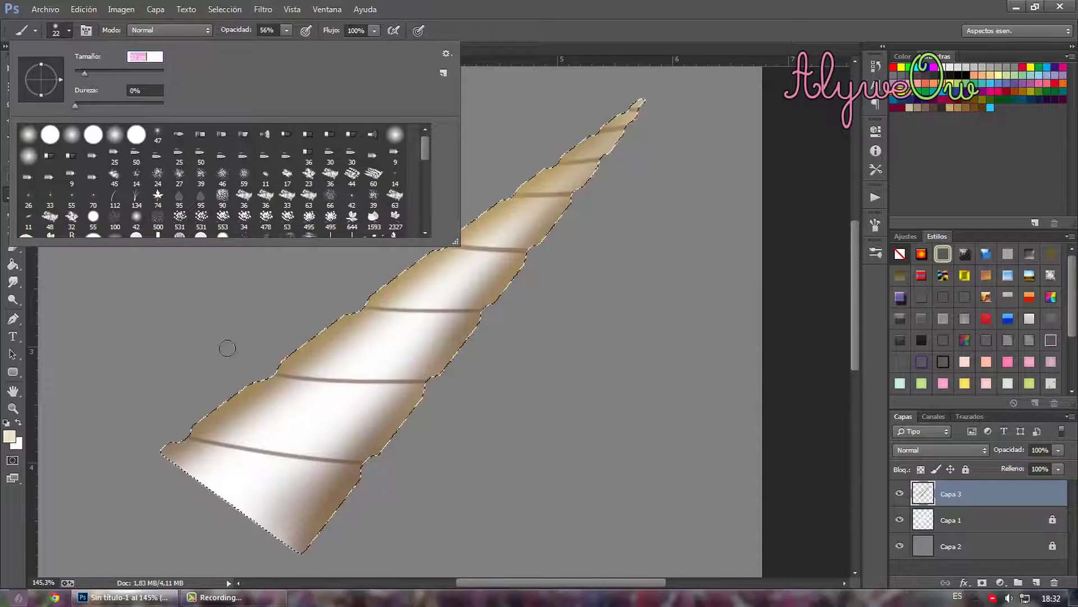
click(270, 433)
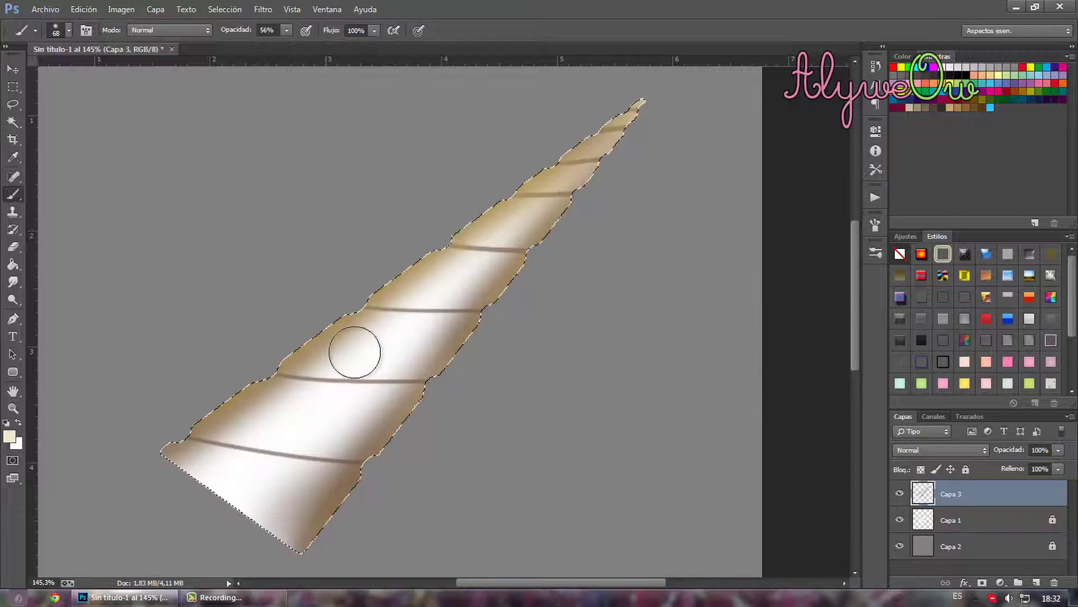
drag(339, 361, 571, 157)
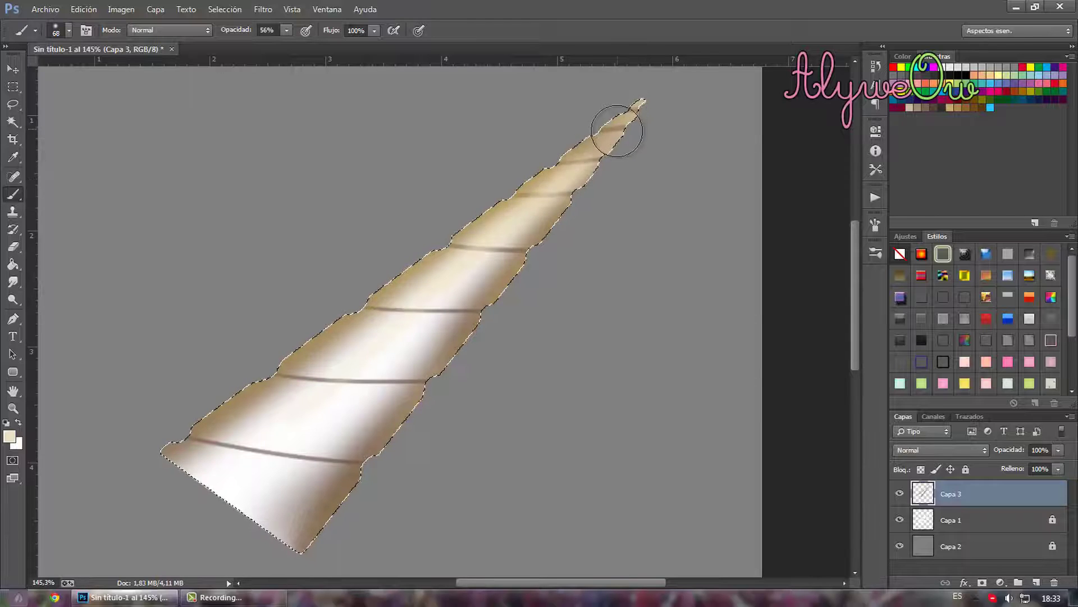
mouse_move(612, 132)
mouse_down()
mouse_move(409, 309)
mouse_move(525, 211)
mouse_move(359, 373)
mouse_move(499, 238)
mouse_move(283, 424)
mouse_move(380, 332)
mouse_move(221, 489)
mouse_move(299, 433)
mouse_move(323, 432)
mouse_move(453, 281)
mouse_move(241, 368)
mouse_up()
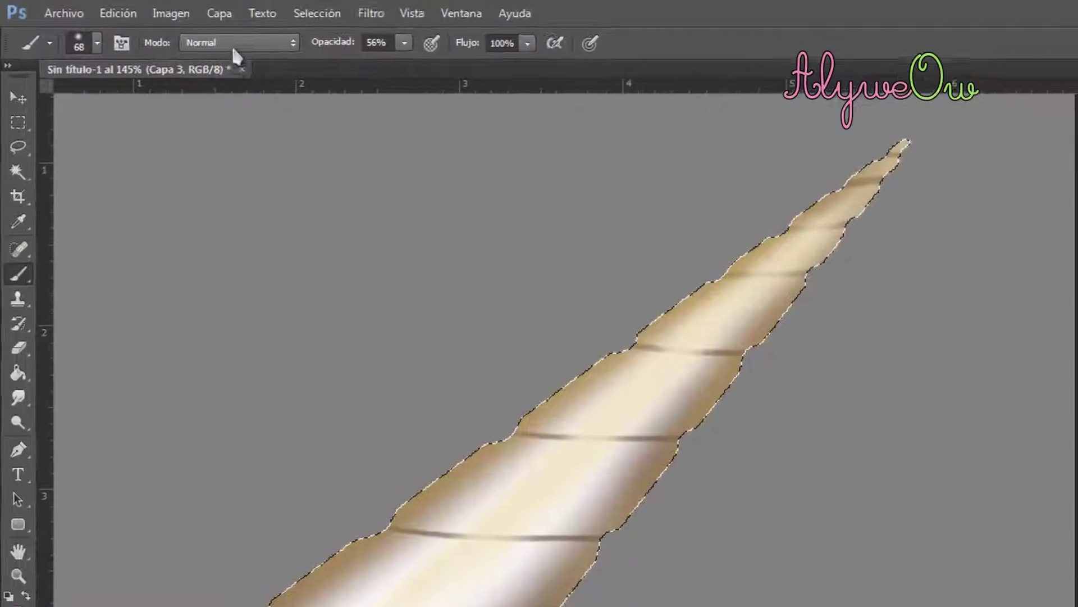
- Switch the brush to Aclarar (Lighten) mode and lighten the horn's cream shading
click(168, 30)
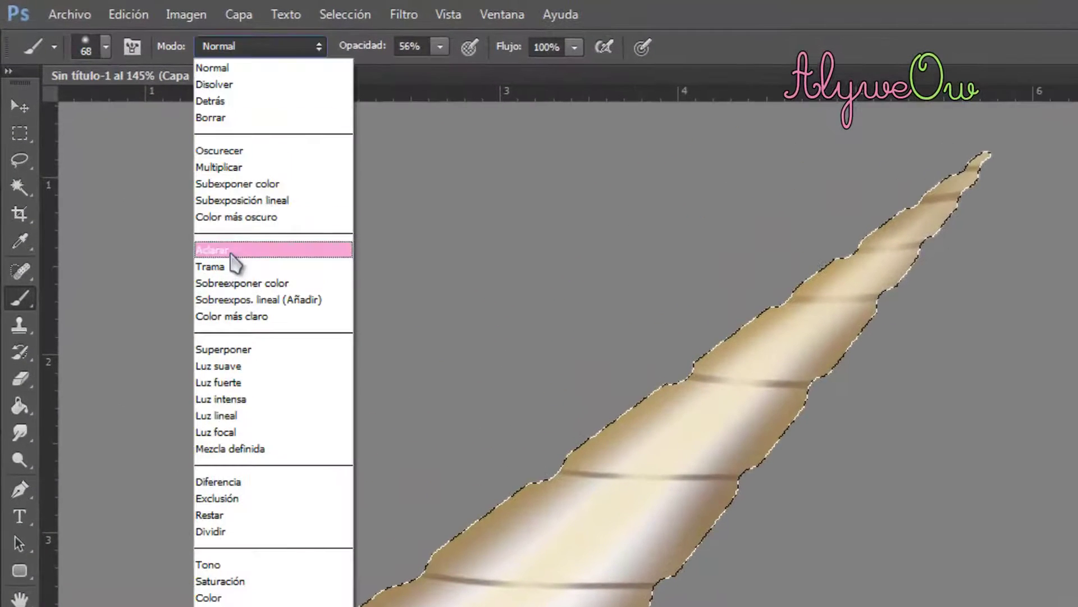
click(231, 254)
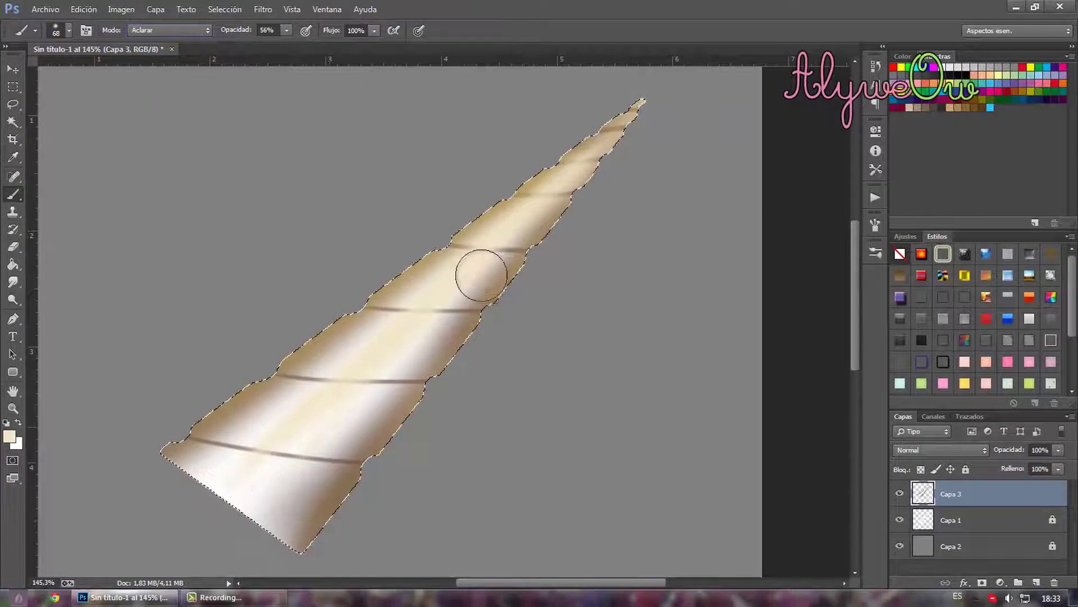
mouse_move(482, 275)
mouse_down()
mouse_move(313, 409)
mouse_move(578, 188)
mouse_up()
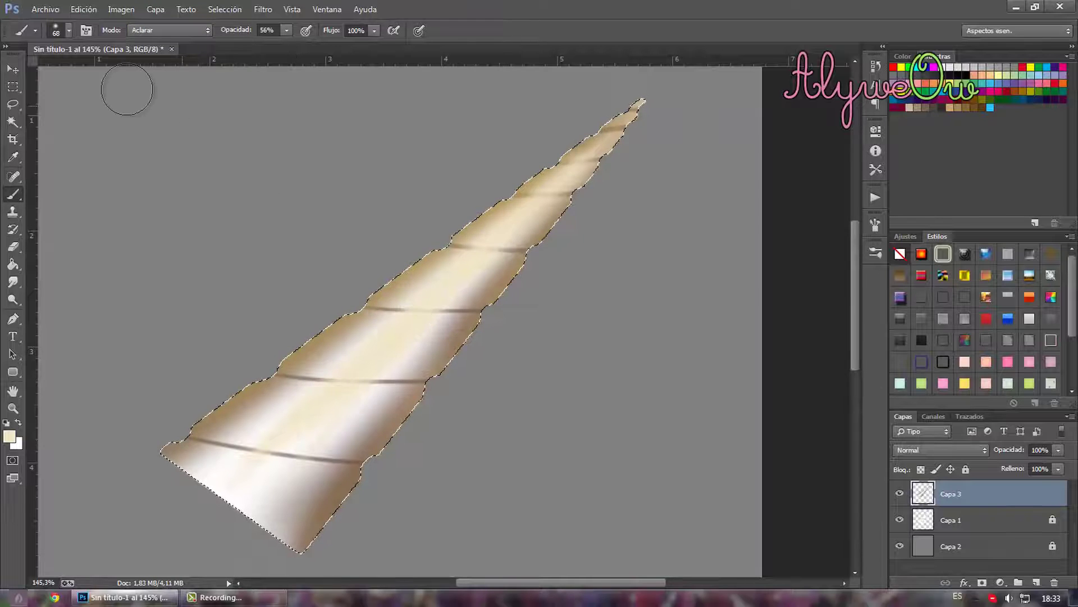
- Pick a light cream colour, set a 44 px brush, and paint a soft highlight up the horn
click(10, 437)
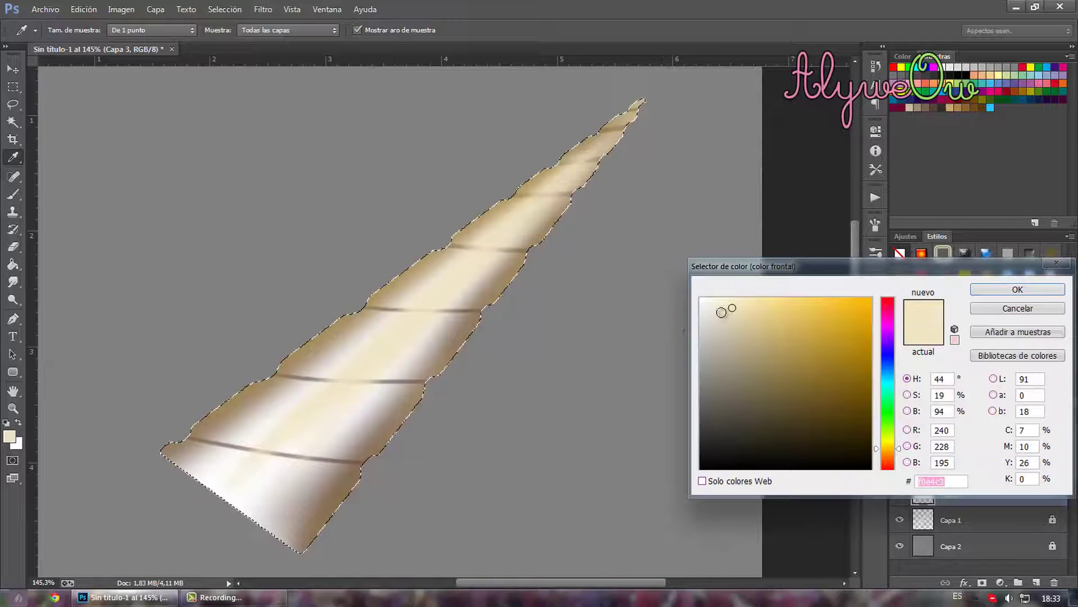
click(993, 294)
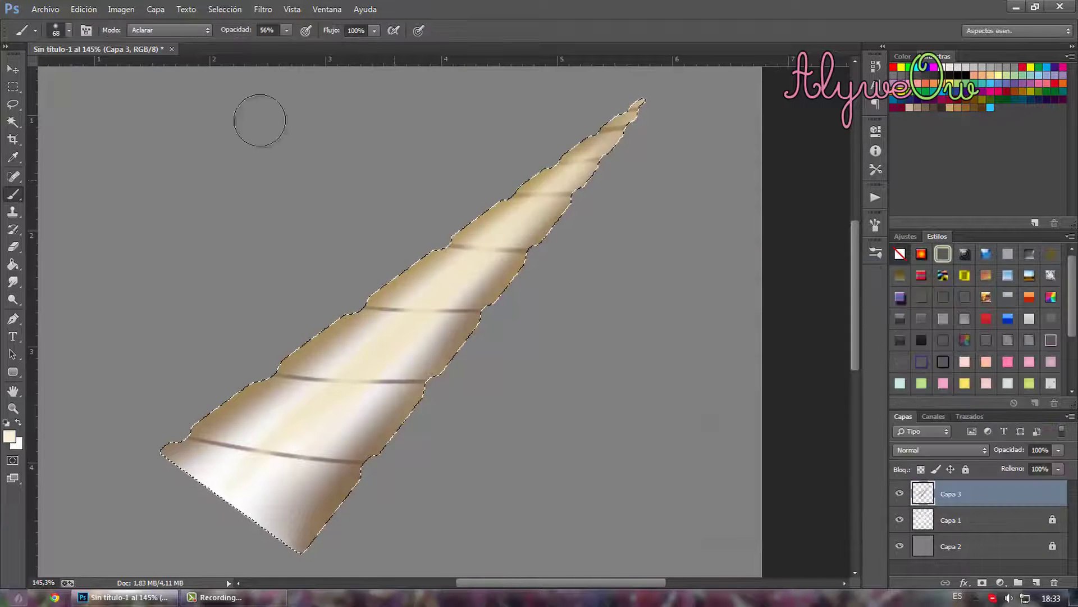
right_click(104, 69)
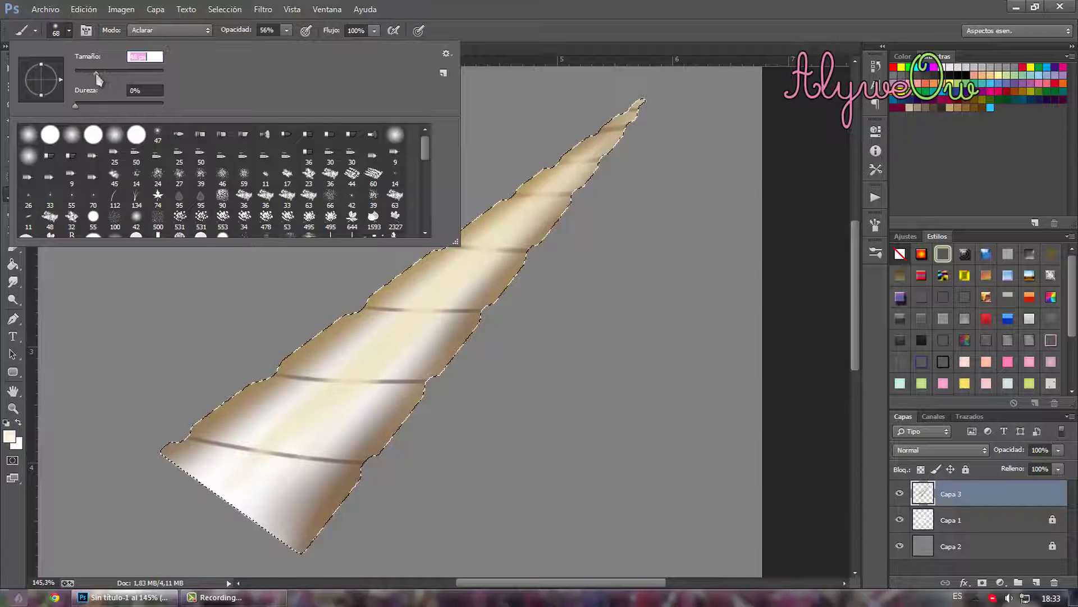
click(246, 459)
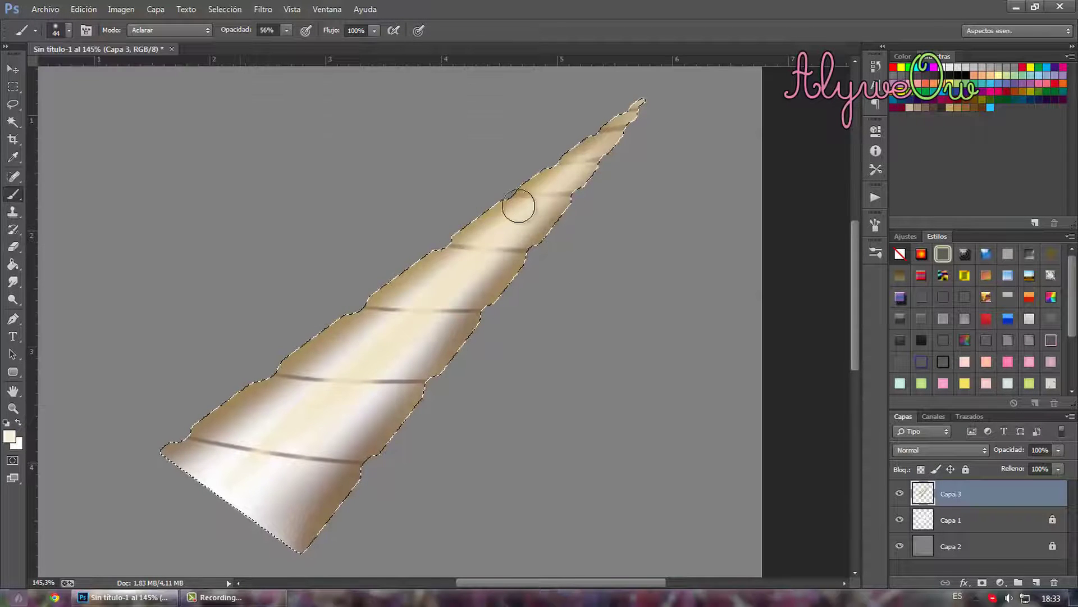
drag(525, 203, 601, 134)
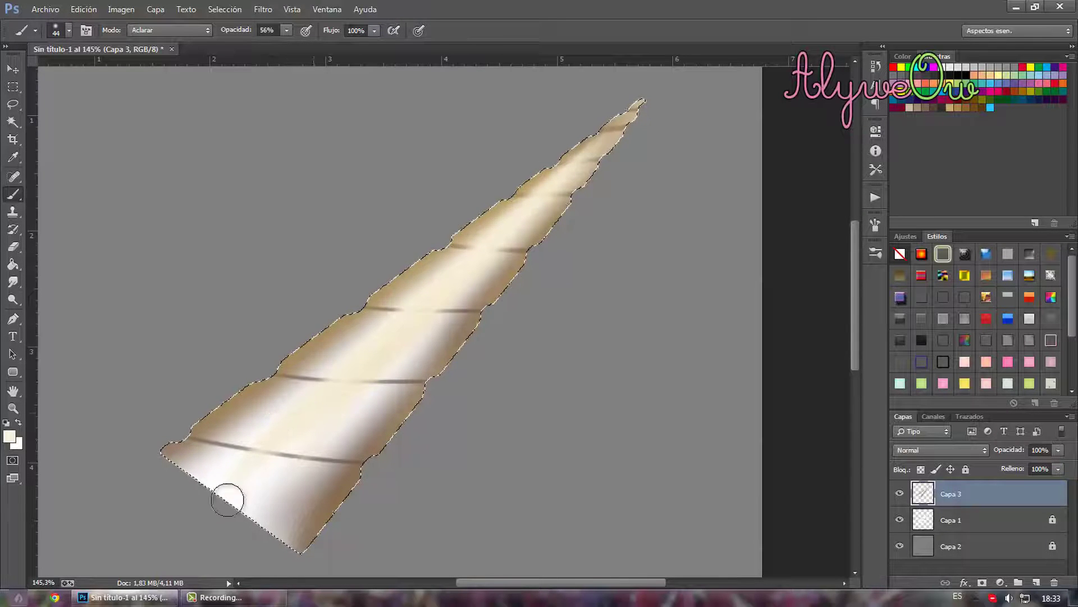
scroll(562, 298, down, 2)
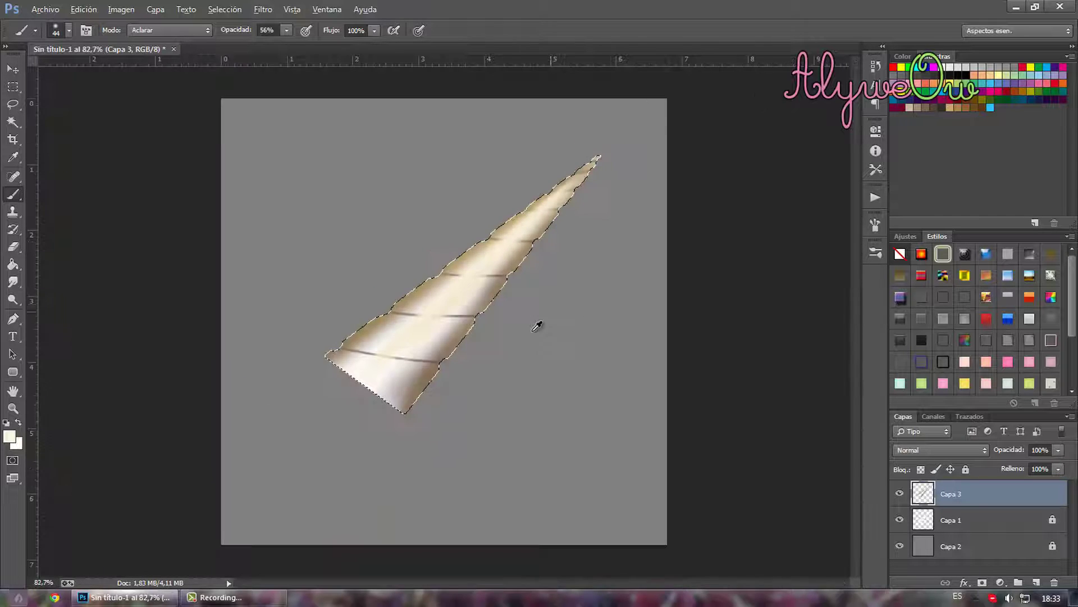
scroll(481, 270, up, 2)
scroll(481, 270, up, 2)
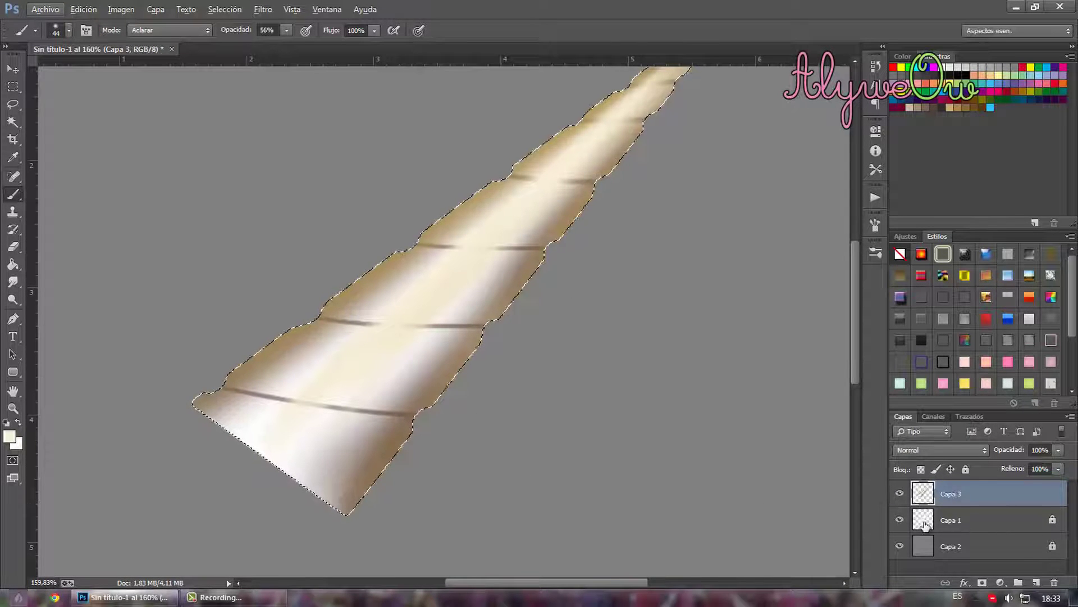
- Set the brush to Multiplicar mode, colour #604c18, and 8 px size at 100% hardness
click(135, 29)
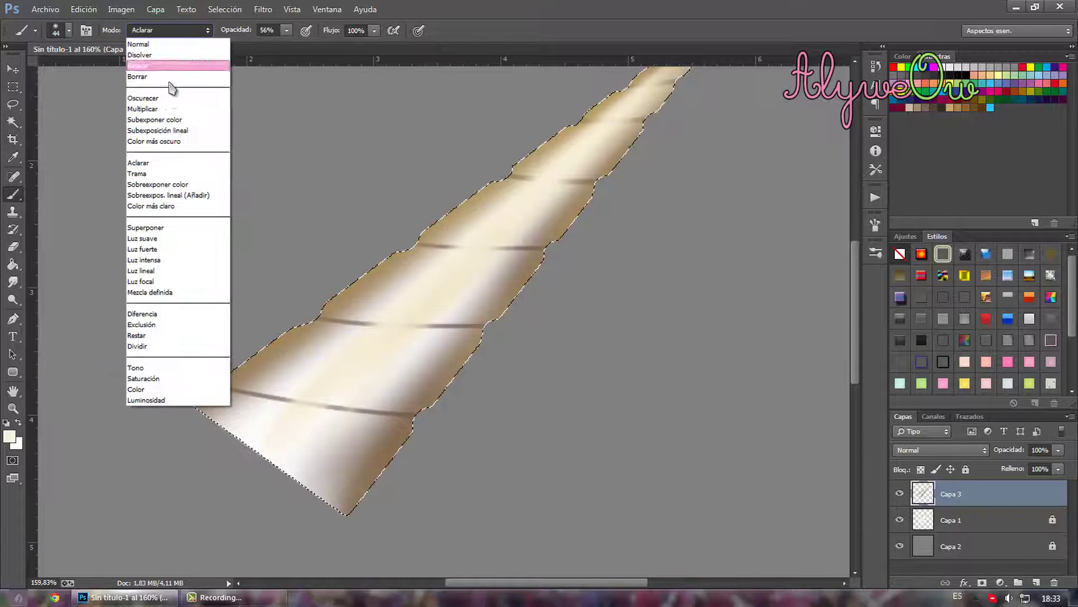
click(170, 109)
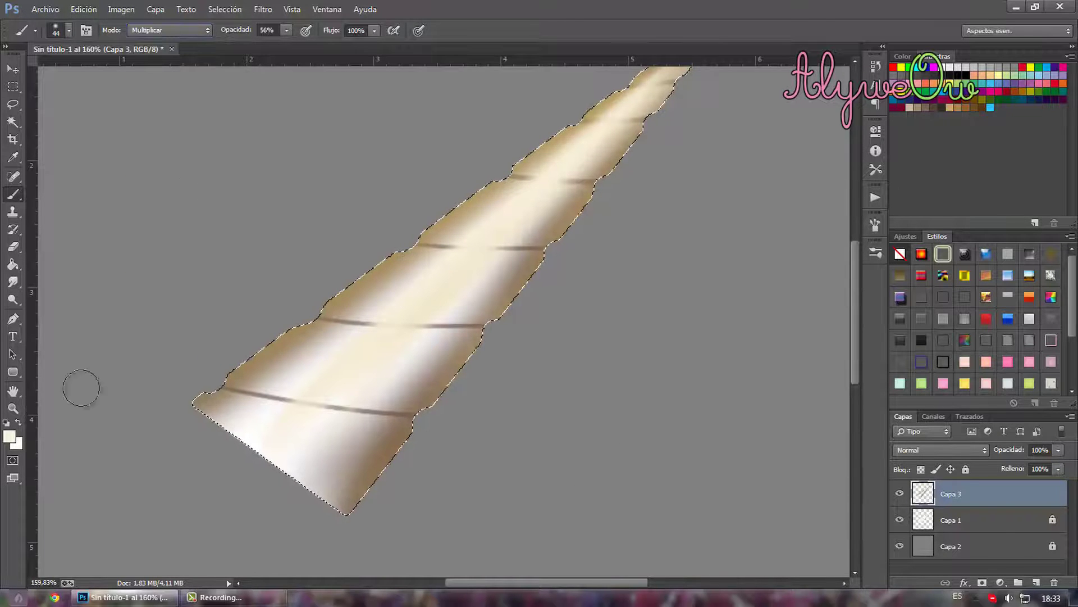
click(10, 437)
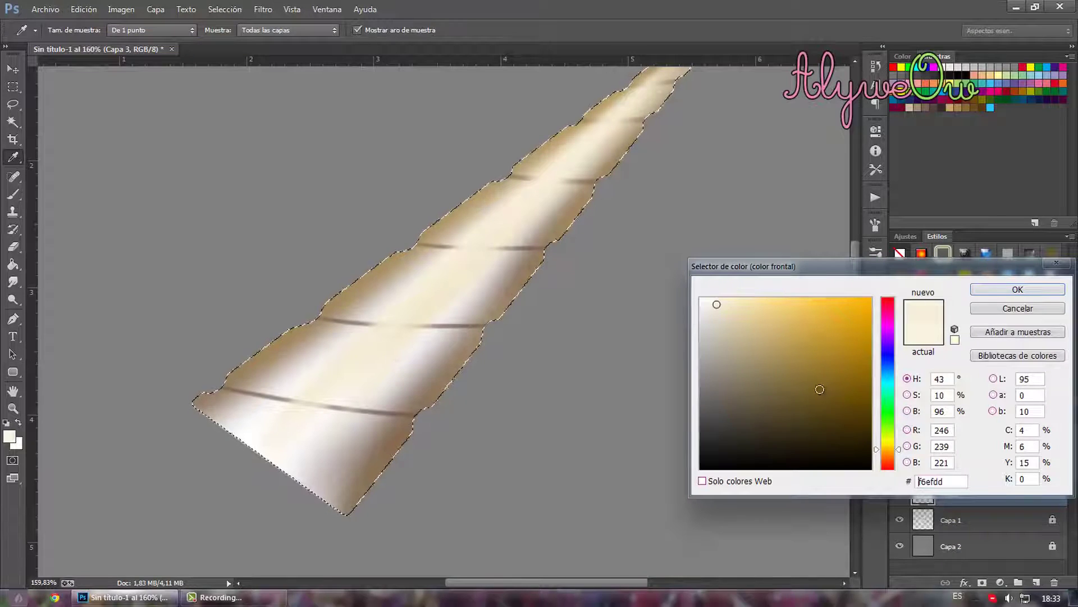
drag(835, 414, 827, 408)
click(998, 290)
key(b)
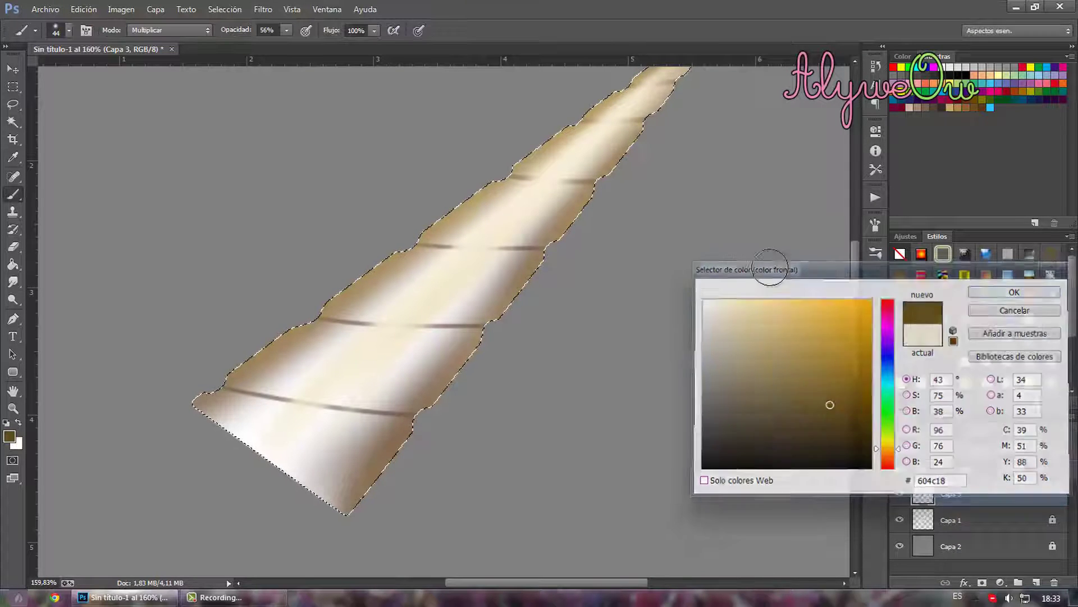
click(68, 31)
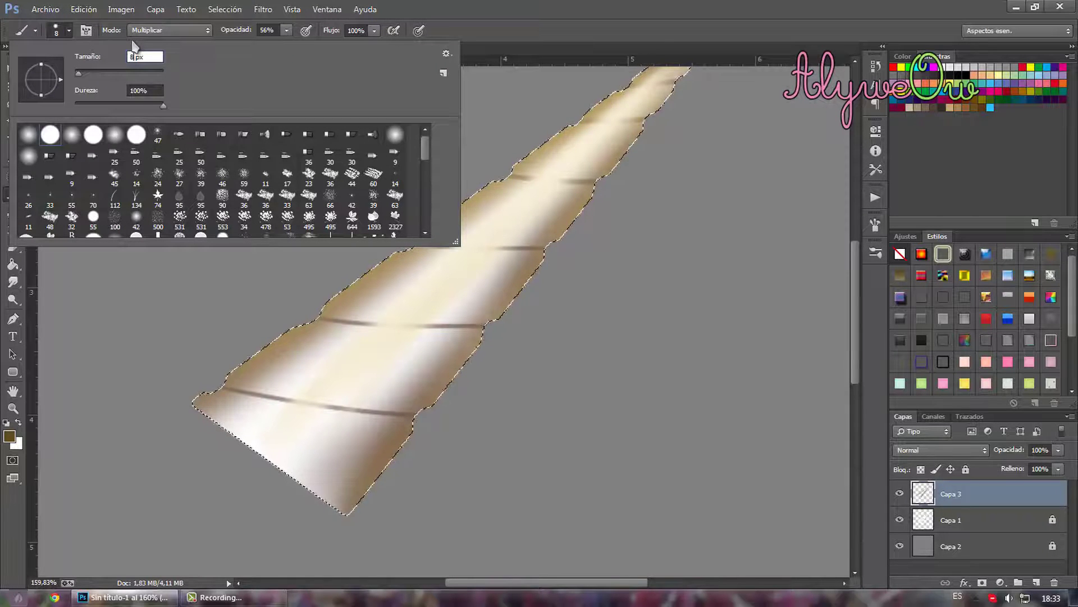
key(Return)
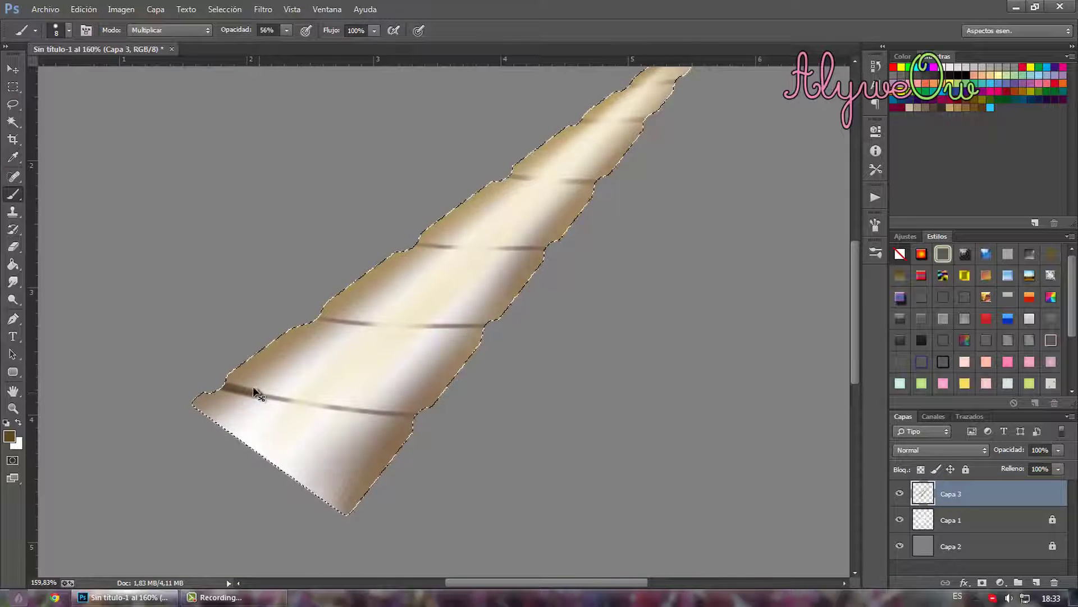
- Enable Shape Dynamics and trace the dark spiral line near the horn's base
click(877, 228)
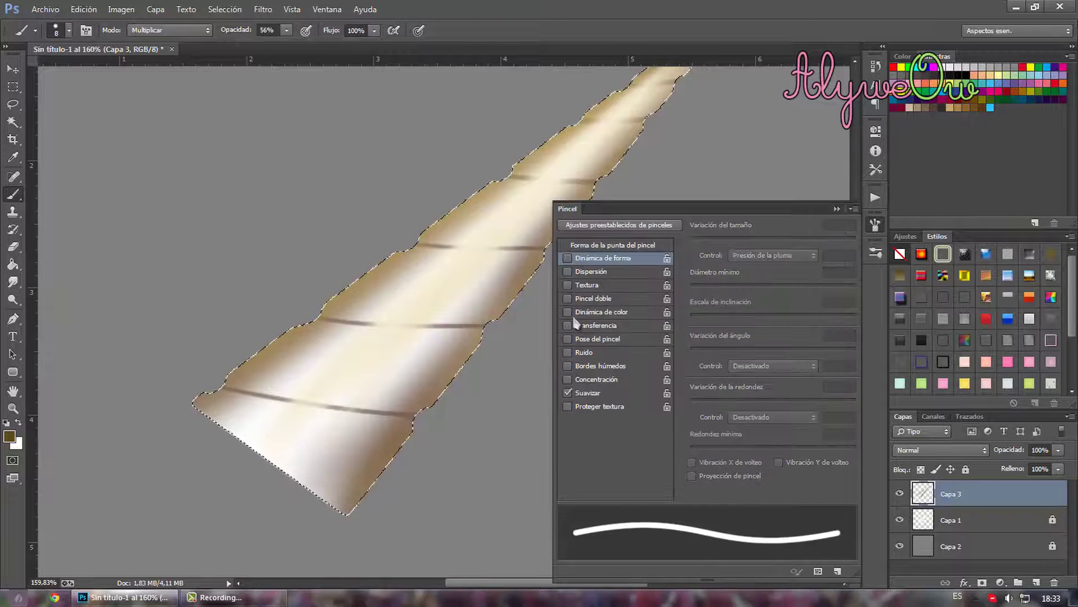
click(569, 259)
click(837, 209)
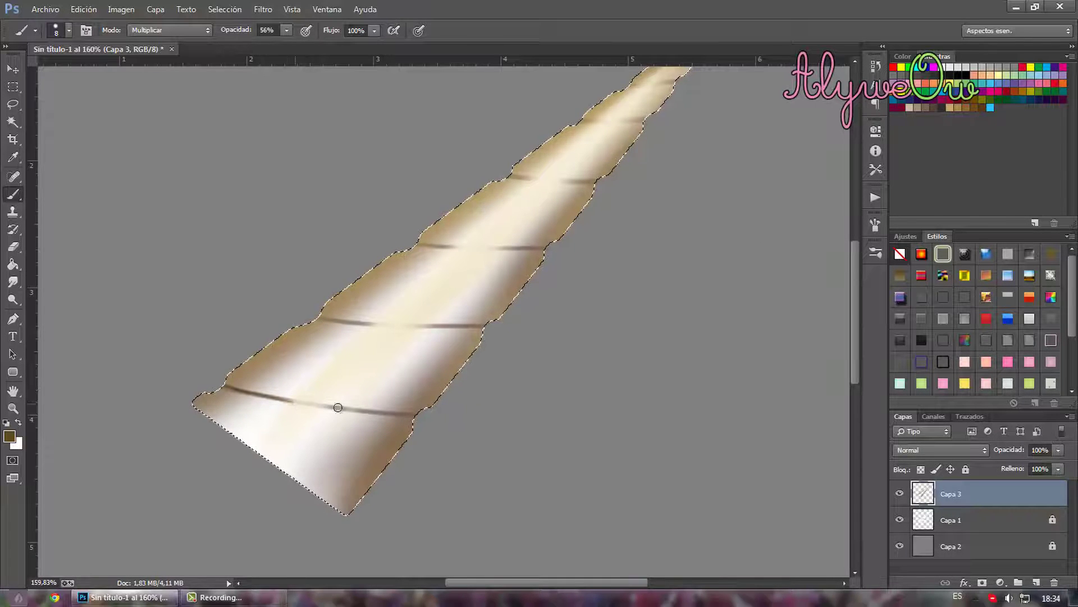
drag(356, 414, 302, 404)
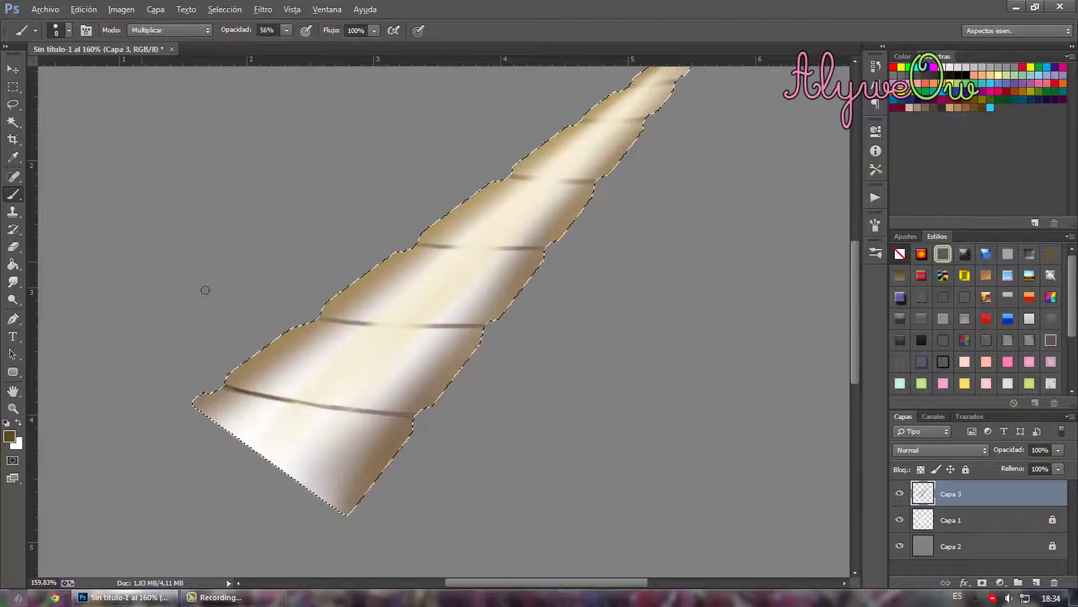
scroll(205, 289, down, 2)
scroll(315, 341, down, 2)
scroll(339, 379, up, 2)
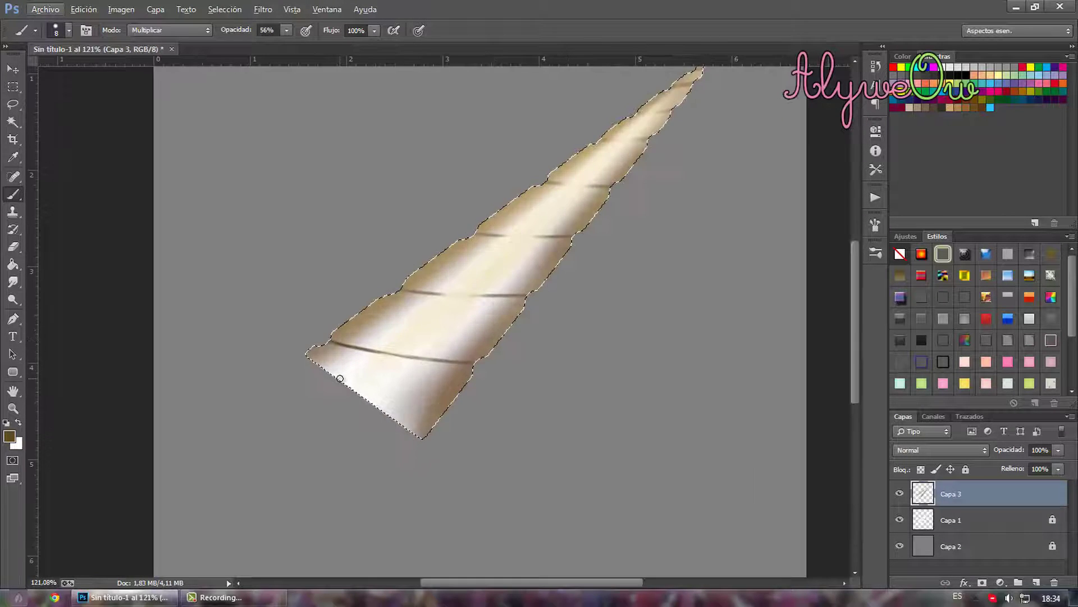
drag(340, 379, 321, 392)
scroll(418, 392, up, 1)
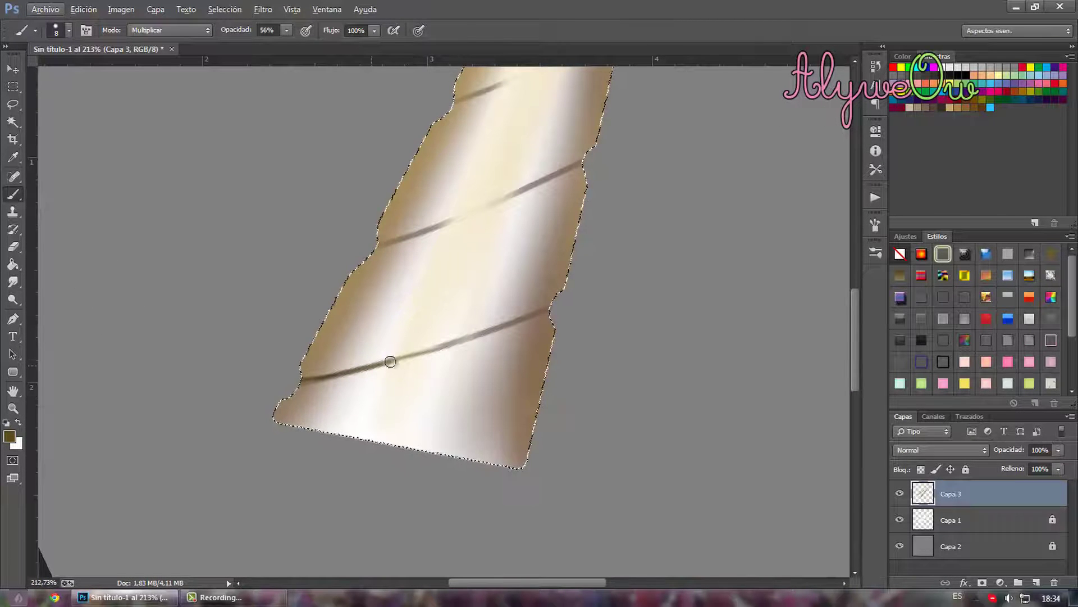
- Darken the lower spiral groove, then repeatedly repaint and undo the middle groove stroke
drag(391, 362, 500, 335)
key(ctrl+z)
key(ctrl+z)
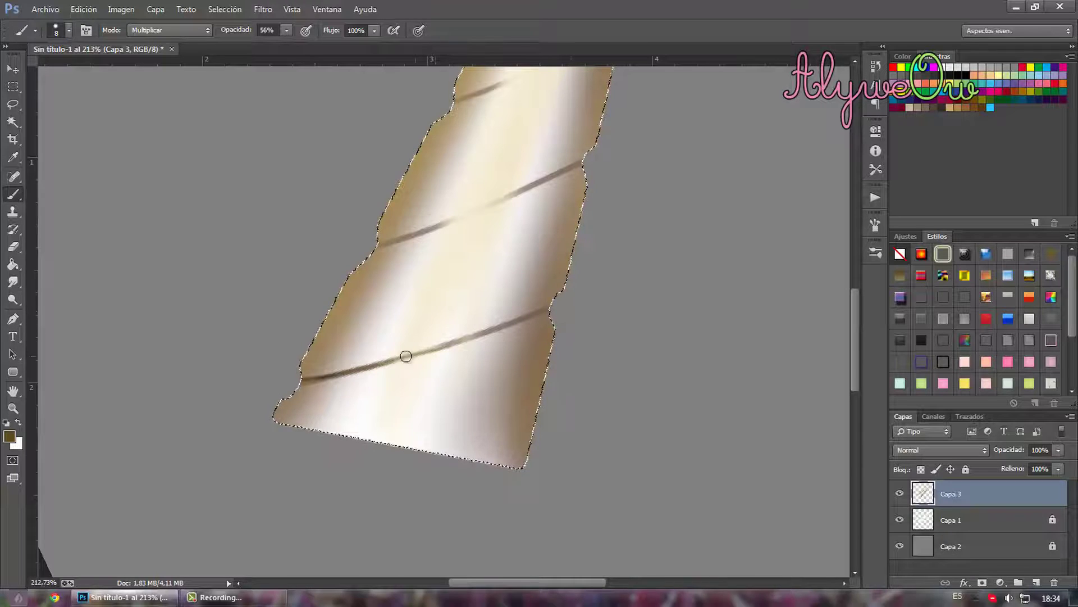
drag(375, 364, 548, 312)
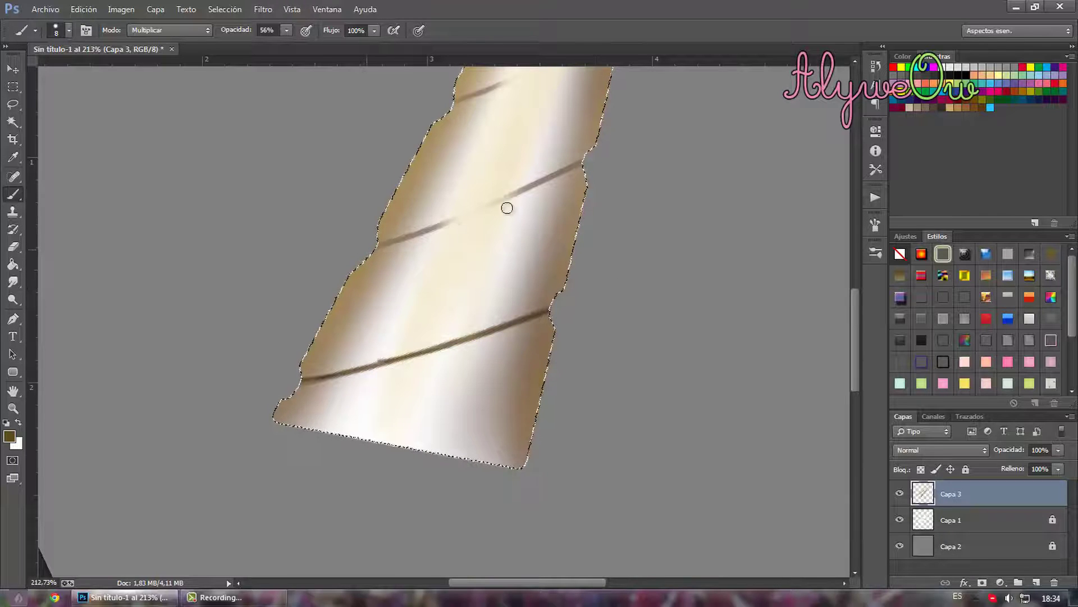
drag(379, 248, 467, 222)
key(ctrl+z)
drag(406, 235, 531, 192)
key(ctrl+z)
drag(381, 244, 584, 164)
key(ctrl+z)
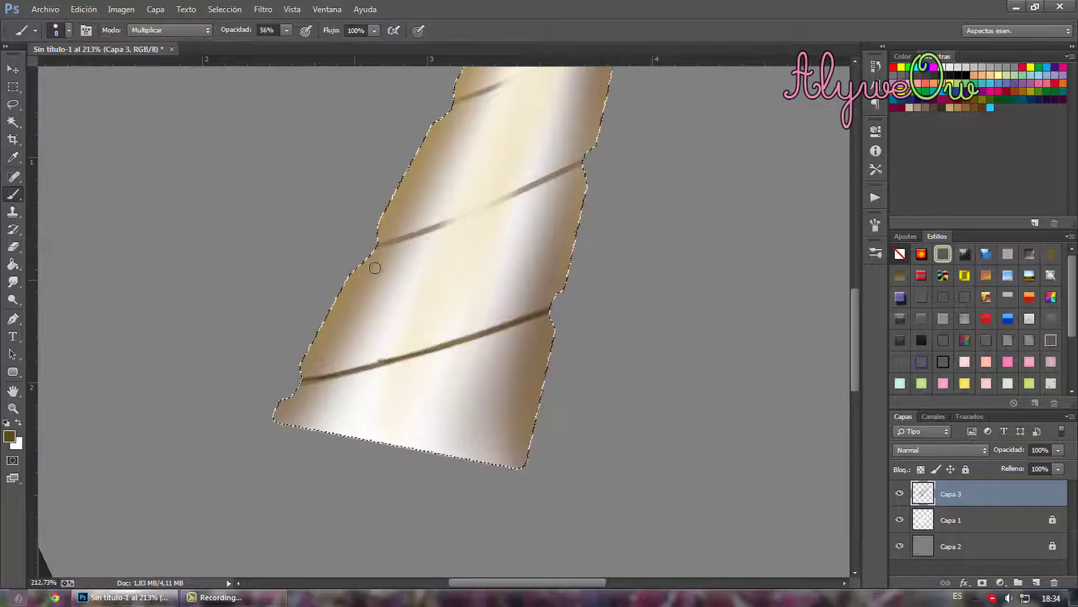
drag(391, 239, 531, 195)
key(ctrl+z)
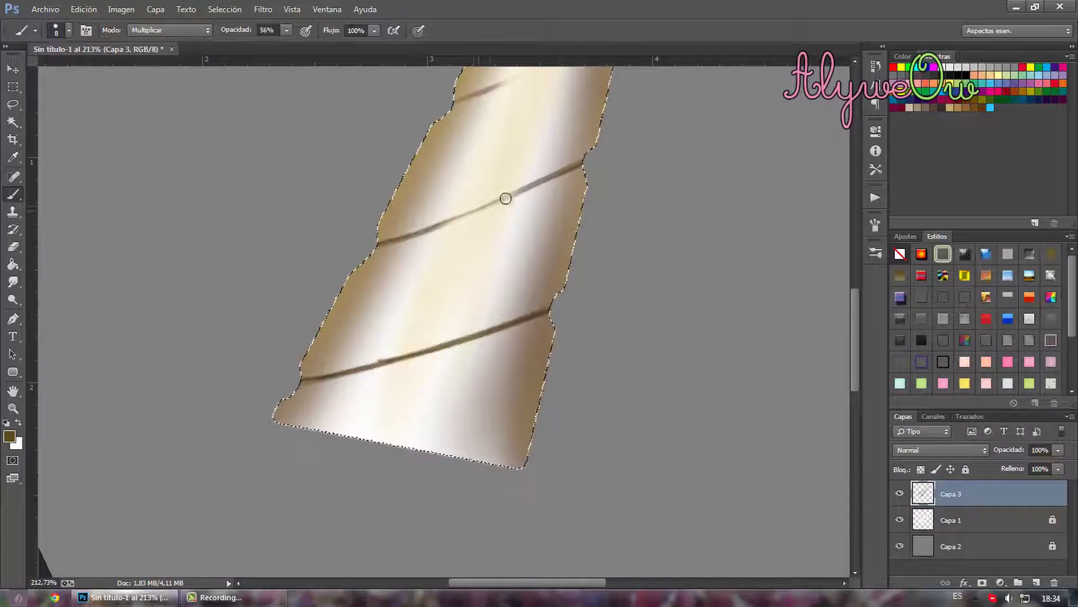
- Darken the middle spiral stripe into one line and extend the upper stripe
scroll(618, 337, up, 2)
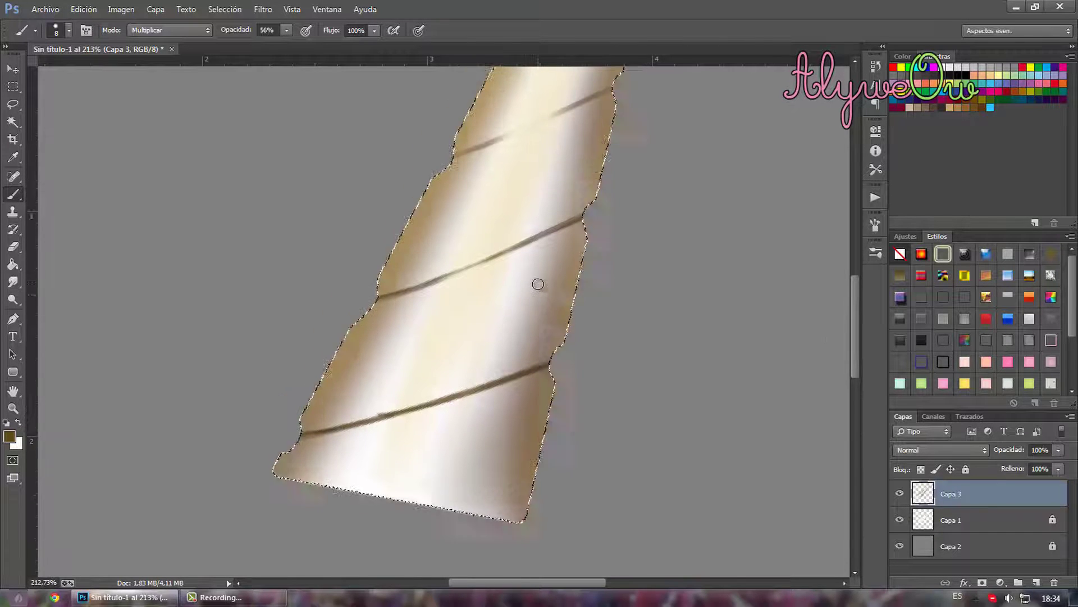
scroll(538, 282, up, 2)
scroll(538, 282, up, 2)
scroll(587, 188, up, 1)
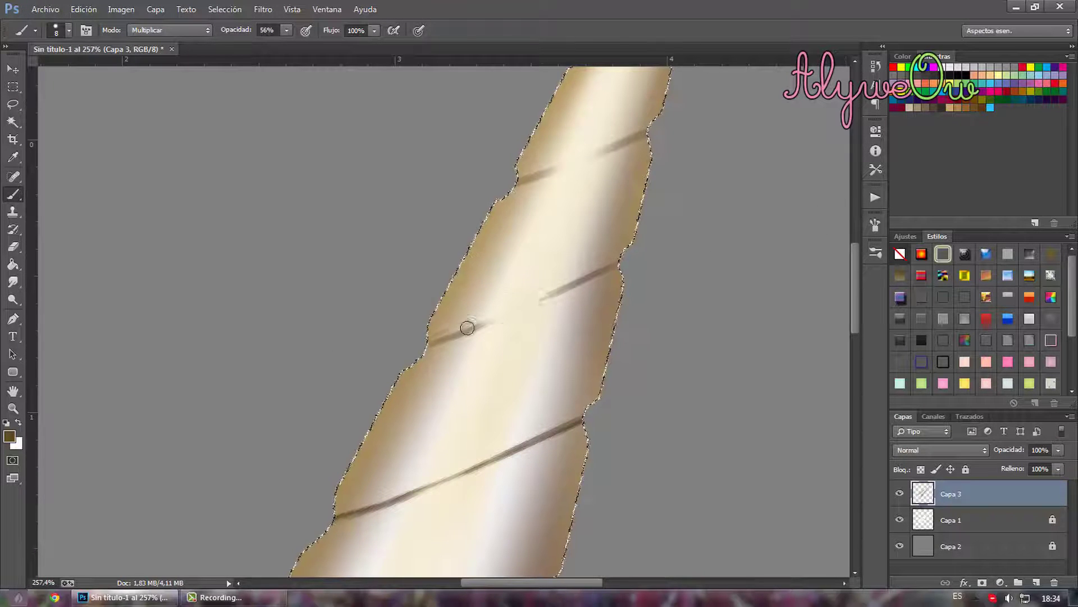
drag(428, 340, 618, 266)
drag(519, 179, 579, 162)
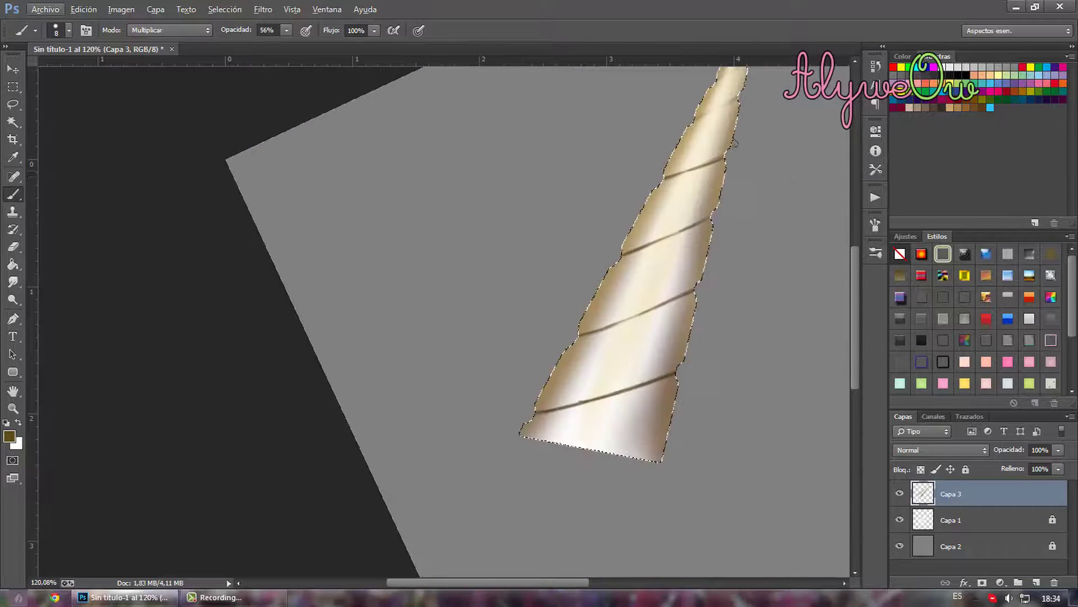
- Darken the lower, middle and tip stripes, then rotate the canvas view back toward level
scroll(696, 129, down, 2)
scroll(755, 144, up, 1)
drag(655, 308, 727, 278)
drag(696, 226, 748, 199)
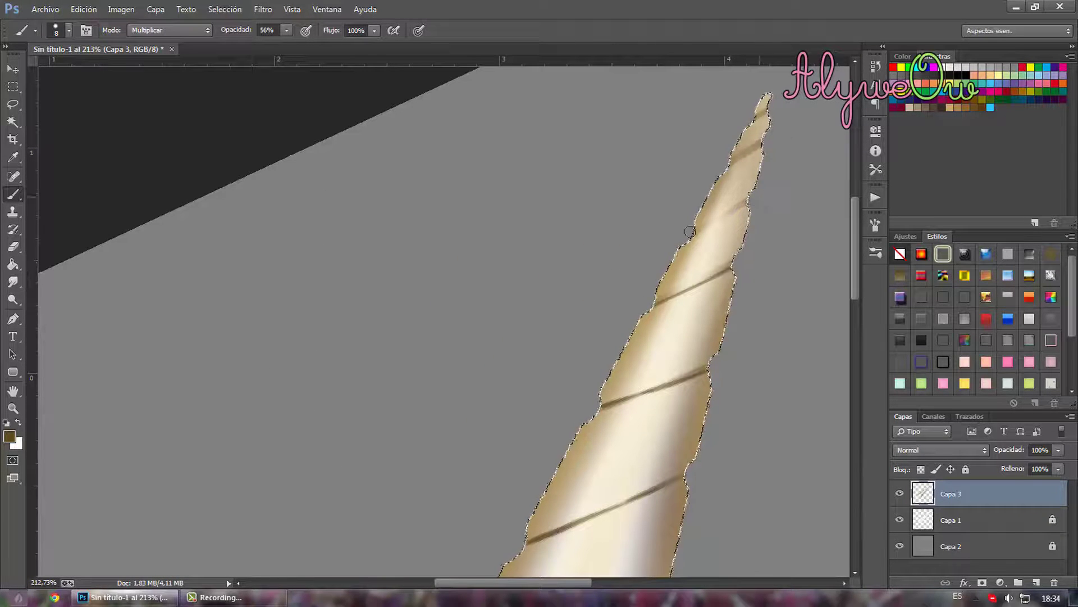
drag(730, 161, 763, 146)
scroll(646, 194, down, 6)
key(r)
drag(646, 194, 564, 359)
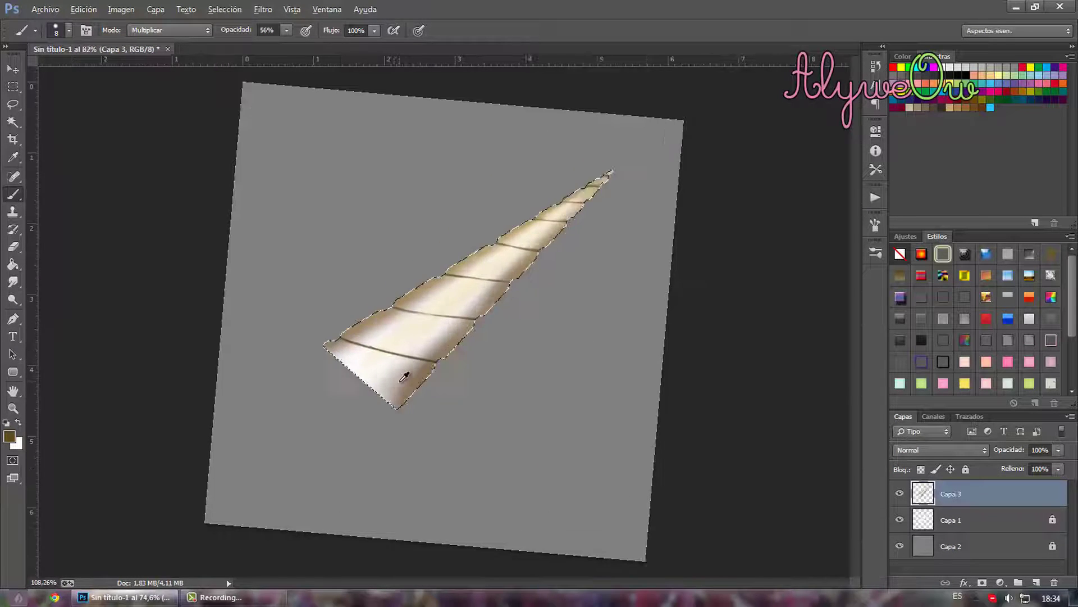
scroll(385, 294, up, 5)
- Set the brush to Normal mode with a soft round 24 px tip at 33% opacity
key(alt+Tab)
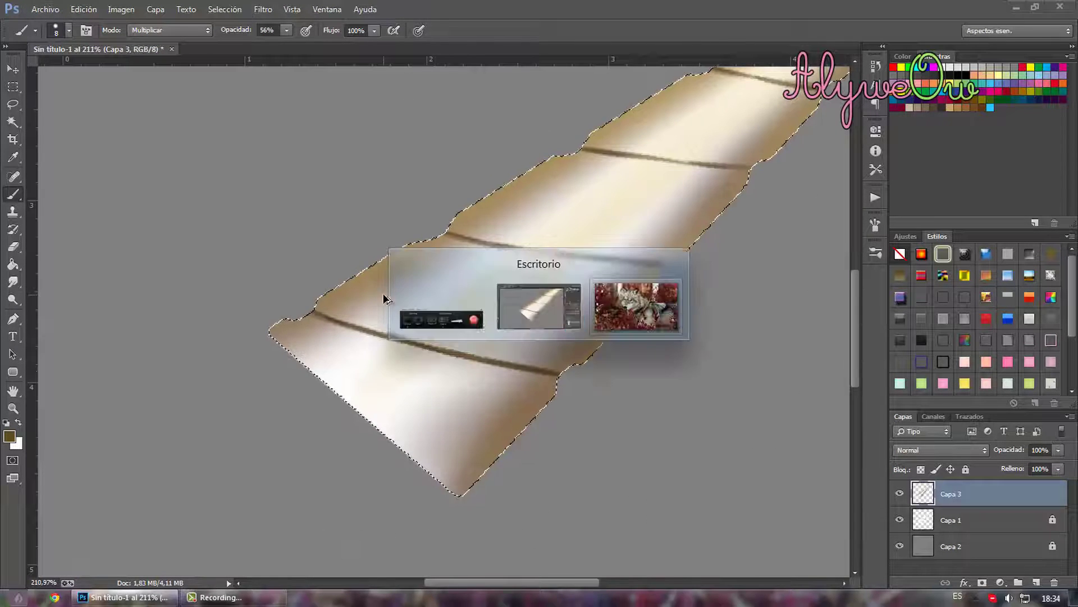
key(alt+shift+Tab)
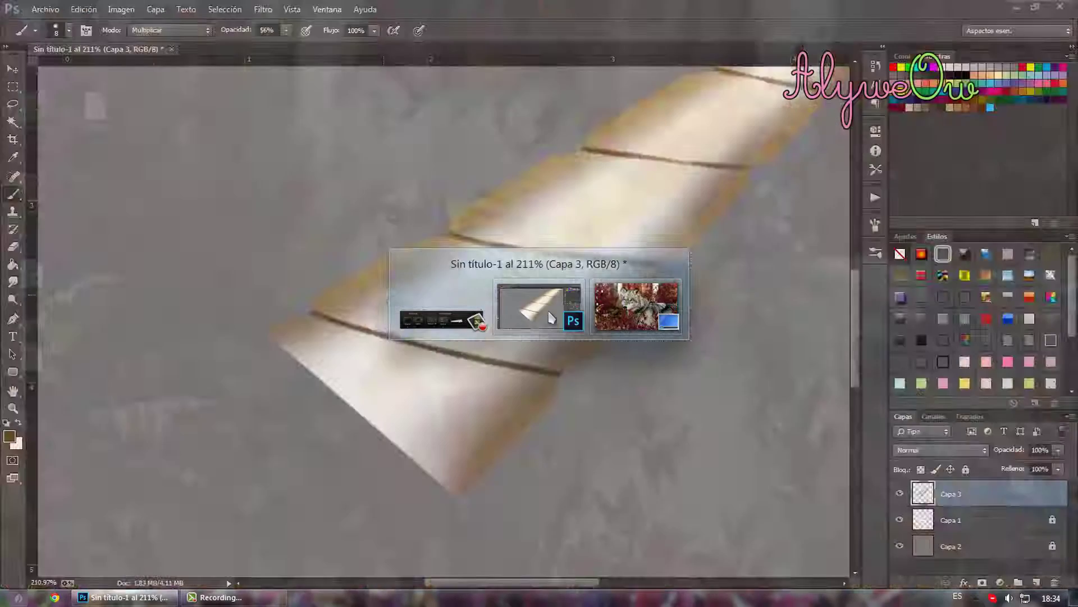
click(168, 34)
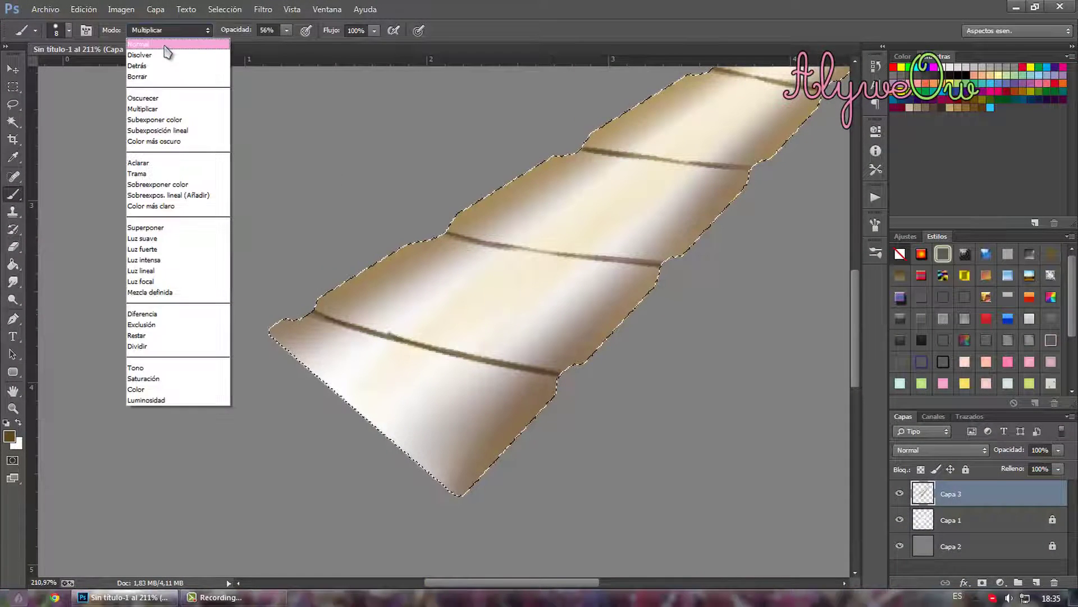
click(68, 30)
click(76, 129)
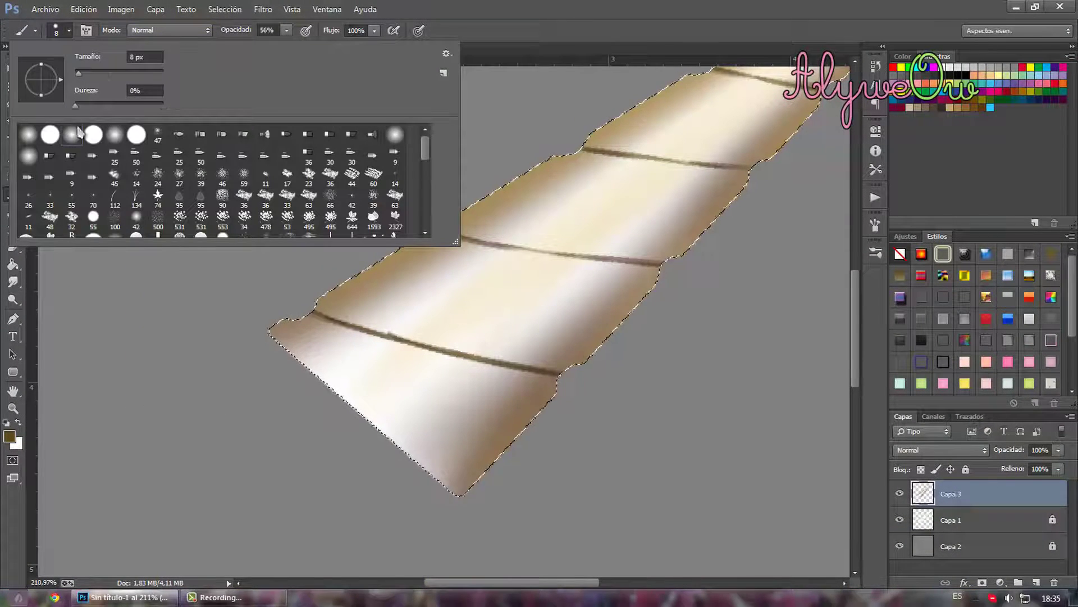
drag(88, 74, 85, 74)
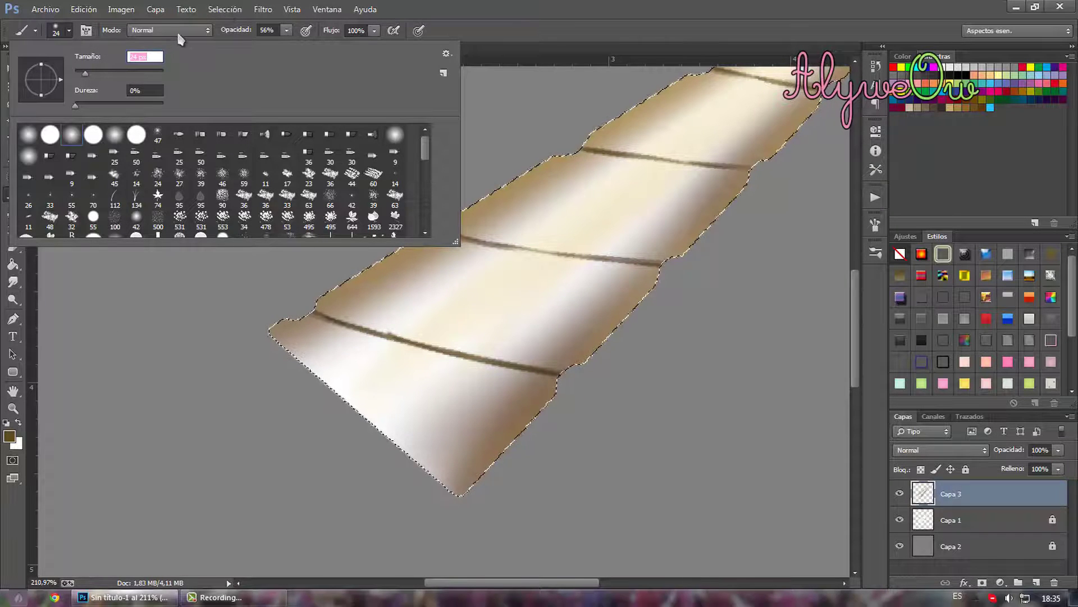
drag(235, 31, 227, 32)
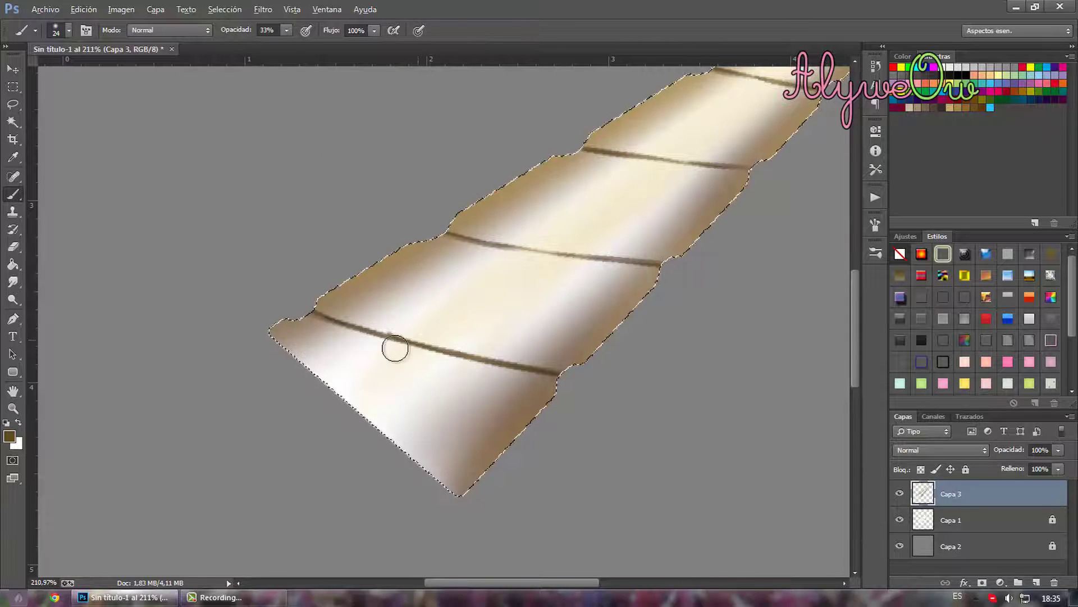
- Choose a warmer, deeper brown and darken the lowest stripe line with it
click(10, 437)
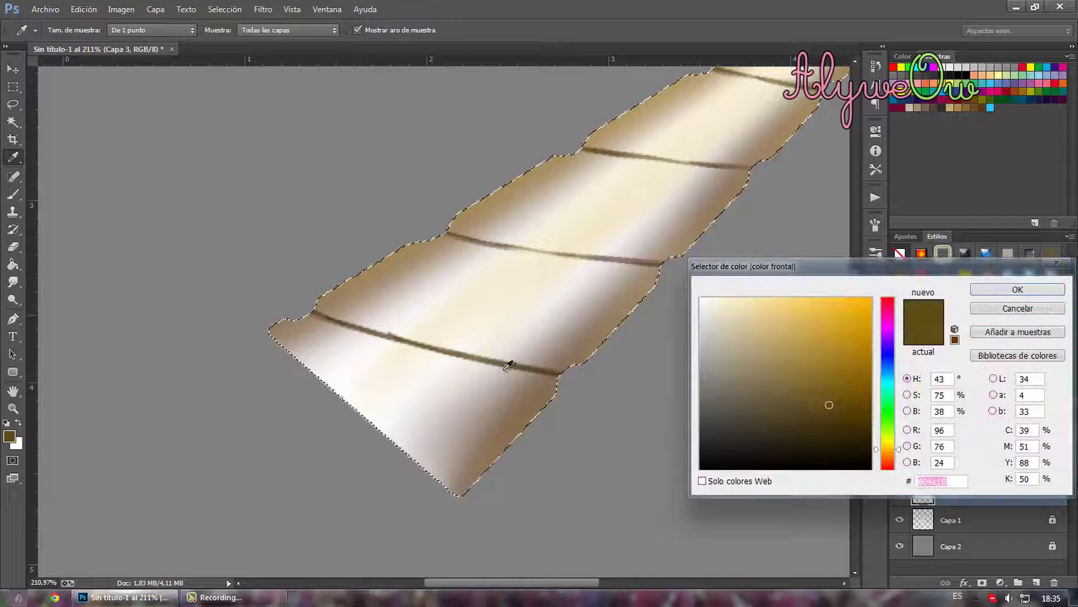
drag(791, 413, 789, 404)
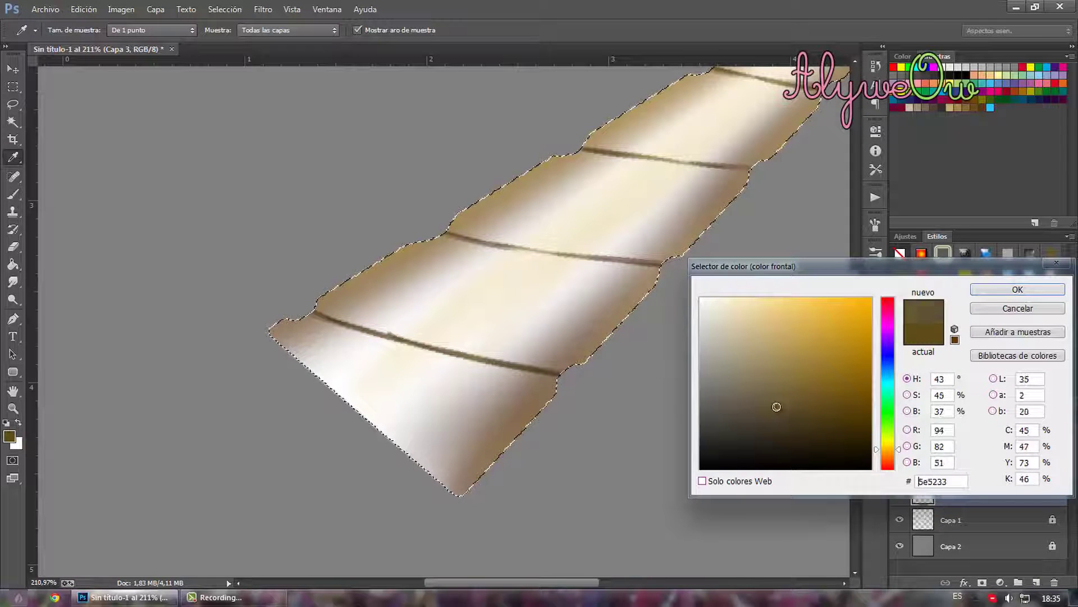
click(888, 454)
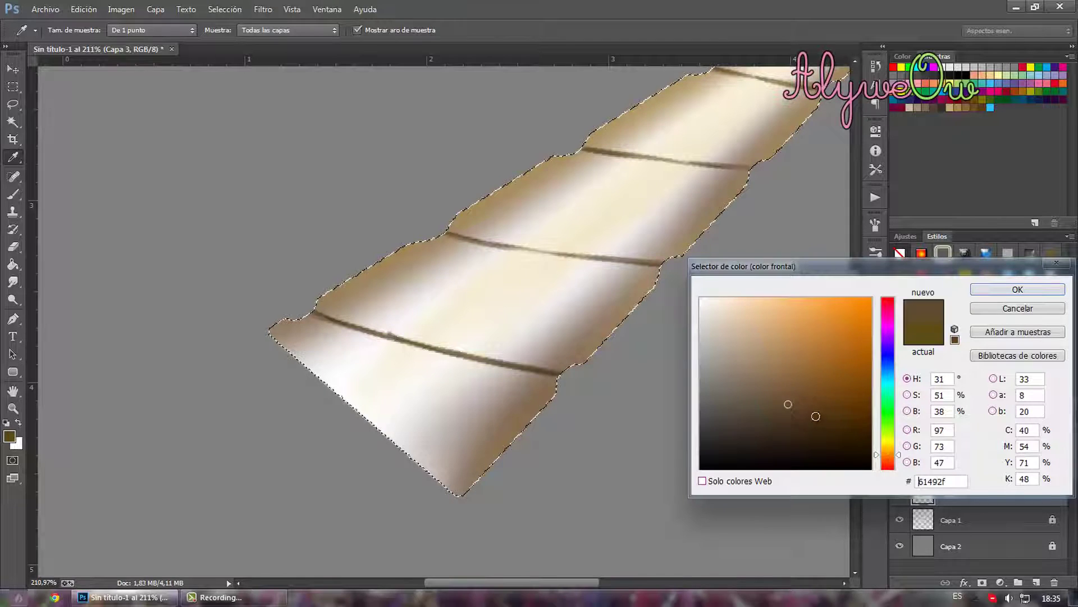
drag(816, 416, 812, 396)
click(1018, 289)
key(b)
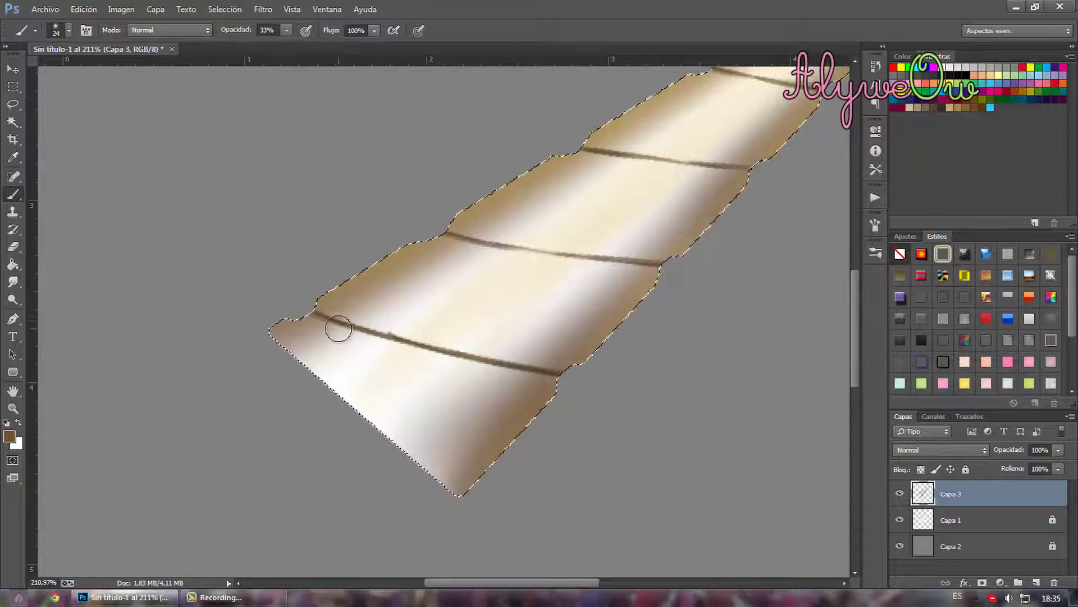
drag(402, 345, 339, 323)
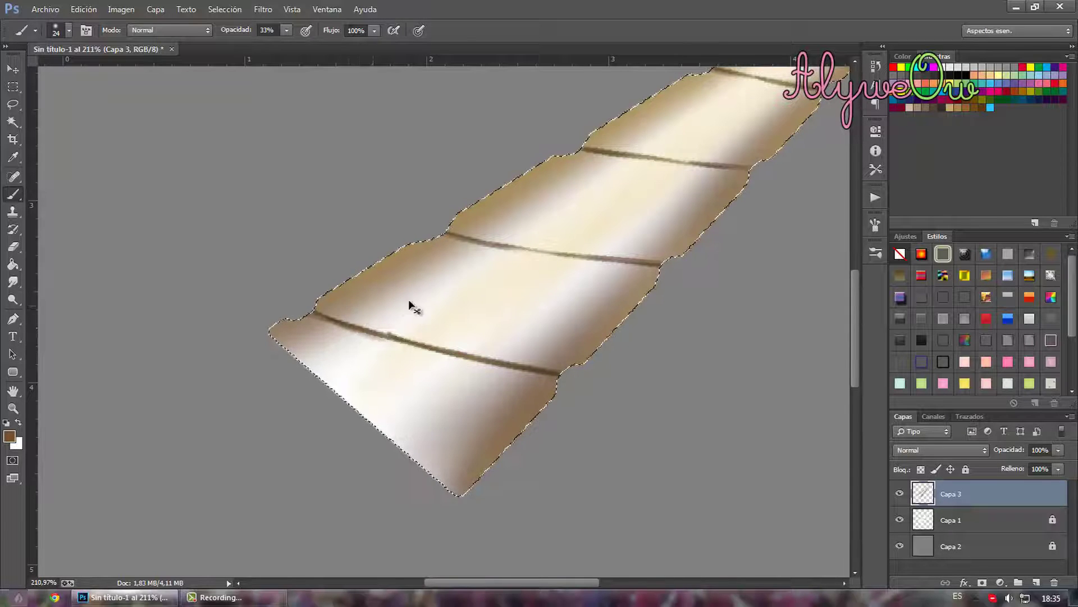
- Untick Shape Dynamics, undo a test brown stroke, and request deleting layer Capa 3
click(876, 224)
click(568, 258)
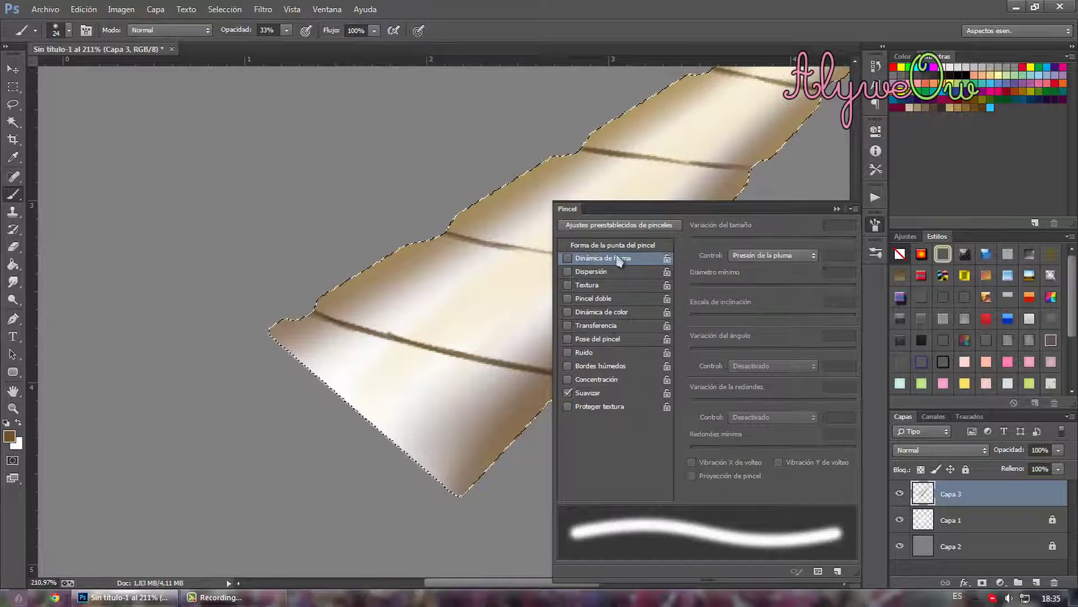
click(876, 225)
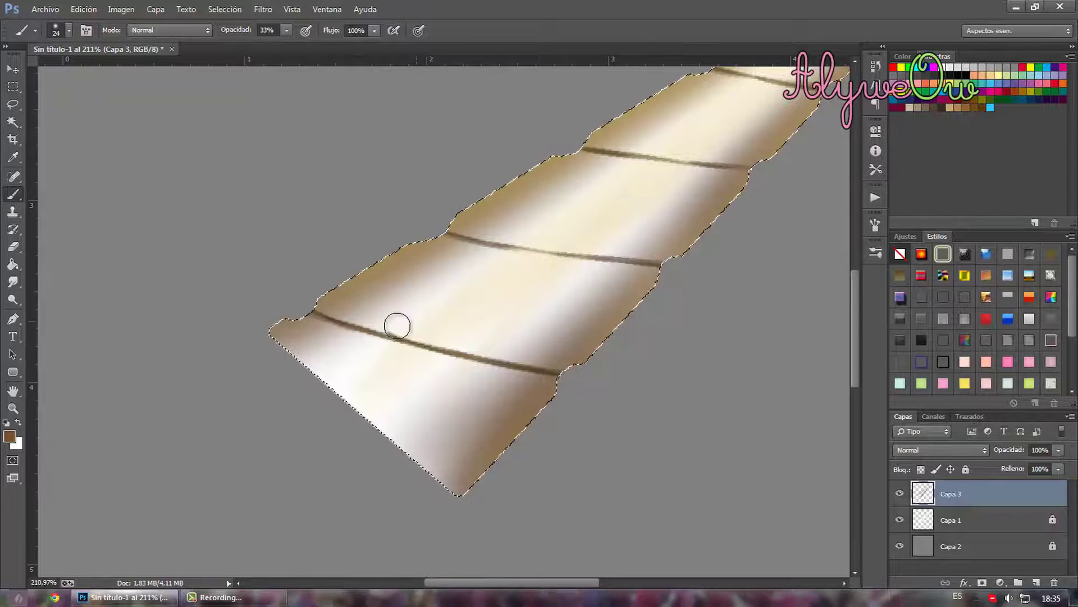
drag(321, 312, 379, 346)
key(ctrl+z)
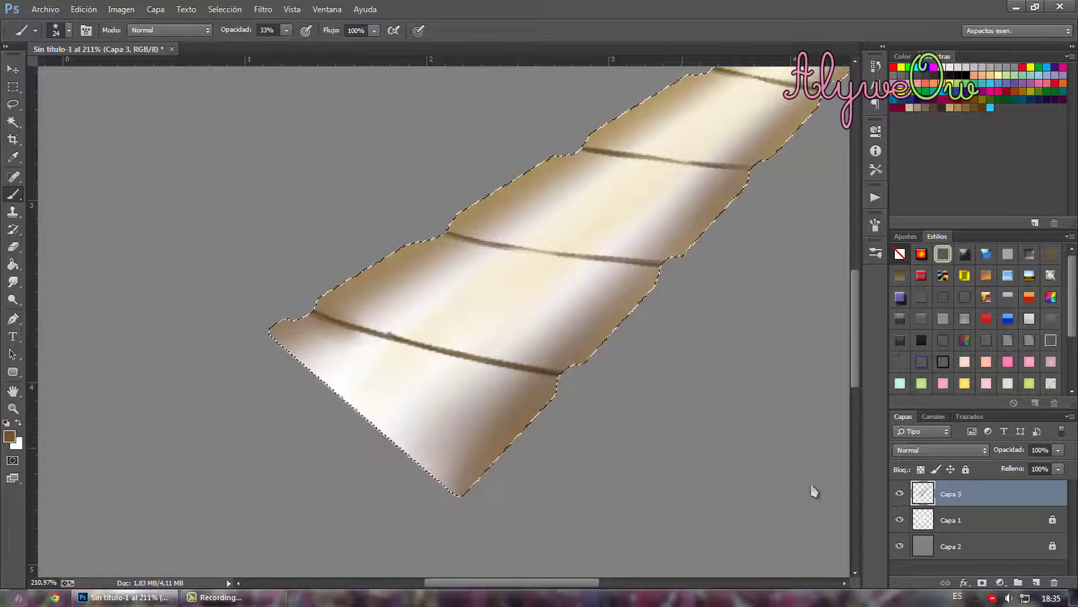
click(875, 65)
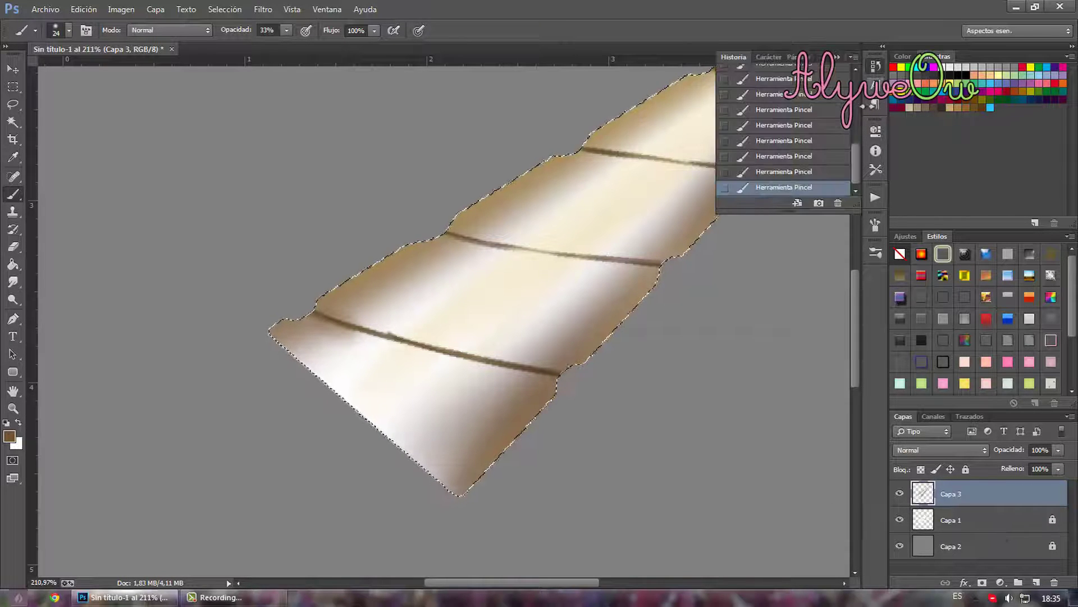
click(841, 203)
key(Escape)
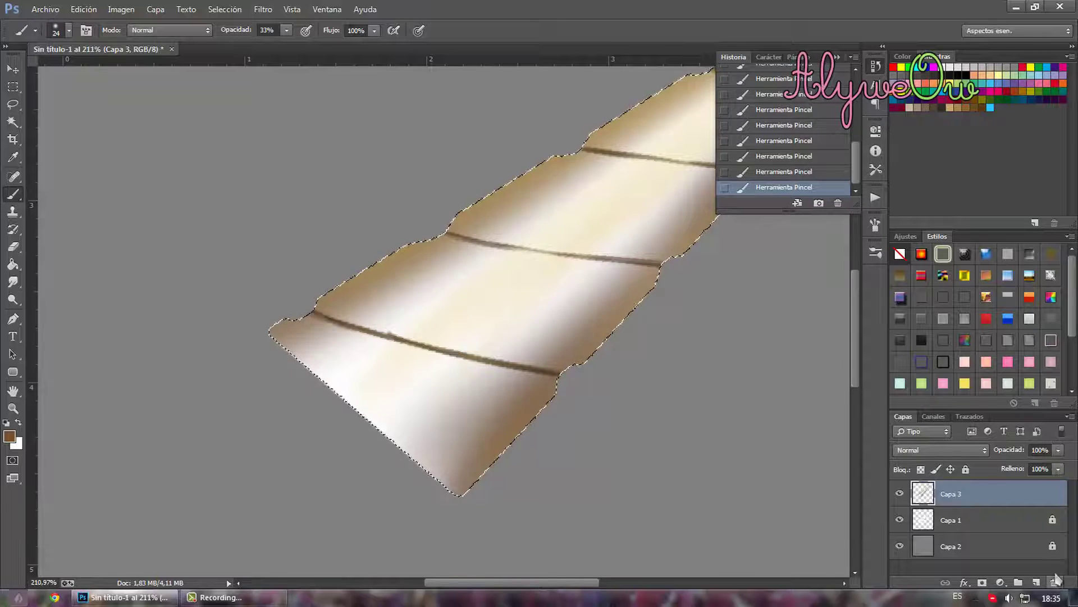
click(1054, 583)
- Keep Capa 3, add a new layer beneath it, and shade the lower stripe line
click(598, 231)
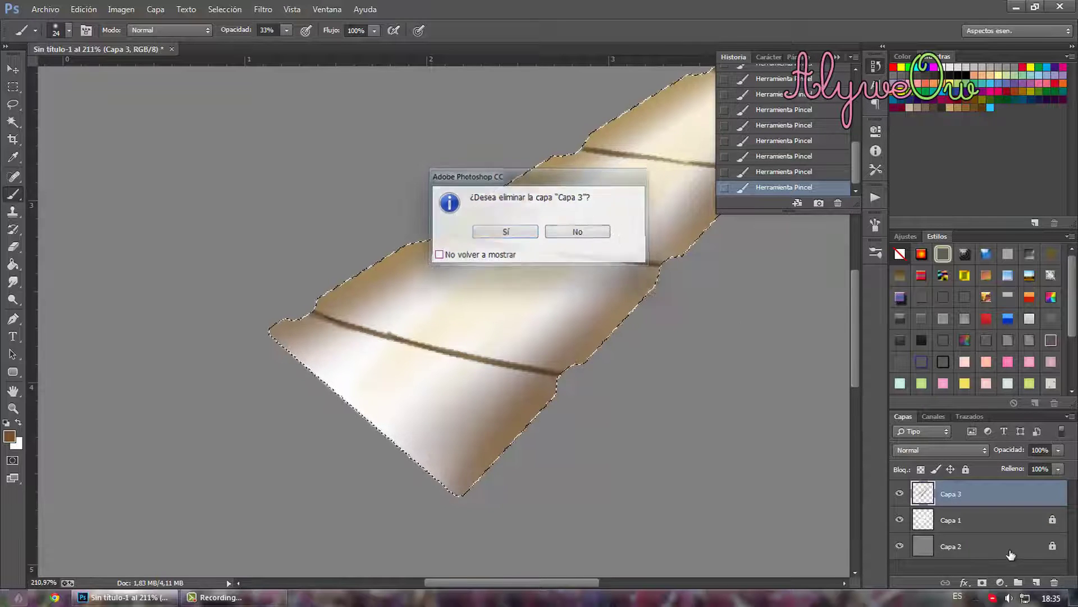
click(1035, 582)
drag(949, 494, 949, 520)
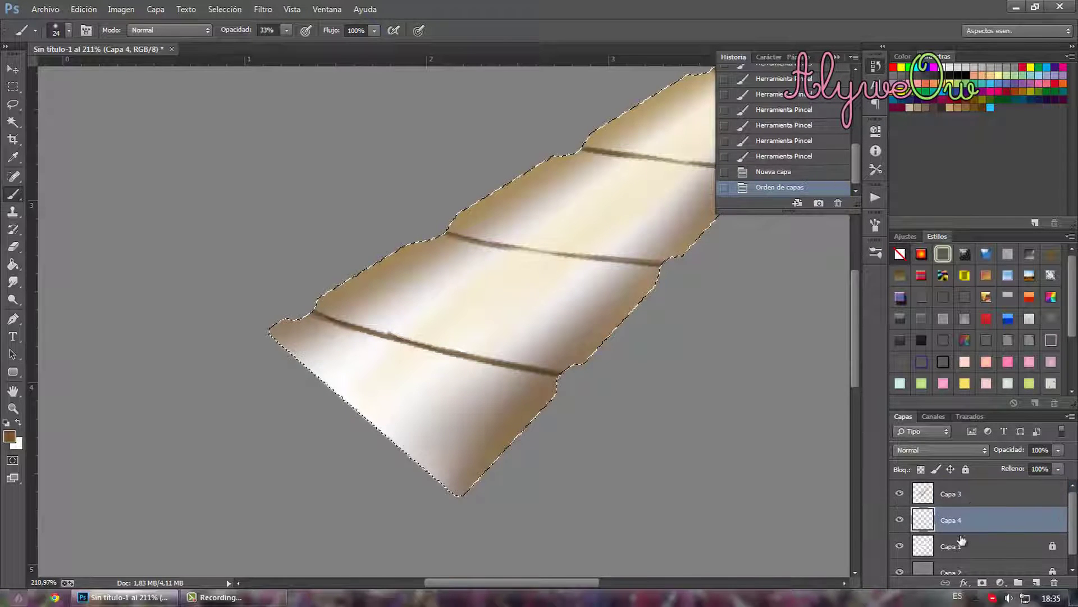
mouse_move(334, 309)
mouse_down()
mouse_move(458, 348)
mouse_move(397, 341)
mouse_move(565, 372)
mouse_up()
key(ctrl+z)
drag(397, 339, 562, 373)
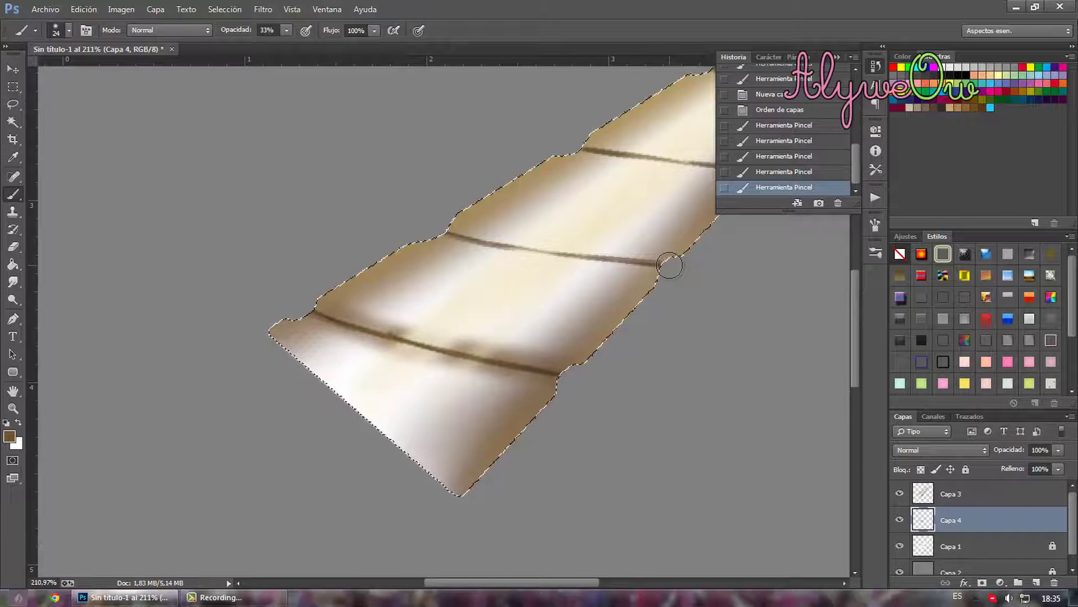
- Darken the middle and upper stripe lines on the new layer and close the history list
drag(668, 265, 573, 185)
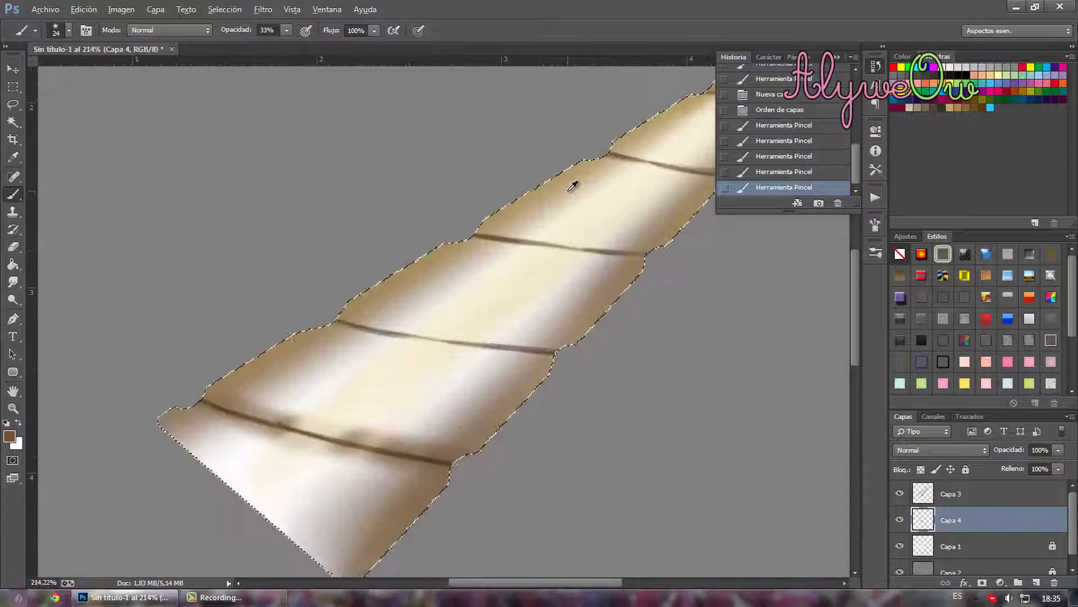
drag(356, 321, 549, 354)
drag(444, 344, 556, 351)
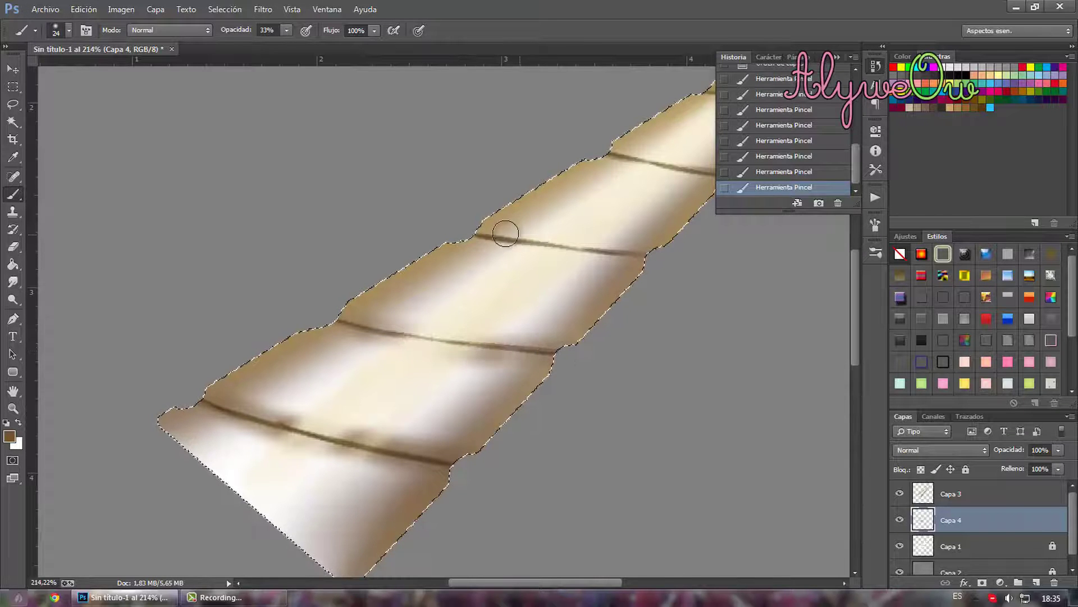
drag(506, 233, 657, 276)
drag(513, 243, 646, 270)
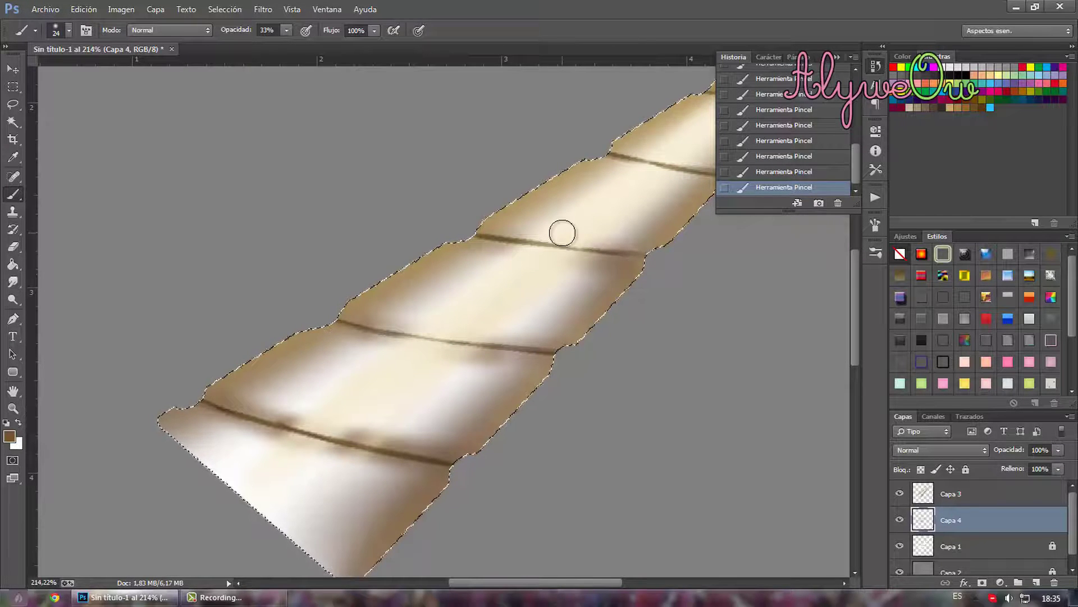
scroll(626, 193, down, 3)
scroll(560, 373, down, 2)
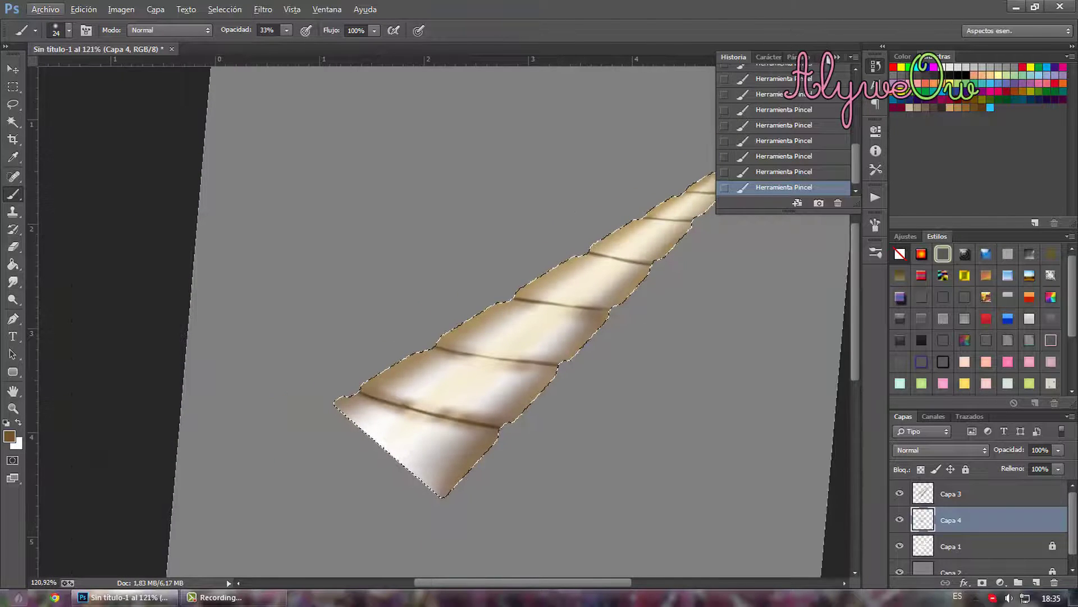
click(836, 56)
scroll(705, 272, up, 2)
scroll(725, 183, up, 2)
scroll(649, 180, up, 1)
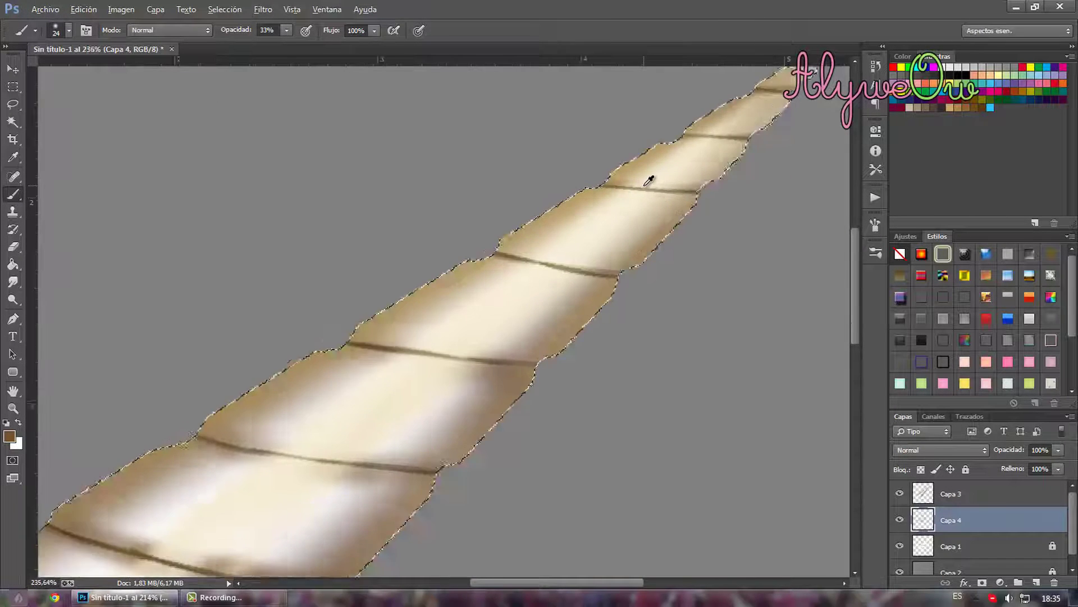
scroll(649, 180, up, 1)
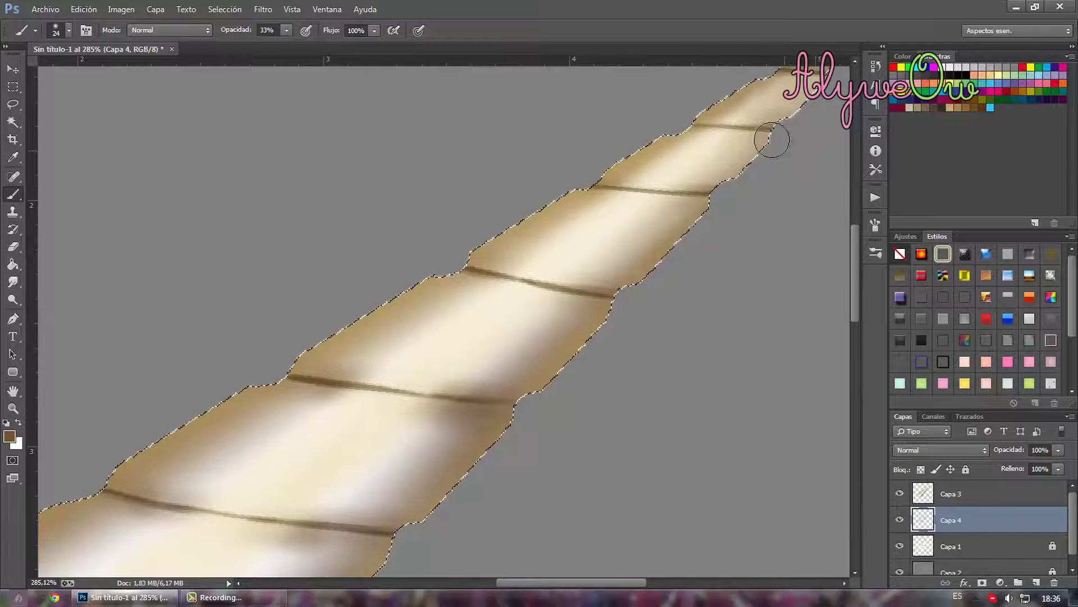
scroll(768, 274, down, 3)
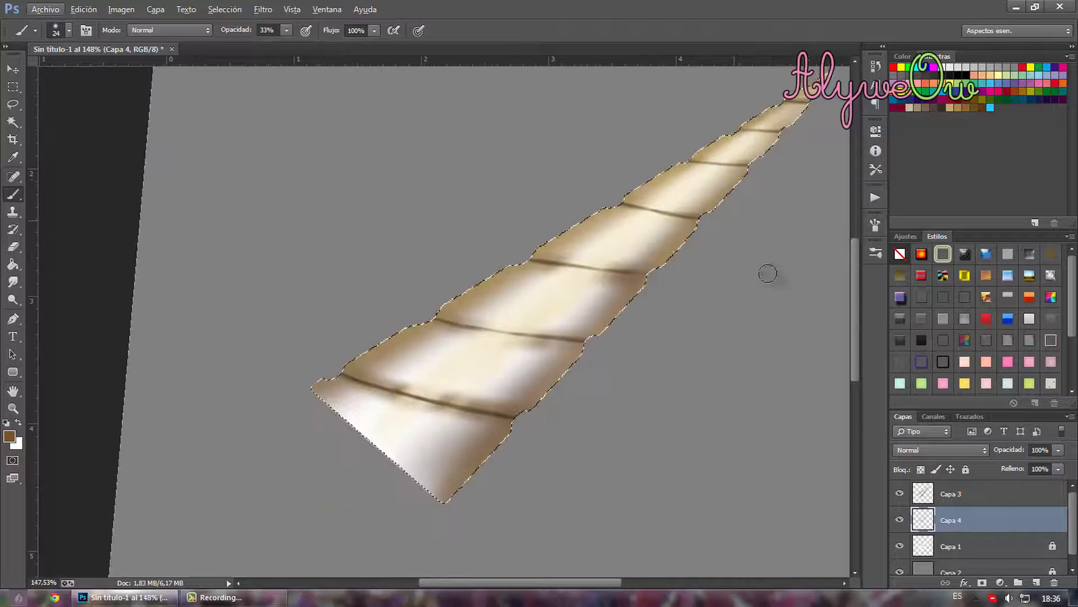
scroll(745, 183, down, 2)
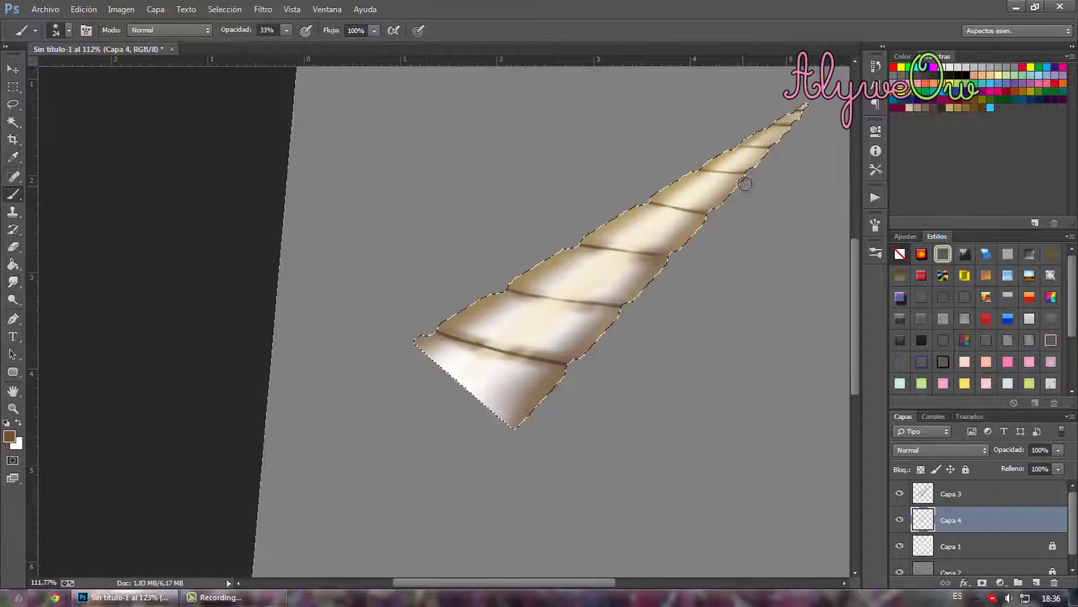
scroll(782, 149, up, 4)
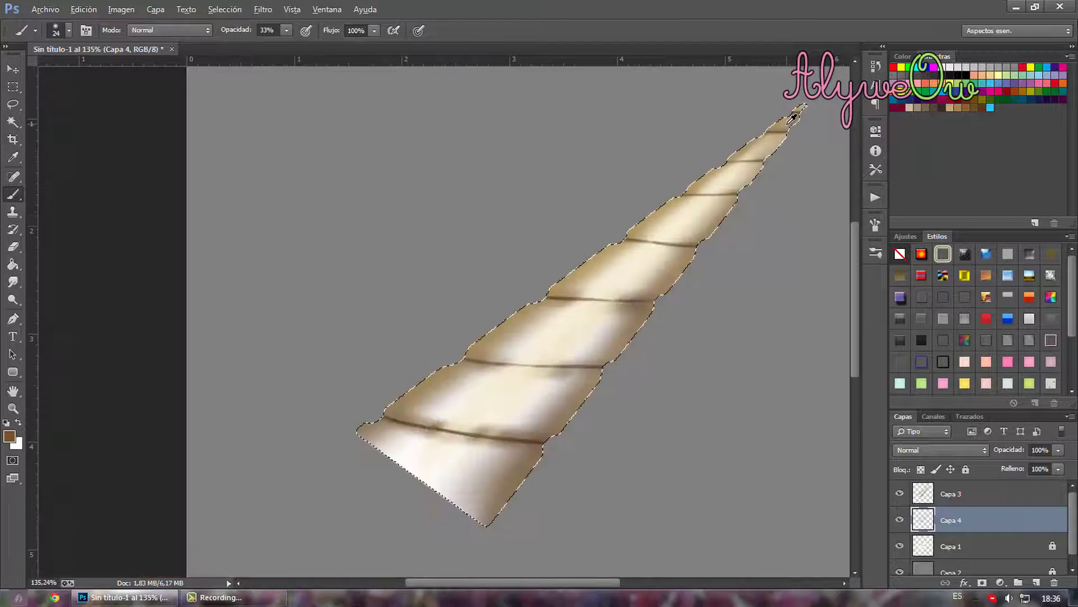
- Switch to the Eraser and set its opacity to 36%
scroll(789, 127, down, 4)
scroll(625, 326, up, 2)
key(e)
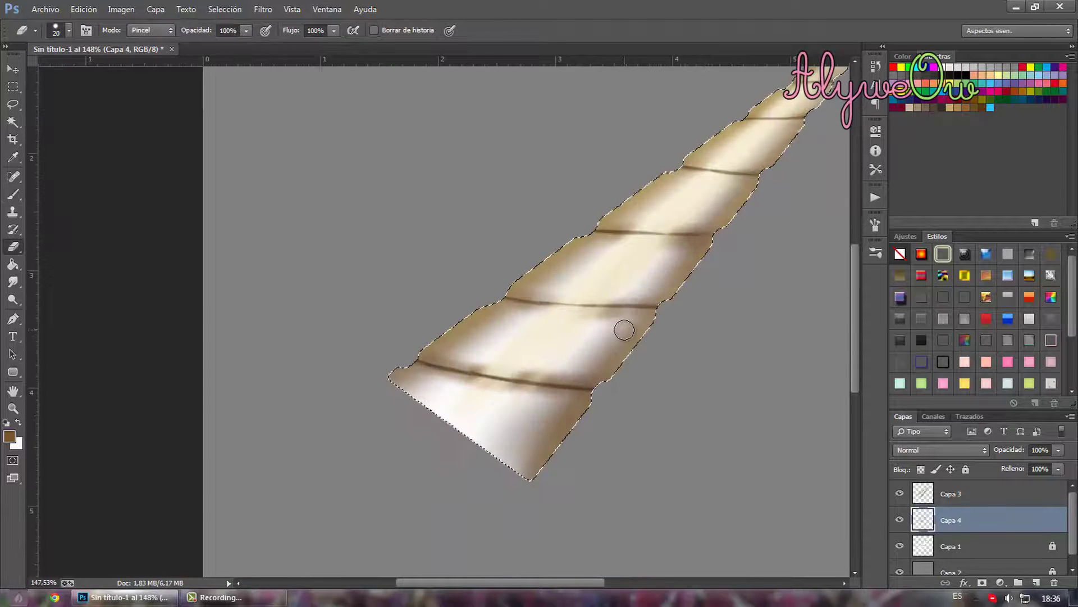
key(s)
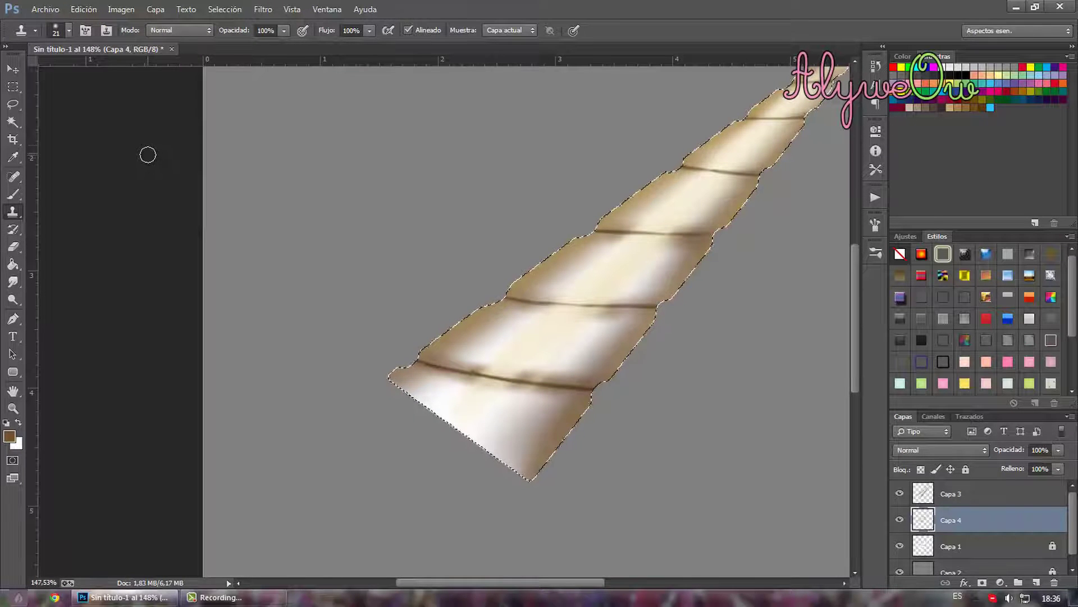
key(e)
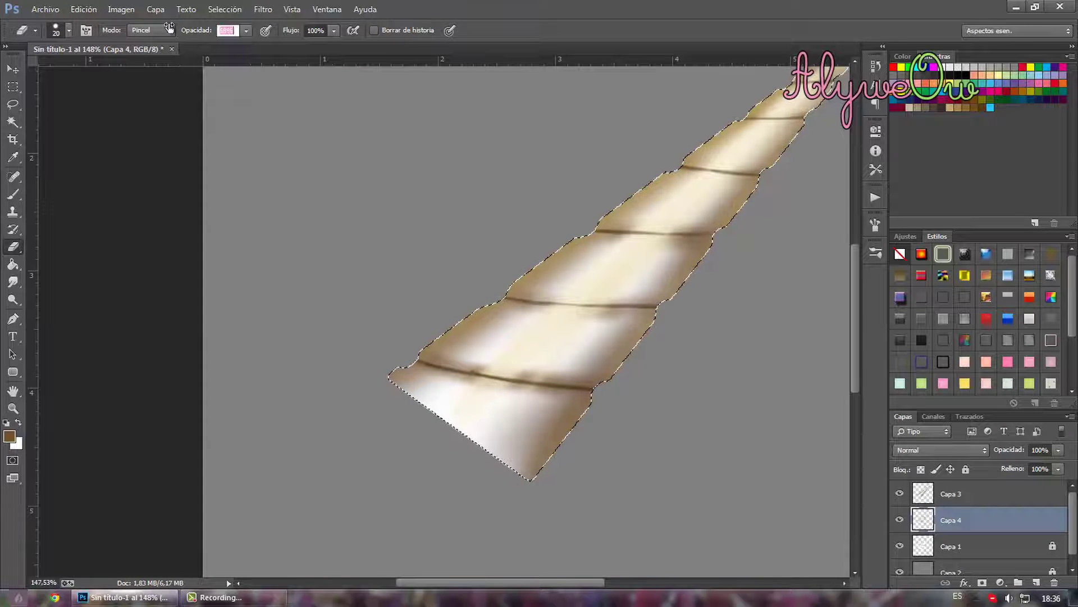
text(36)
key(Return)
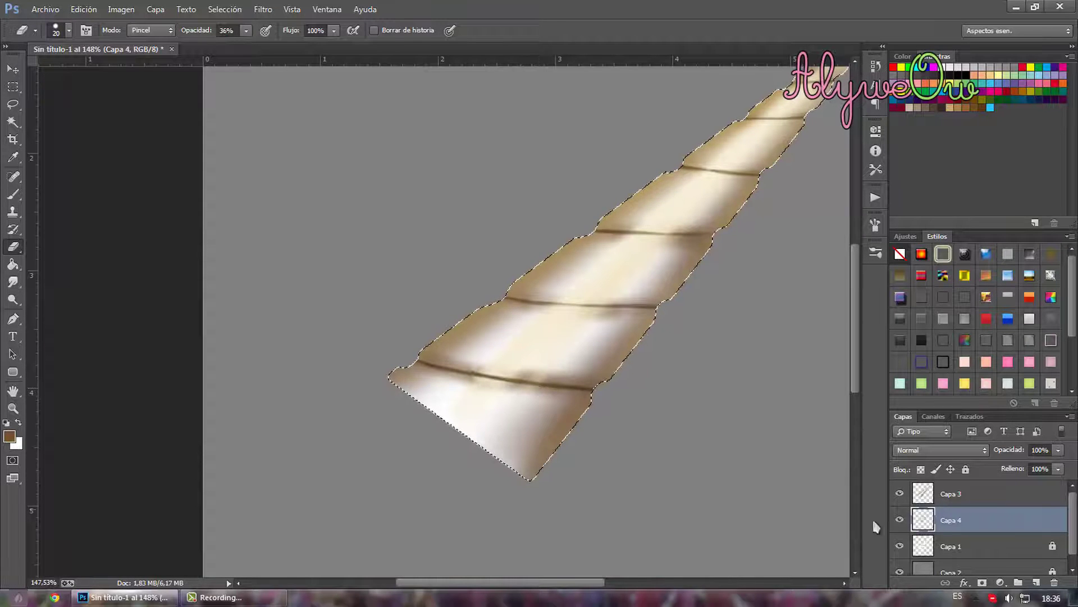
- Delete unwanted eraser steps from the History panel, retrying one stripe-softening stroke
click(875, 66)
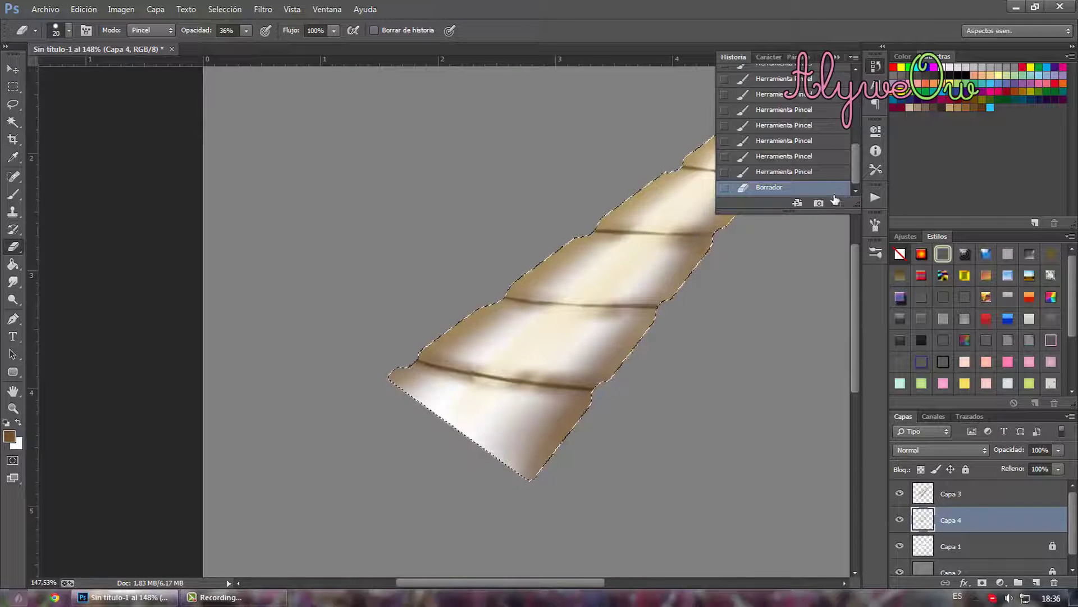
click(839, 203)
click(491, 228)
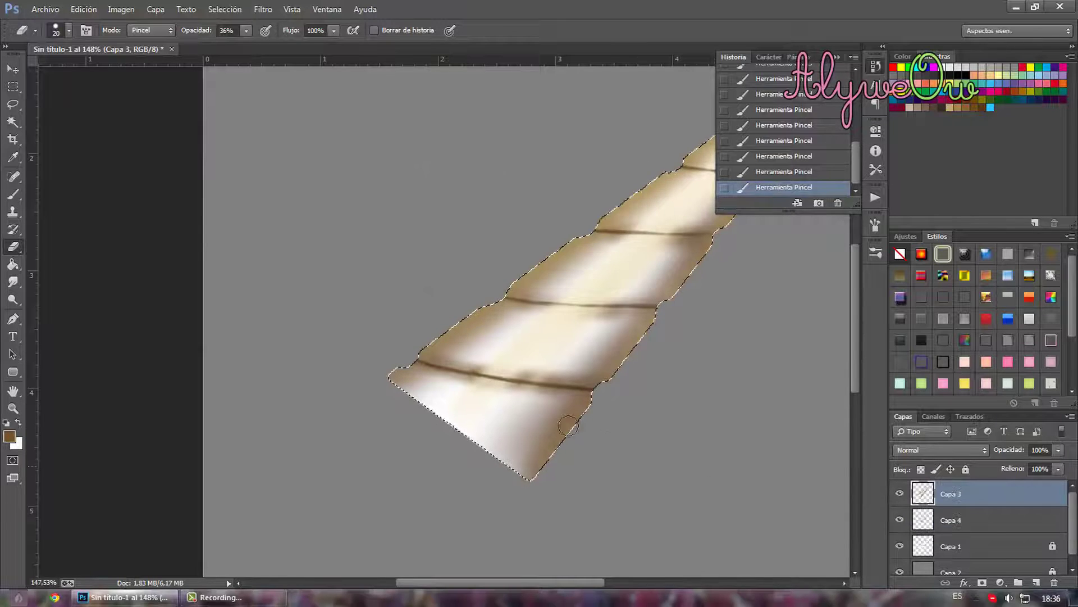
drag(478, 382, 492, 378)
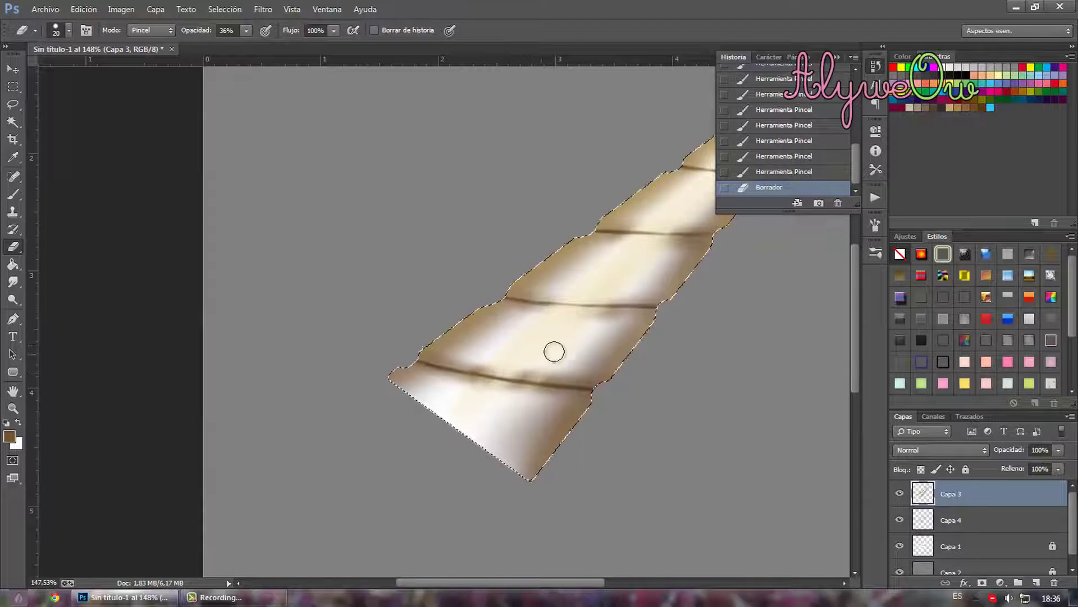
click(838, 203)
click(494, 229)
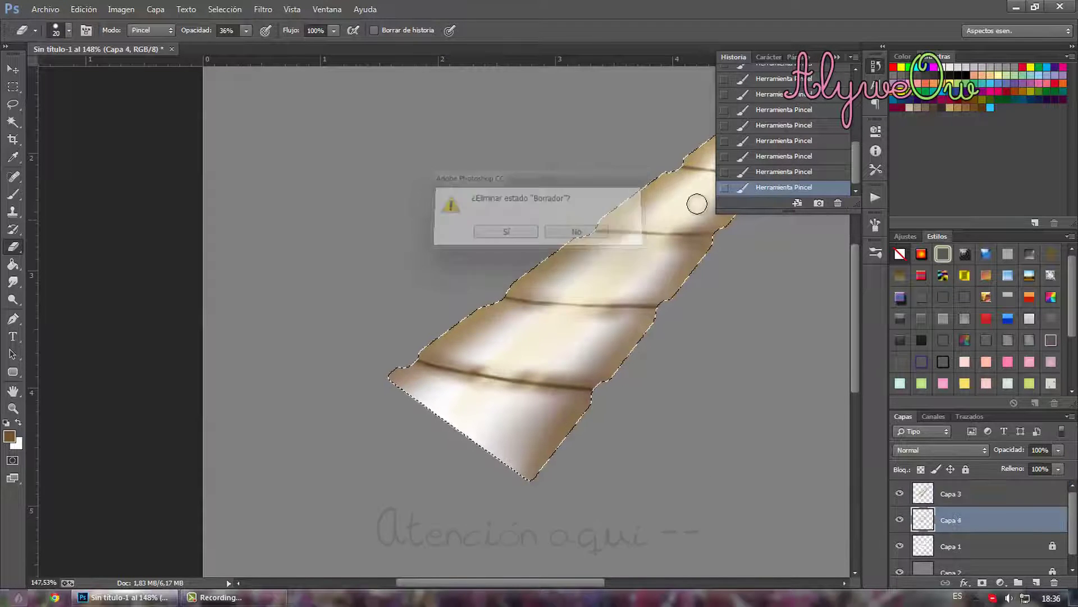
- Lower the eraser flow to 26% and faintly erase the lower and middle stripe lines
drag(745, 523, 870, 520)
drag(827, 488, 845, 495)
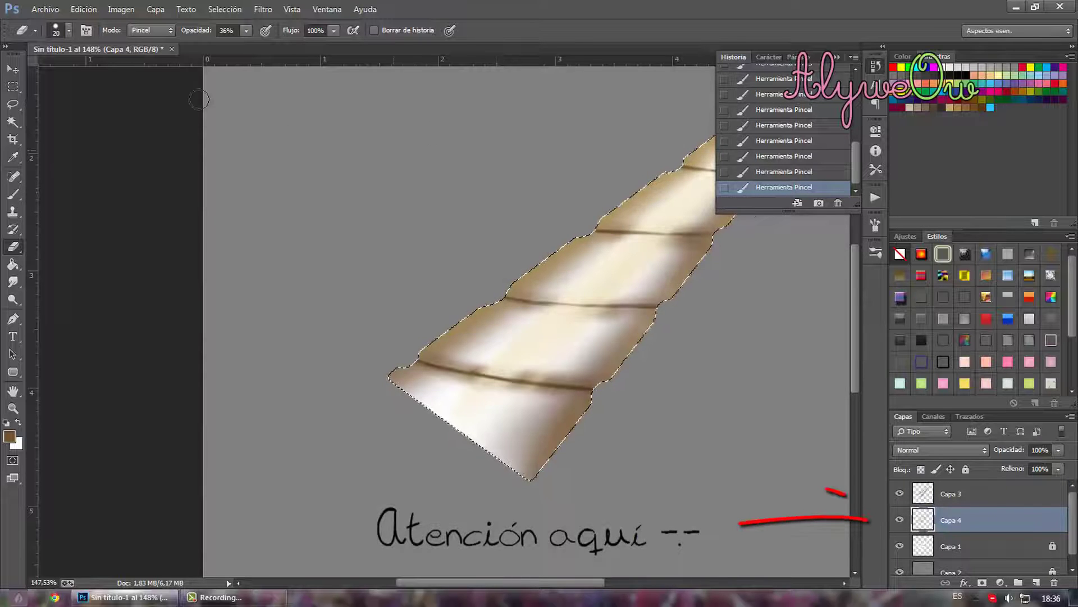
click(69, 32)
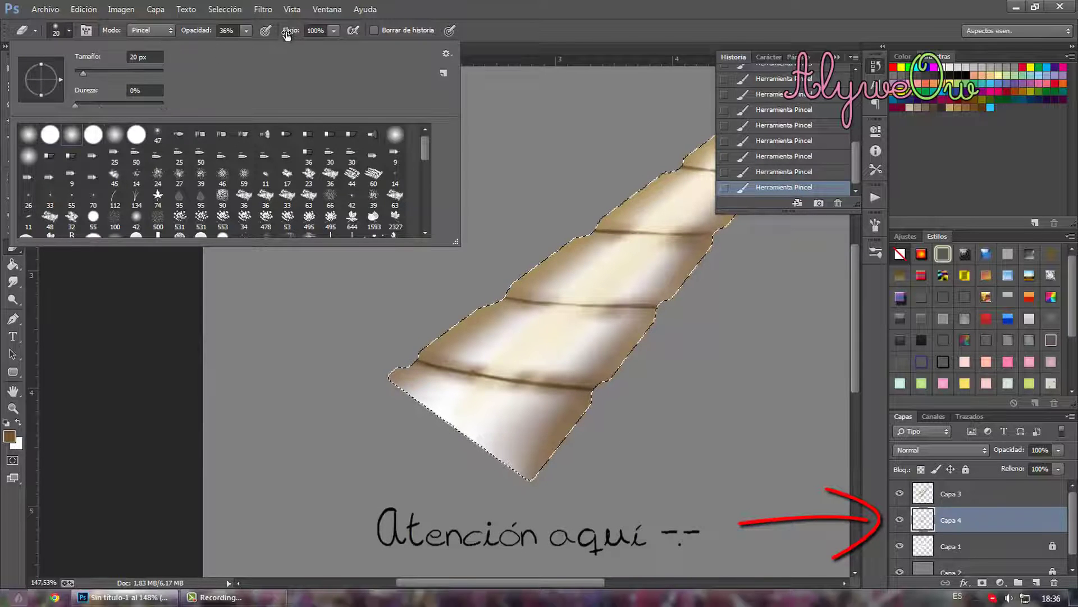
drag(286, 35, 291, 34)
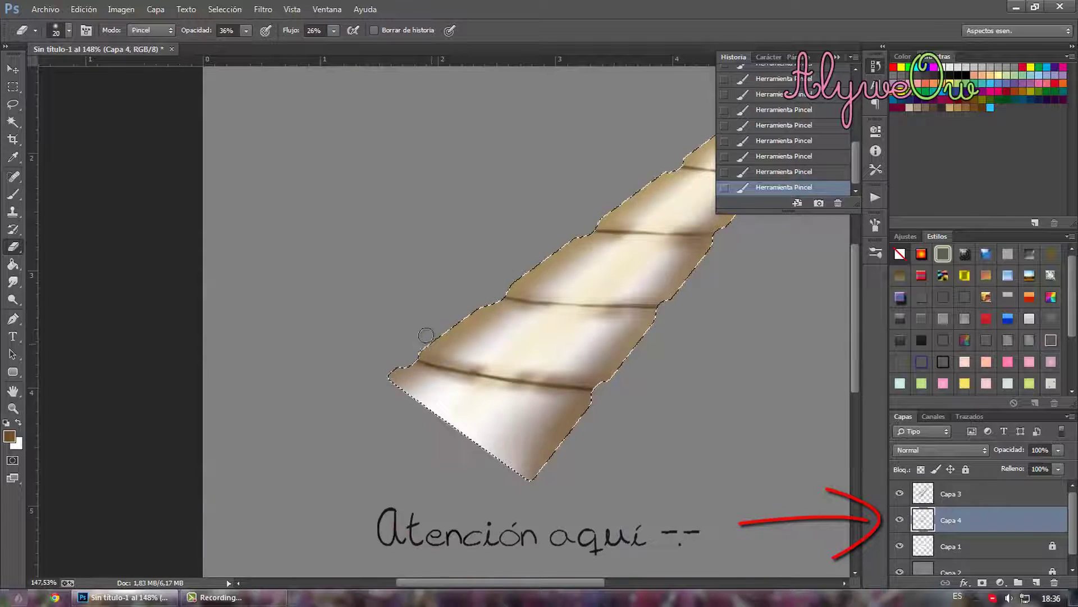
drag(474, 376, 562, 392)
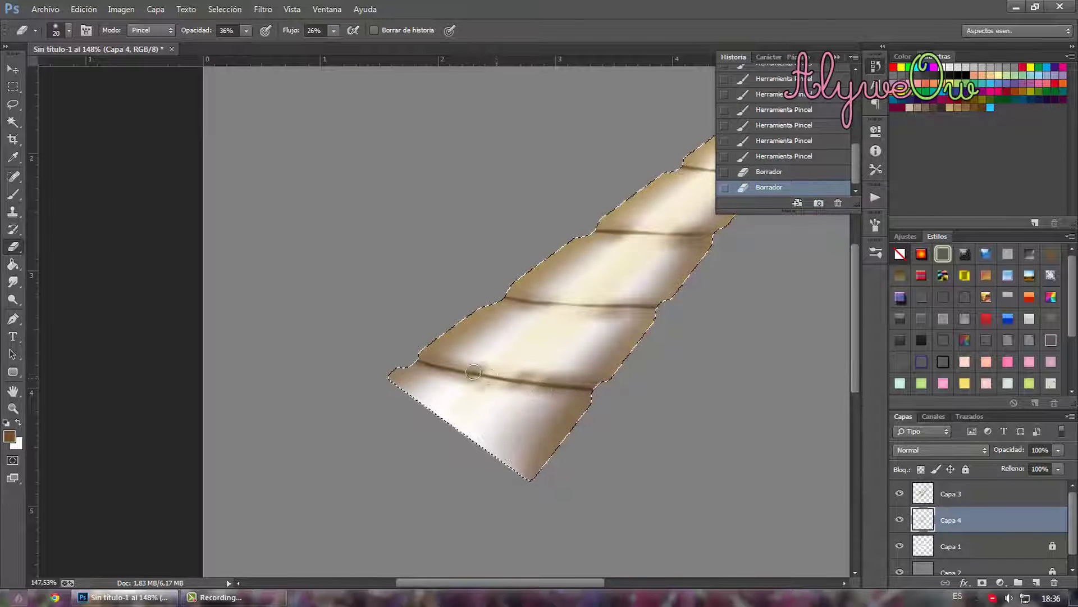
mouse_move(584, 335)
mouse_down()
mouse_move(580, 309)
mouse_move(571, 311)
mouse_move(592, 306)
mouse_up()
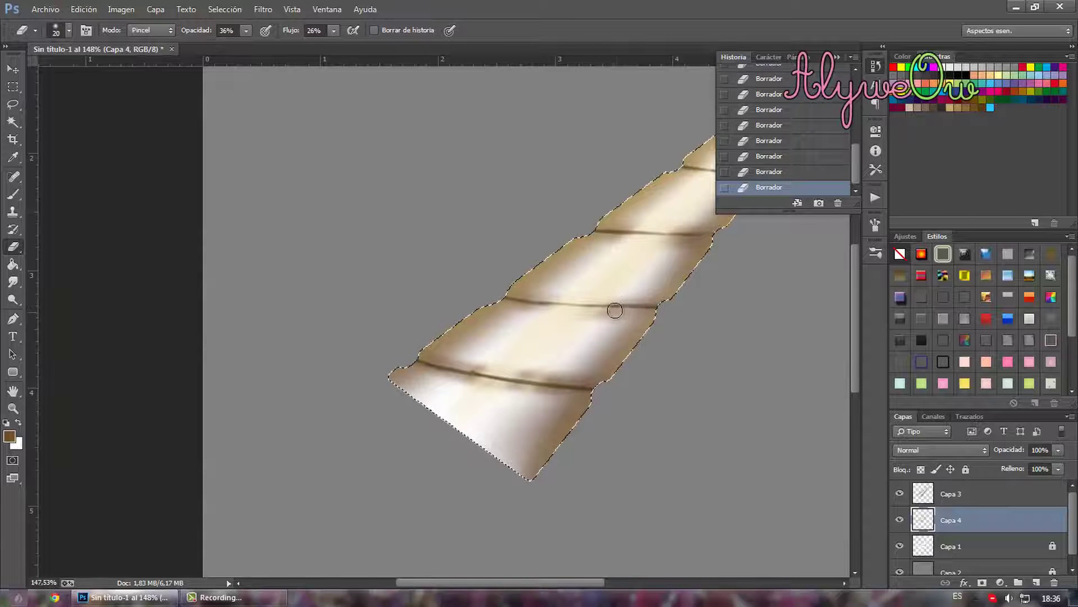
- Revert to an earlier eraser state, then lightly fade the lower, middle and upper stripes on Capa 3
drag(856, 164, 856, 143)
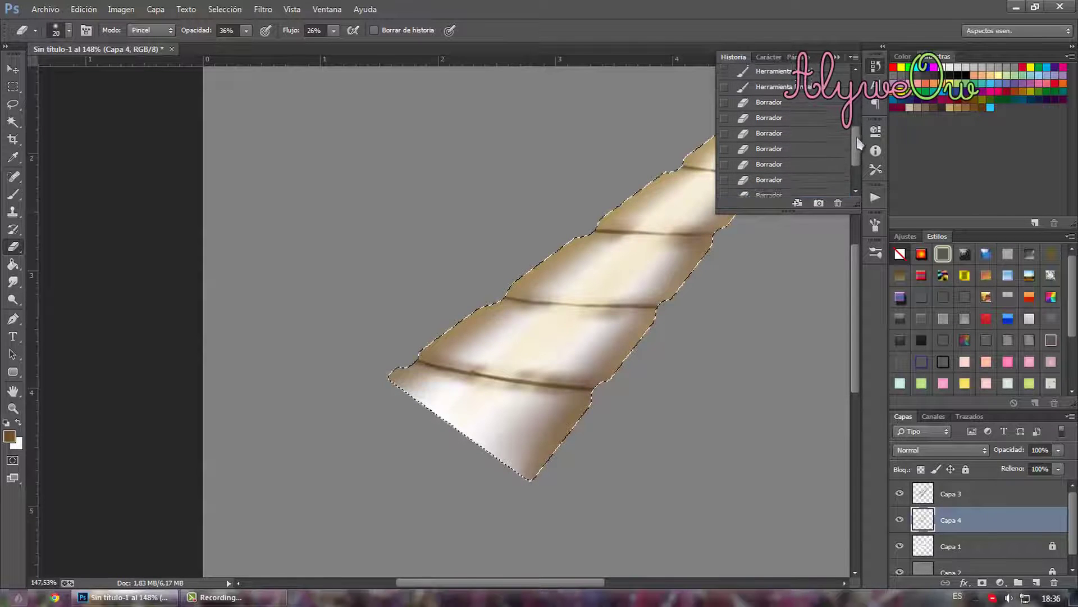
click(769, 111)
click(838, 203)
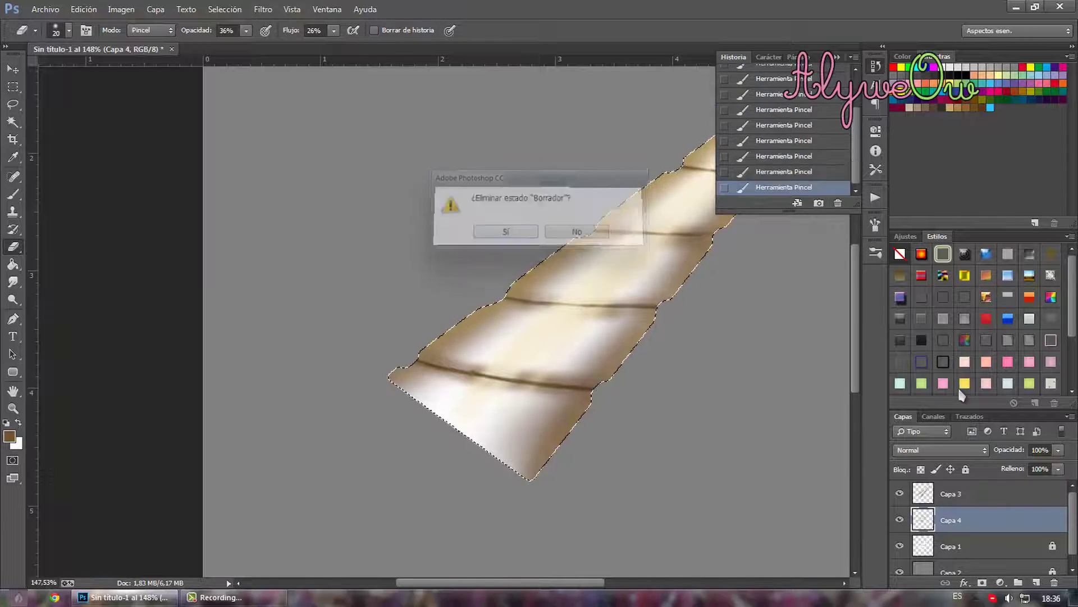
click(509, 227)
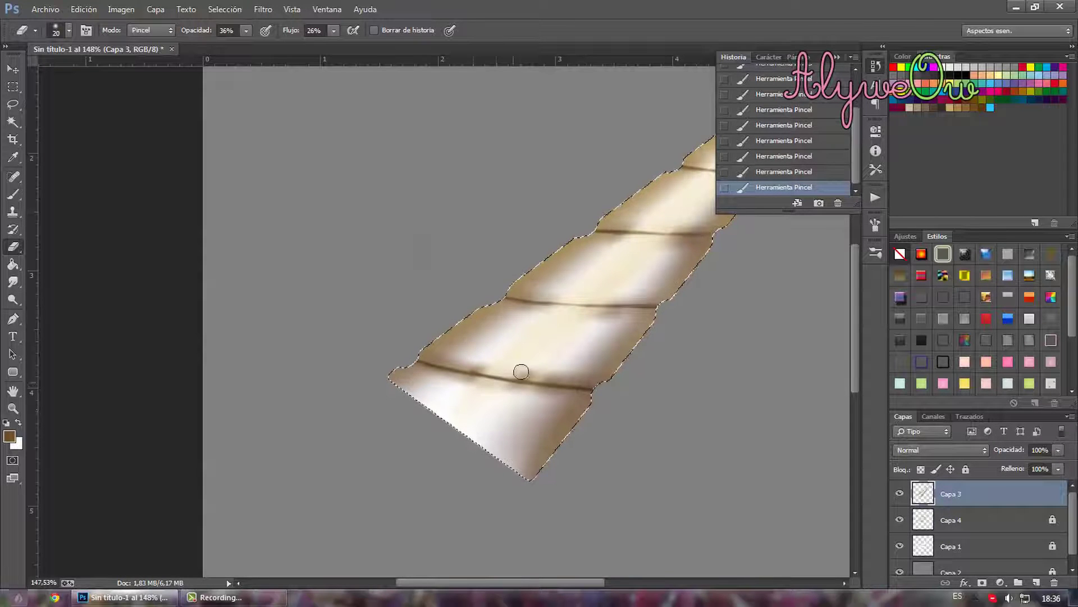
drag(510, 380, 503, 377)
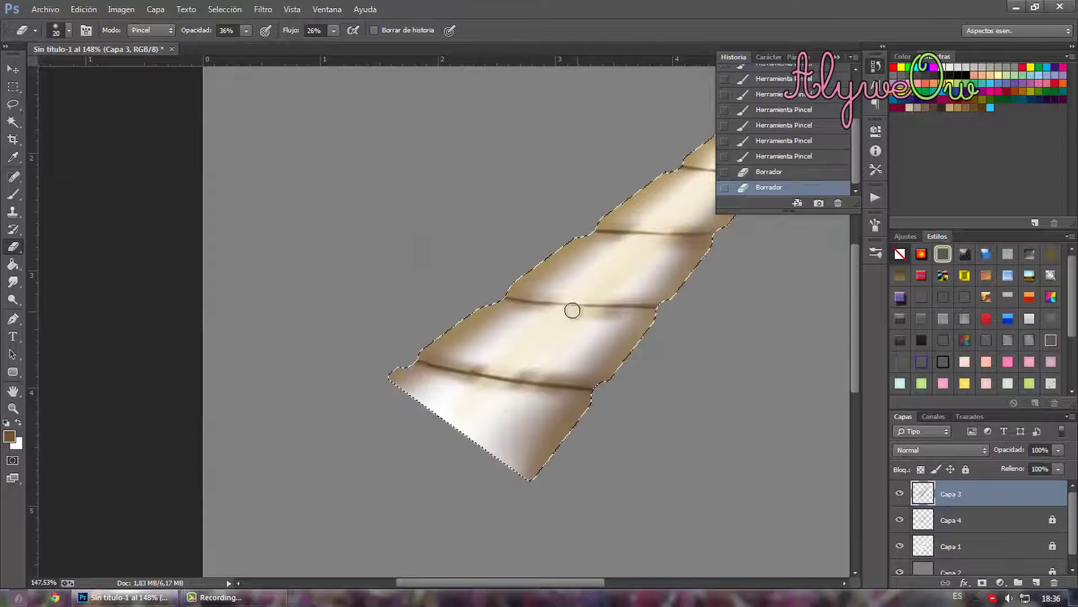
mouse_move(610, 305)
mouse_down()
mouse_move(554, 304)
mouse_move(594, 310)
mouse_up()
drag(594, 310, 528, 297)
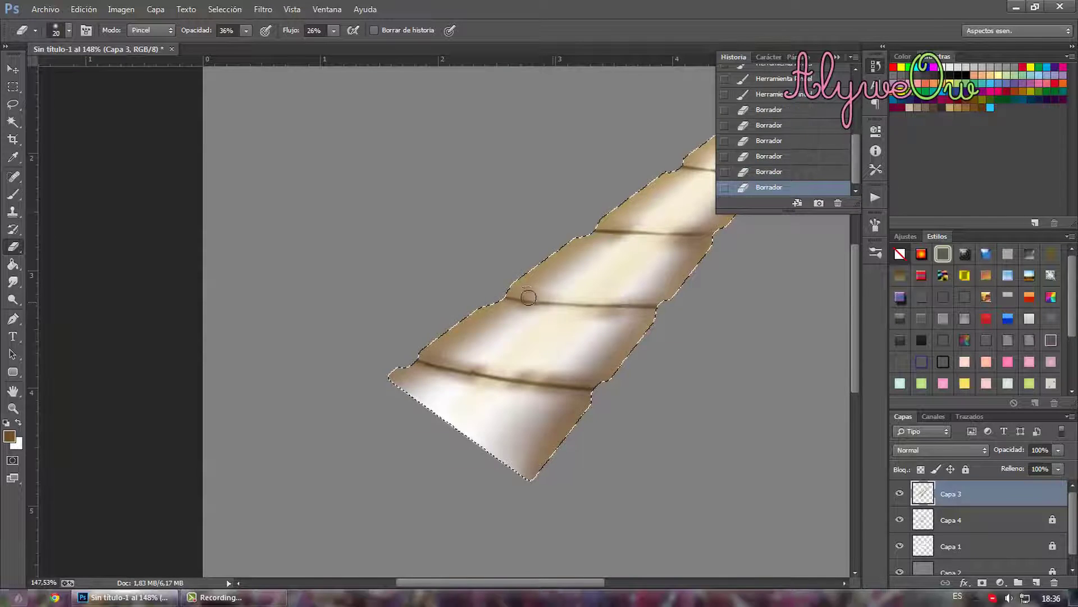
drag(487, 376, 508, 382)
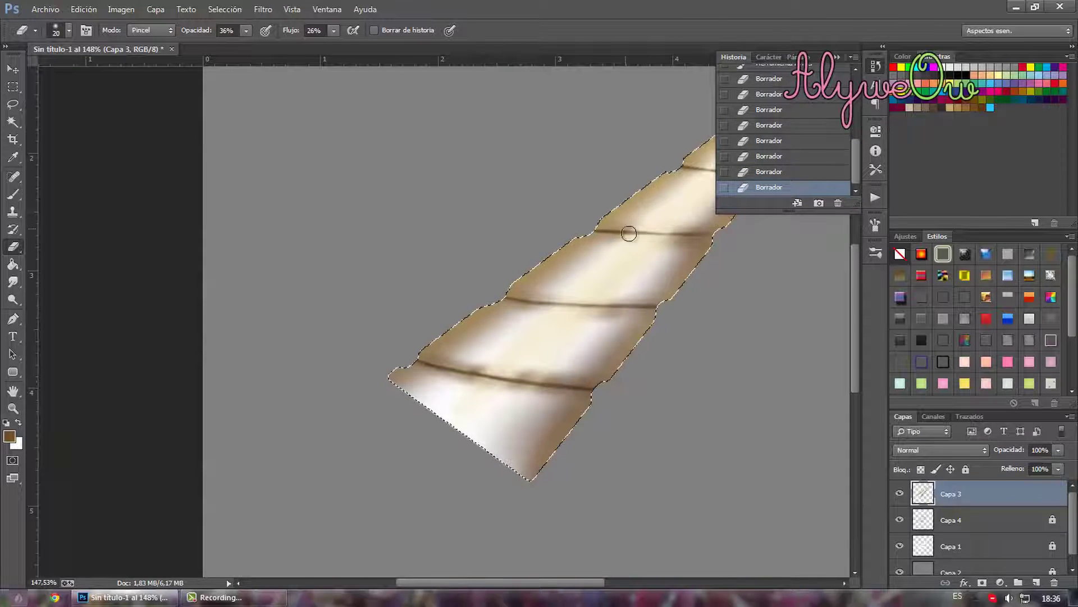
drag(629, 233, 646, 233)
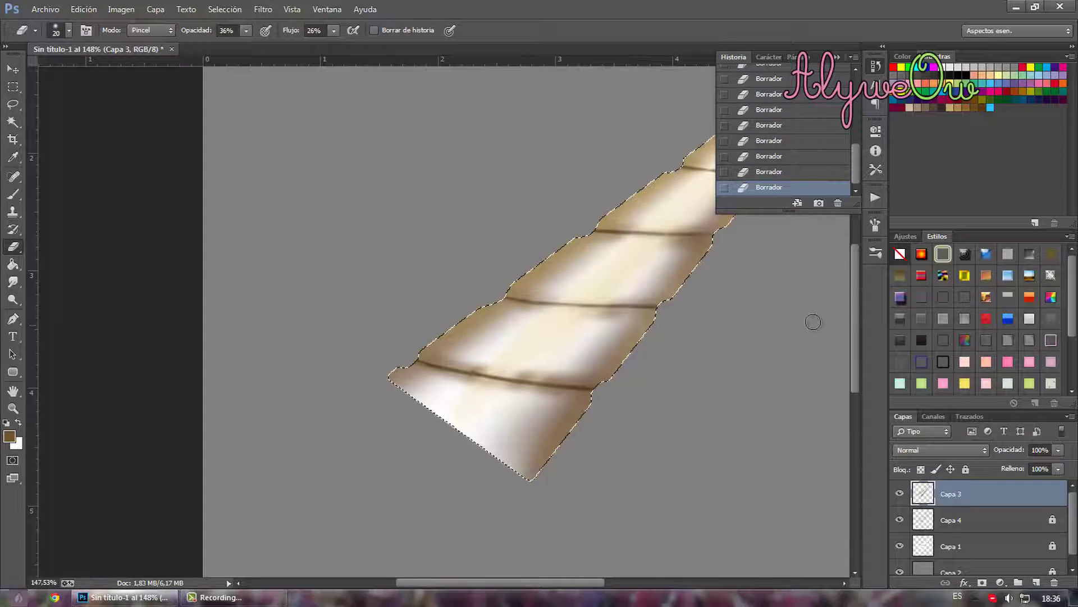
- Reorder the Layers panel so Capa 4 sits directly above Capa 3
scroll(814, 322, up, 5)
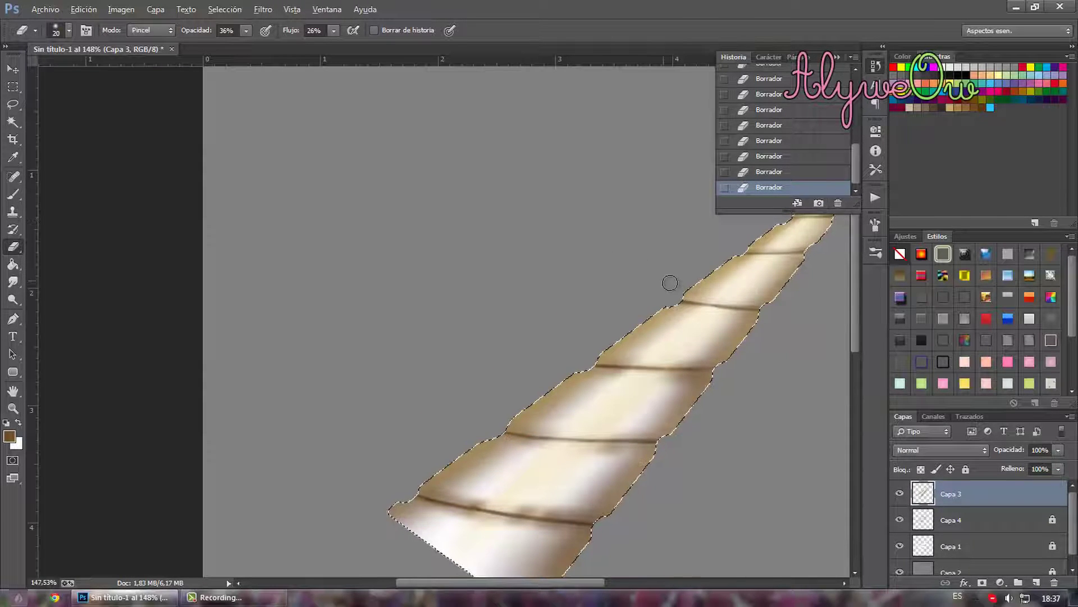
scroll(717, 298, down, 3)
scroll(665, 144, up, 4)
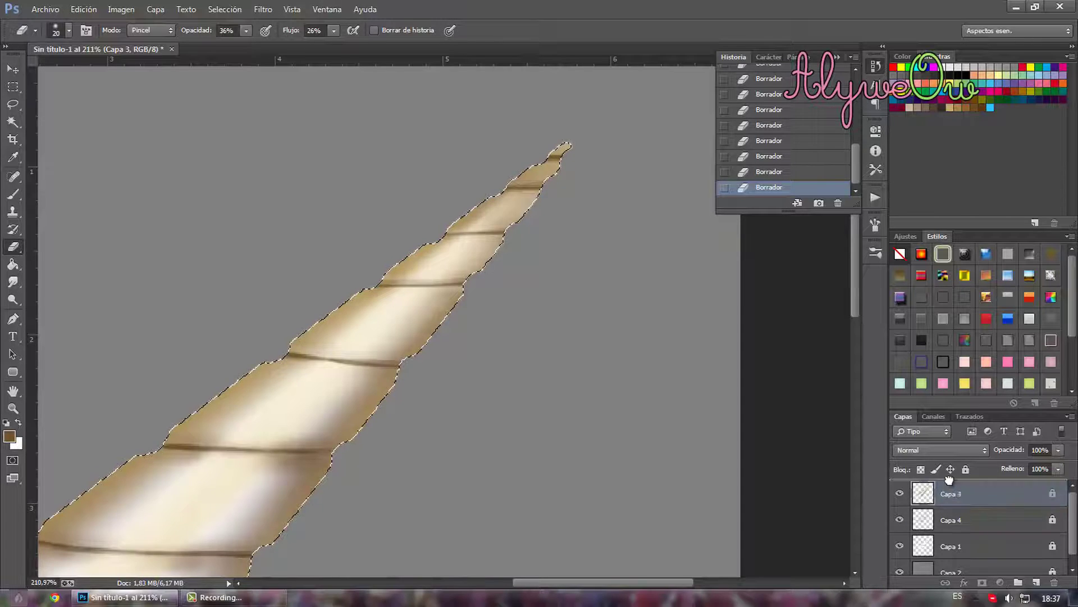
drag(953, 520, 954, 490)
scroll(523, 337, down, 3)
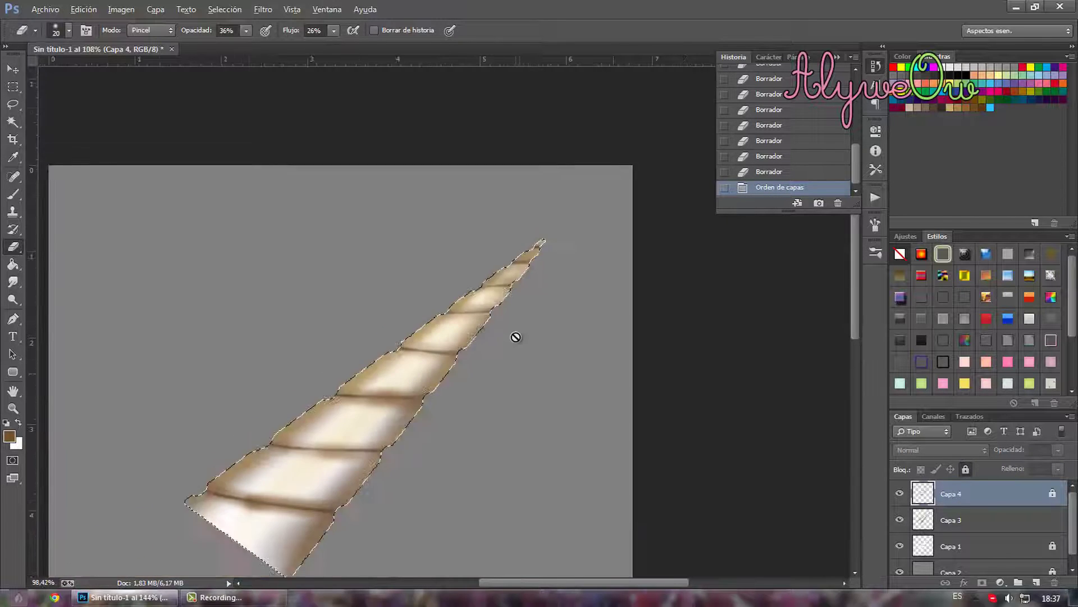
scroll(513, 335, down, 1)
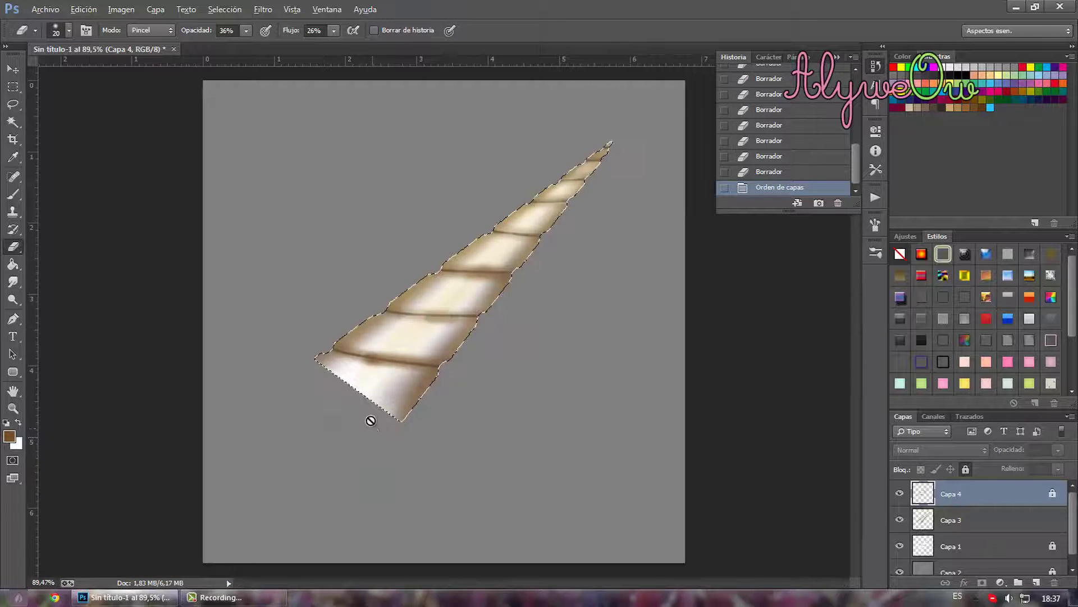
scroll(368, 439, up, 2)
scroll(530, 301, up, 1)
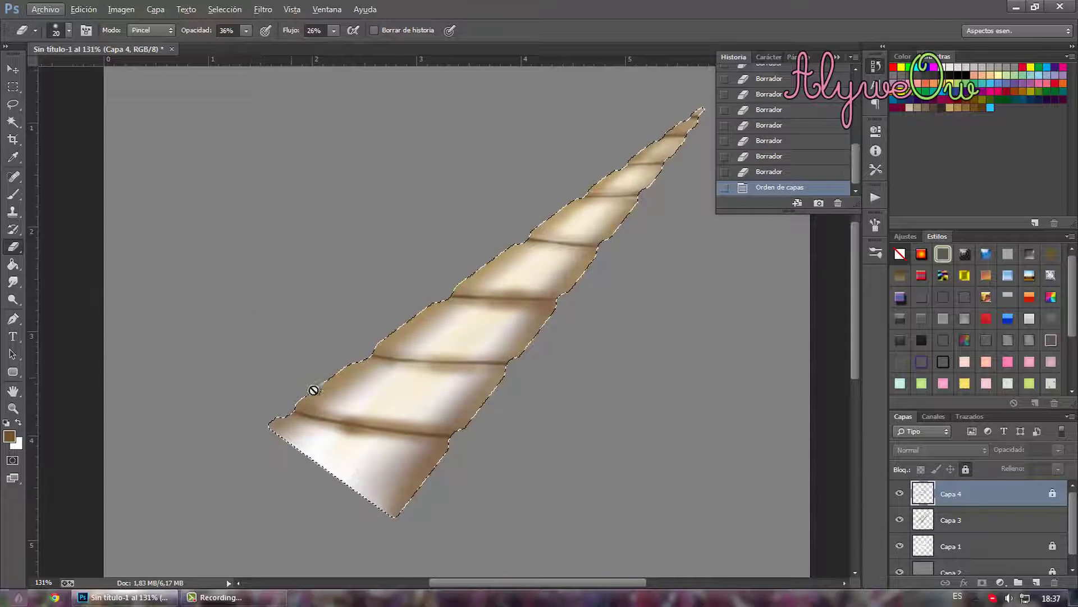
- Unlock Capa 4 and erase three soft dabs from the horn's lowest dark stripe
click(966, 471)
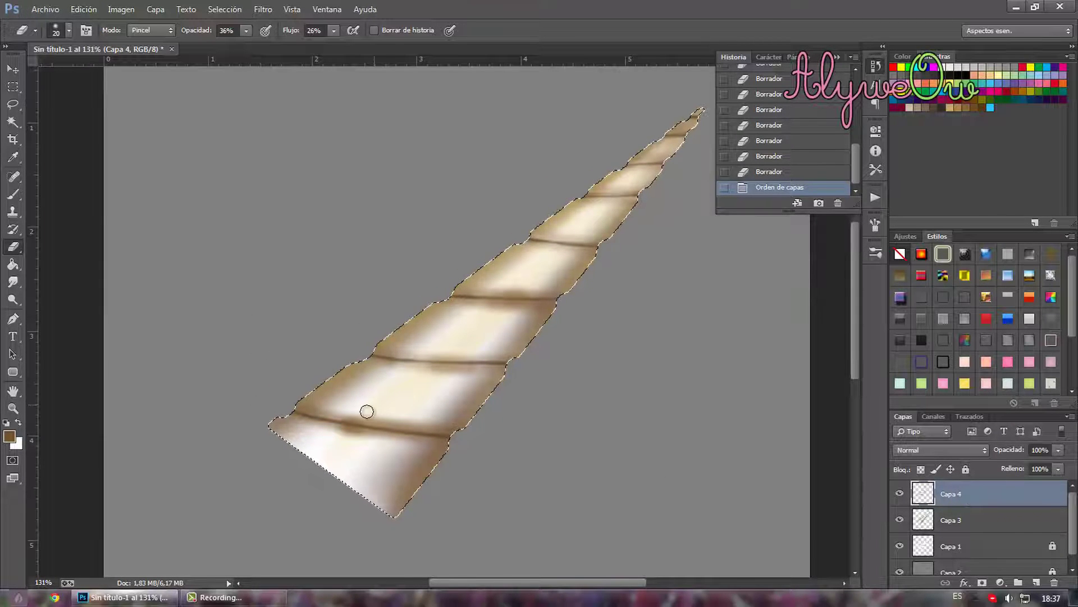
click(342, 427)
click(351, 422)
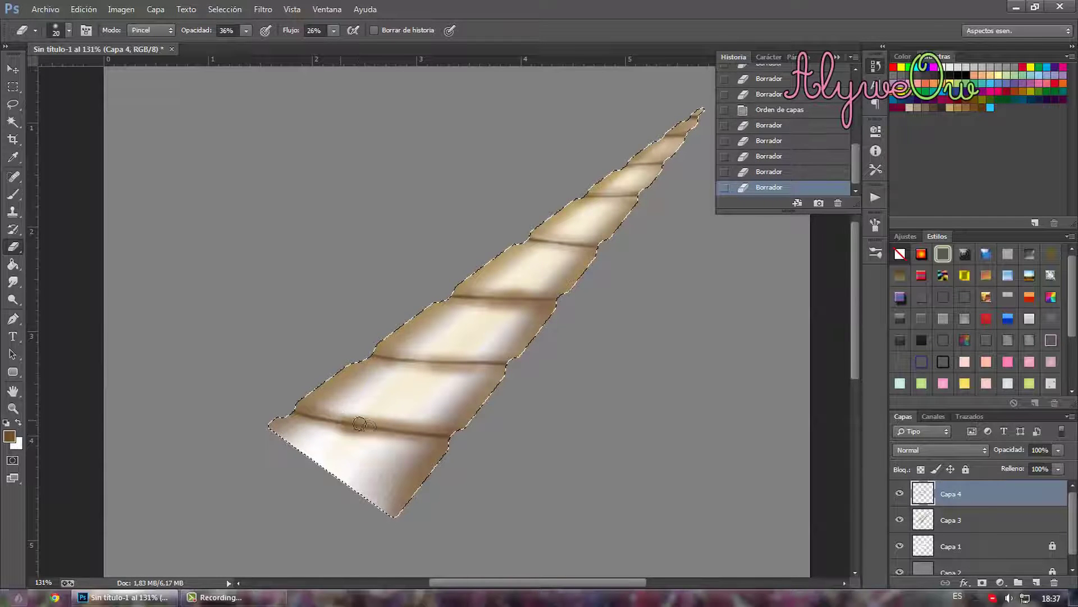
click(357, 424)
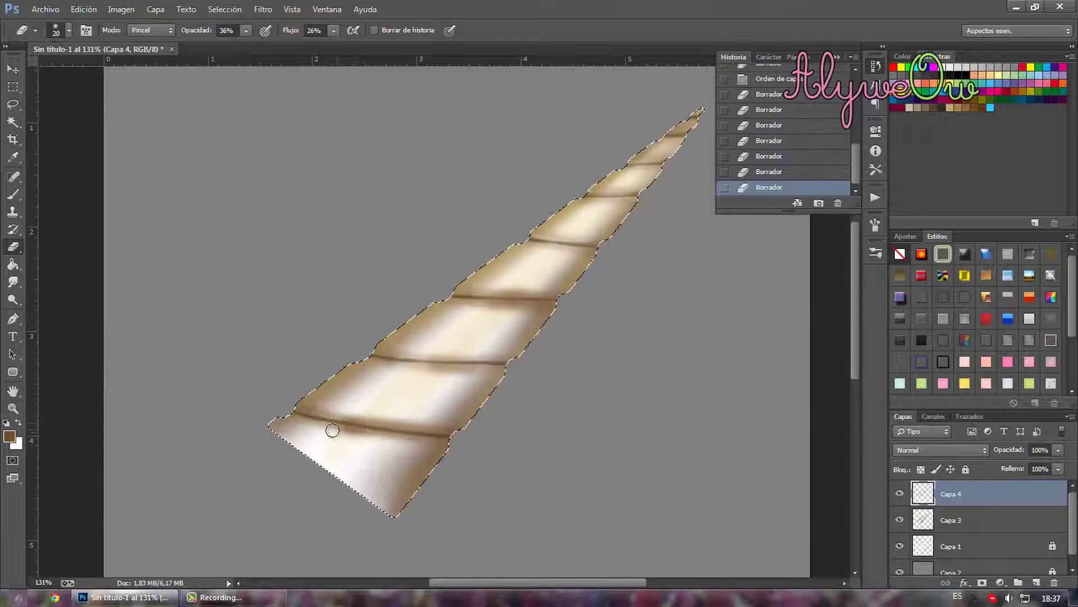
- Turn off Shape Dynamics in the detailed brush settings
click(876, 224)
click(567, 258)
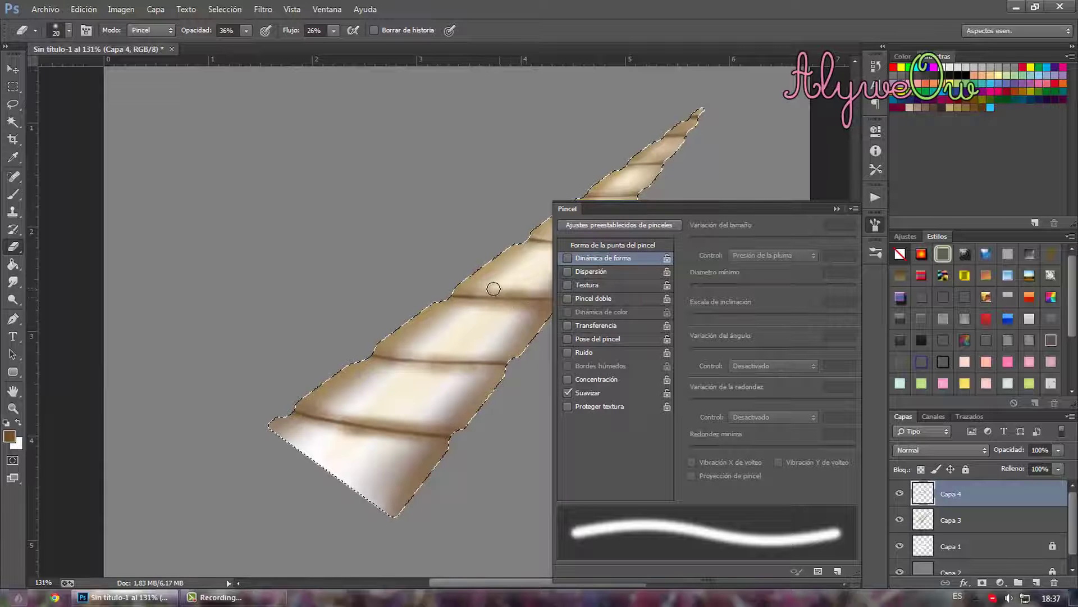
click(810, 213)
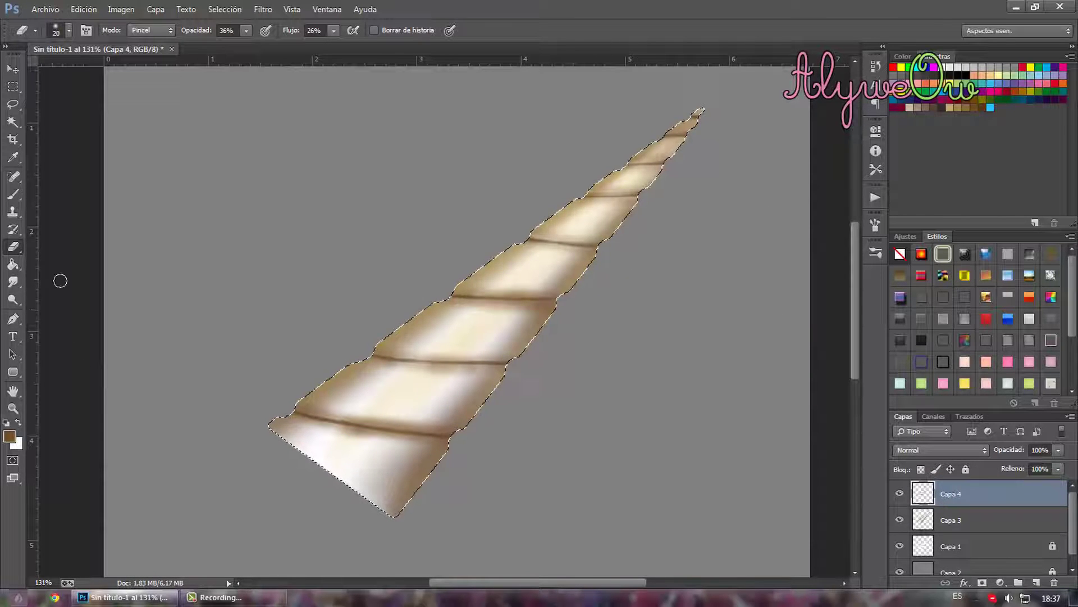
click(21, 282)
- Select the Blur tool with an 18 px tip and 100% strength
right_click(21, 281)
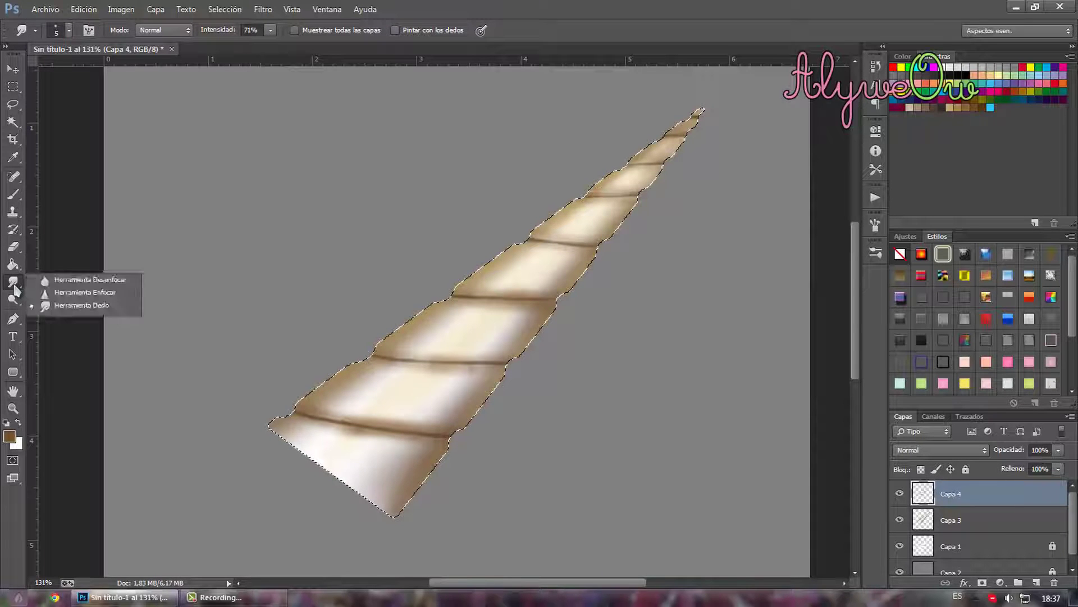
click(45, 281)
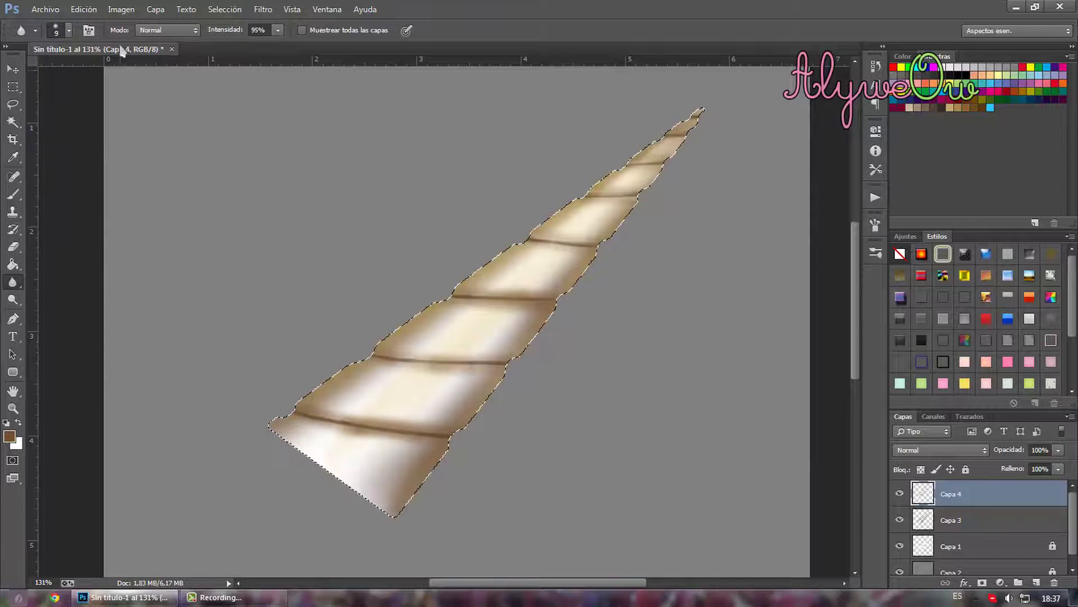
text(71)
key(Return)
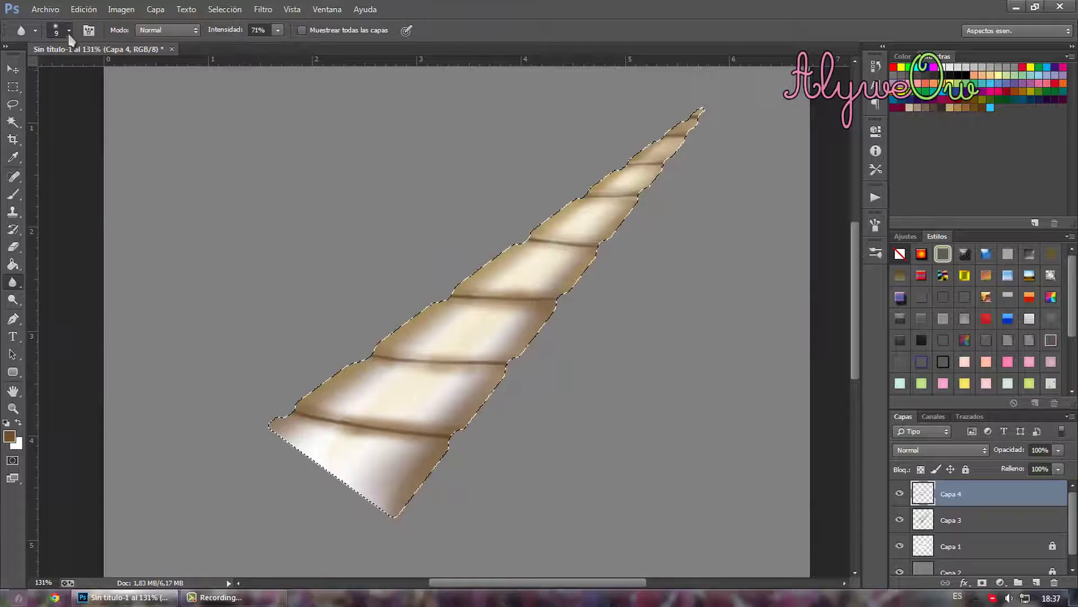
click(69, 30)
drag(77, 73, 82, 73)
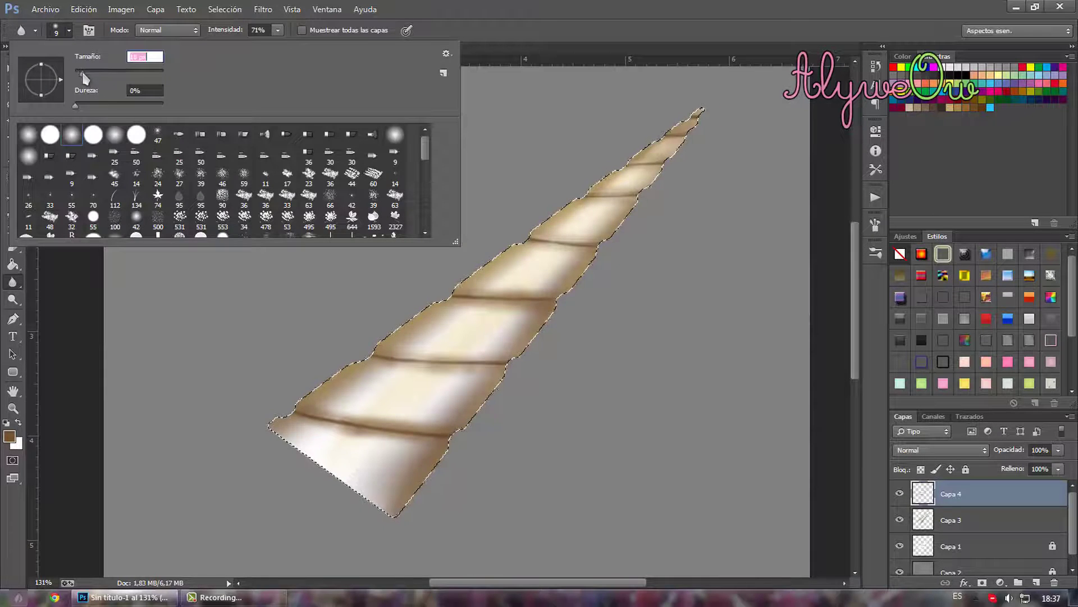
click(309, 416)
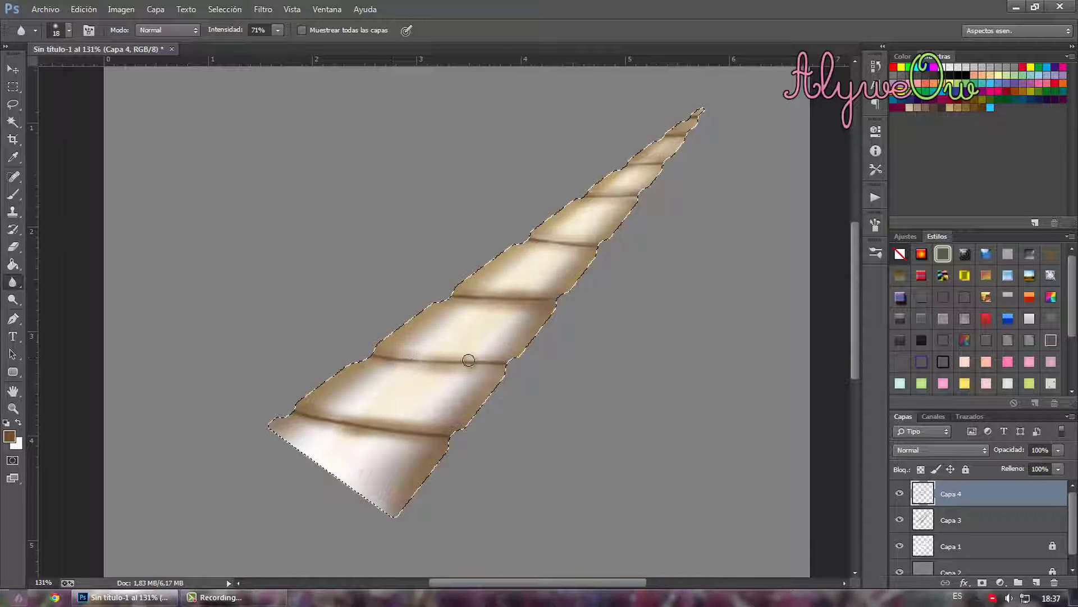
key(0)
- Blur along the horn's dark stripes, then shift the view left
drag(385, 354, 477, 363)
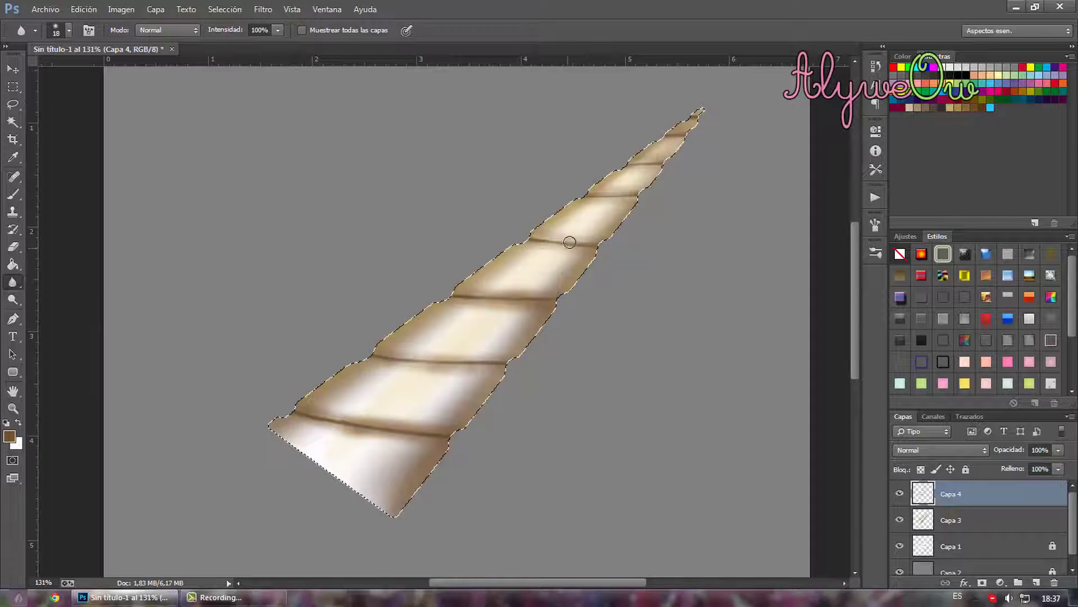
drag(630, 200, 633, 198)
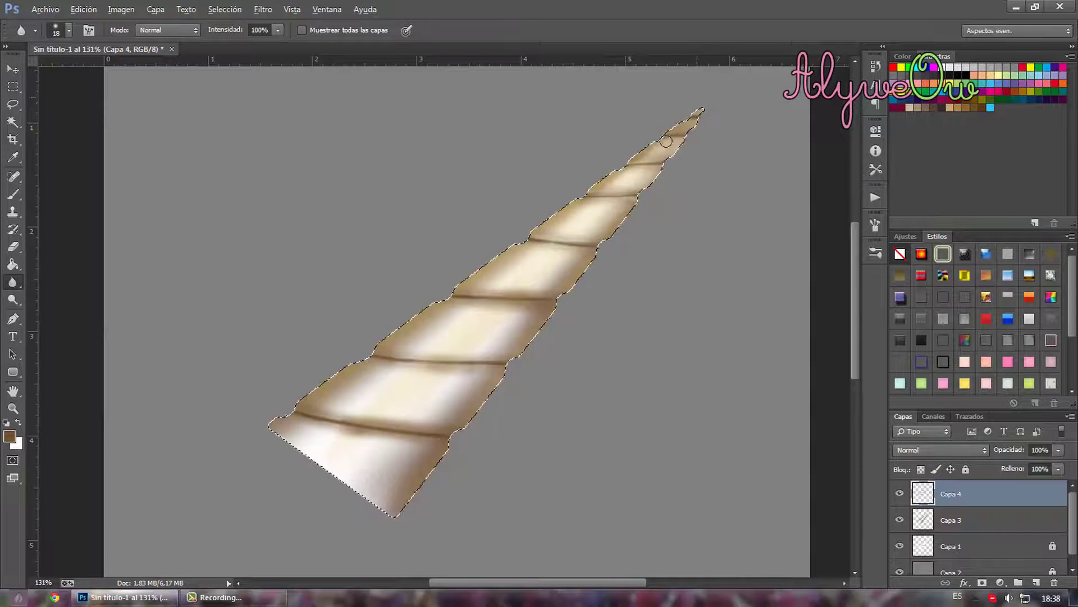
drag(602, 258, 600, 265)
scroll(180, 361, up, 2)
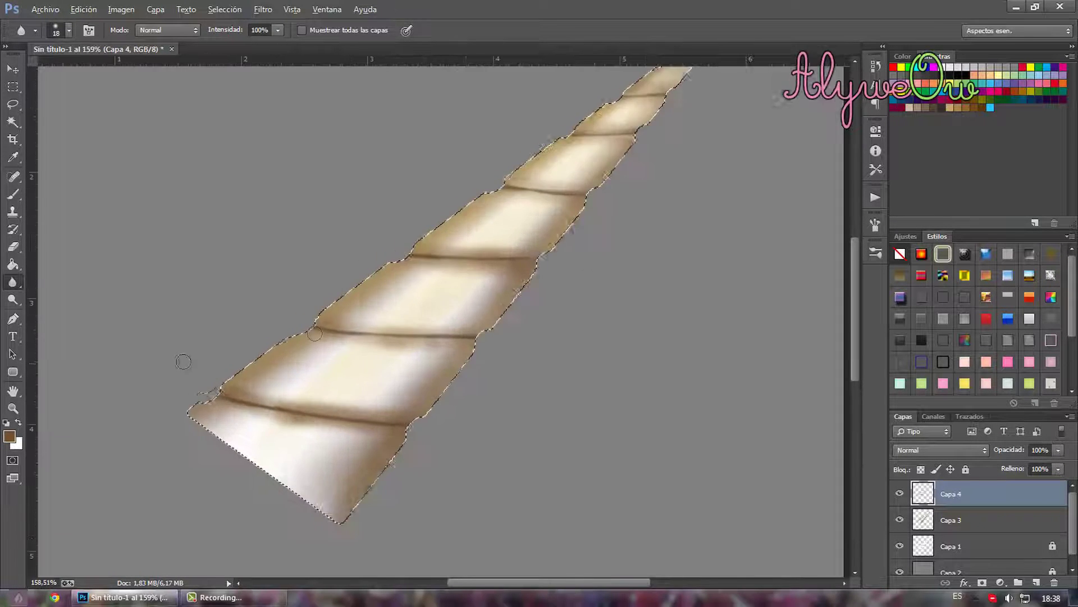
scroll(823, 158, left, 3)
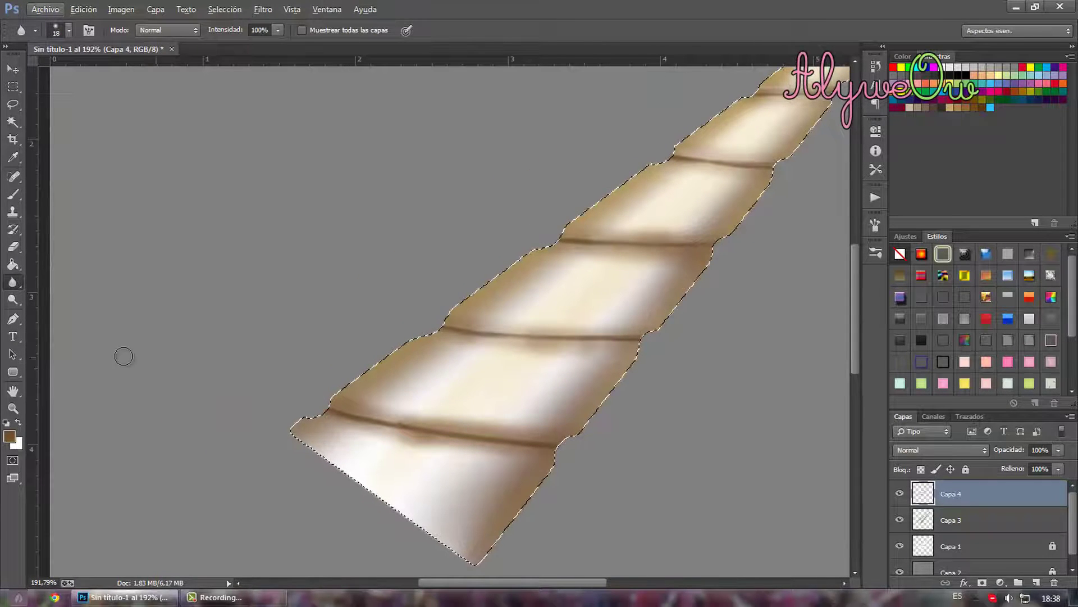
- Set the foreground colour to a pale yellow
key(x)
key(alt+x)
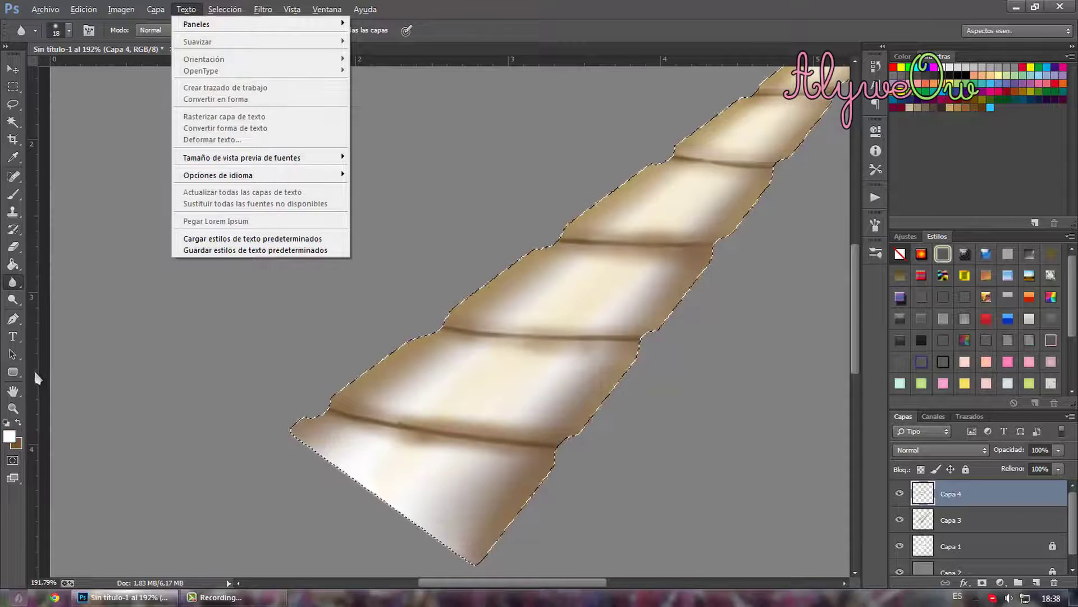
key(Escape)
key(i)
click(9, 436)
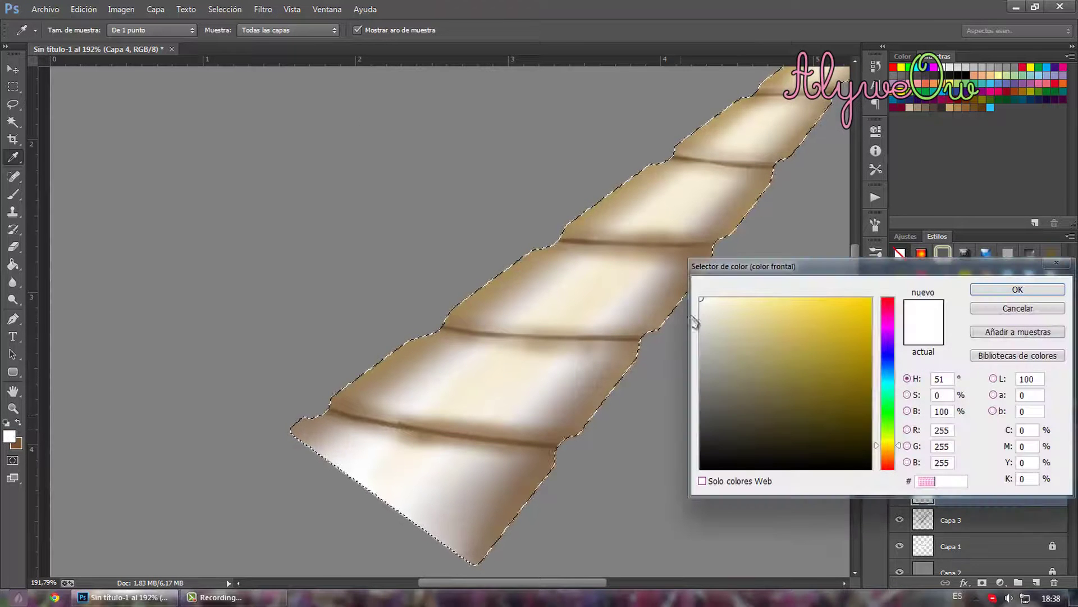
click(726, 298)
click(978, 295)
- Set up a 4 px Brush in Aclarar mode at 33% opacity
key(b)
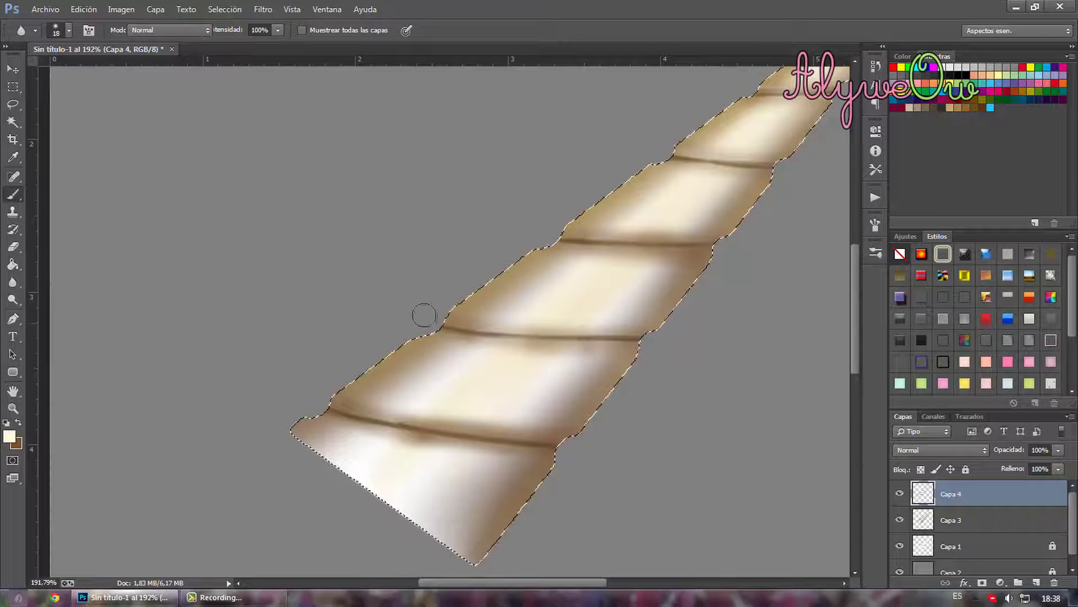
right_click(83, 71)
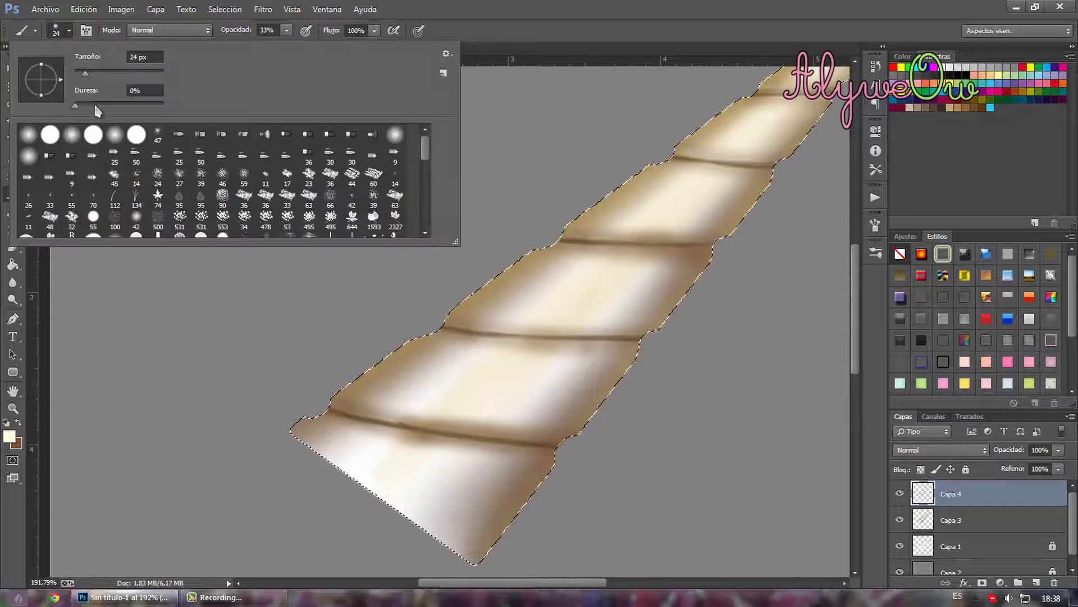
double_click(139, 57)
text(4)
key(Return)
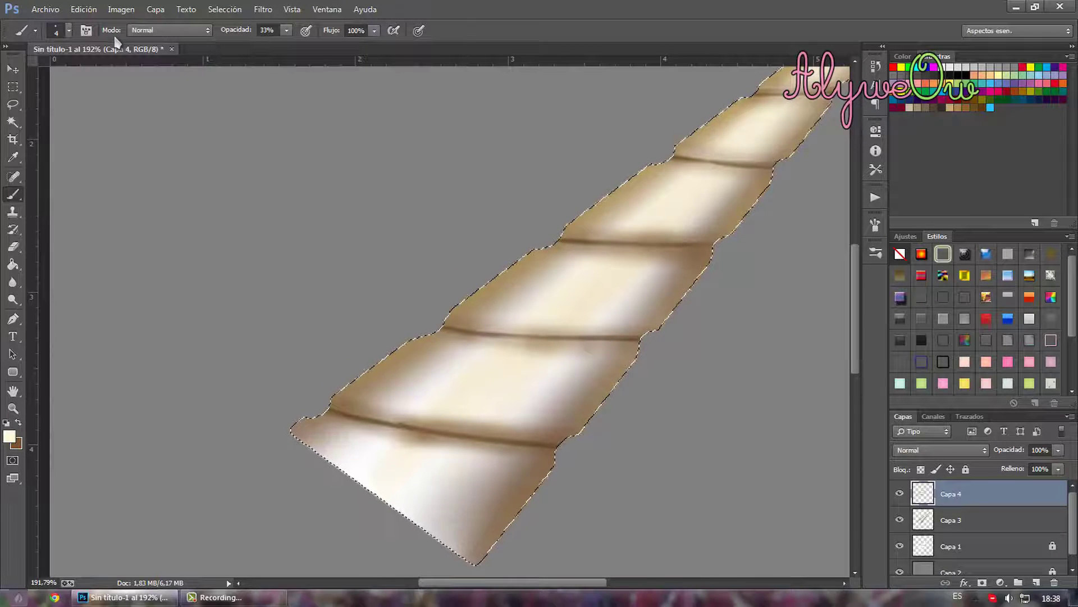
click(169, 30)
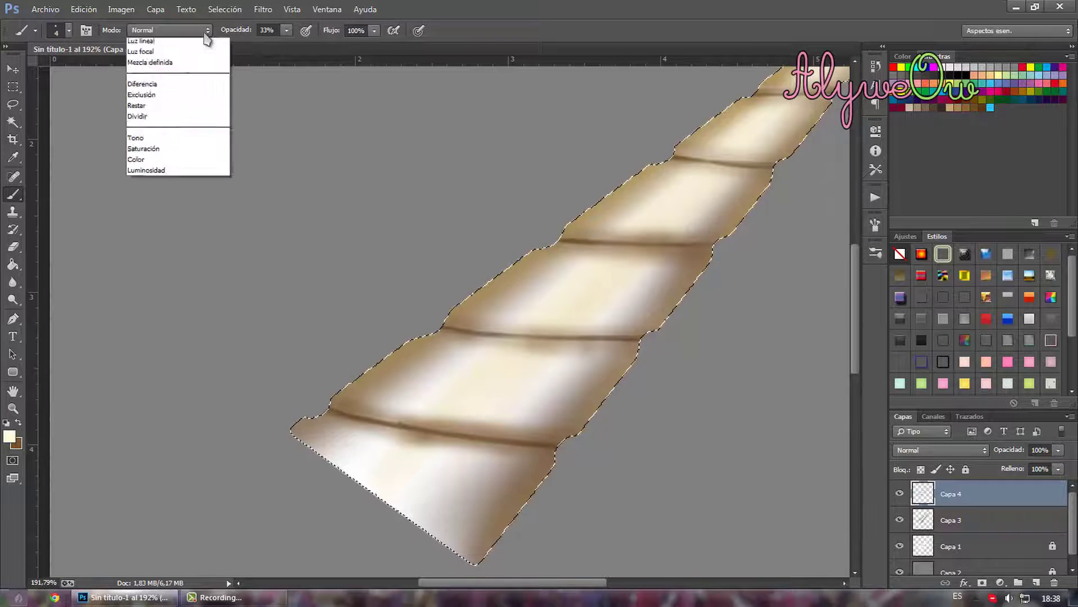
click(152, 164)
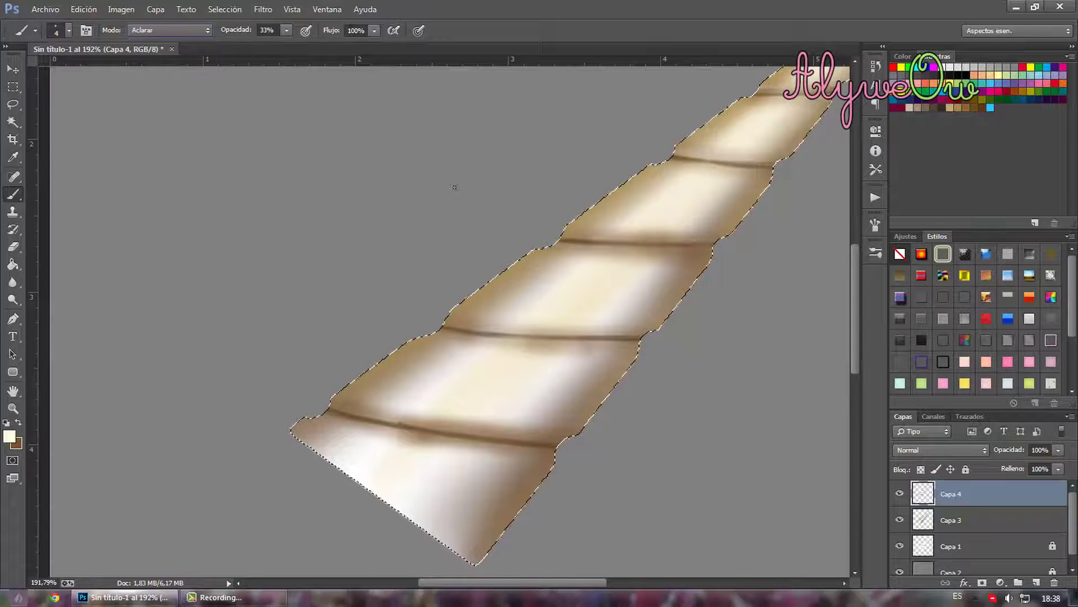
click(875, 225)
click(599, 258)
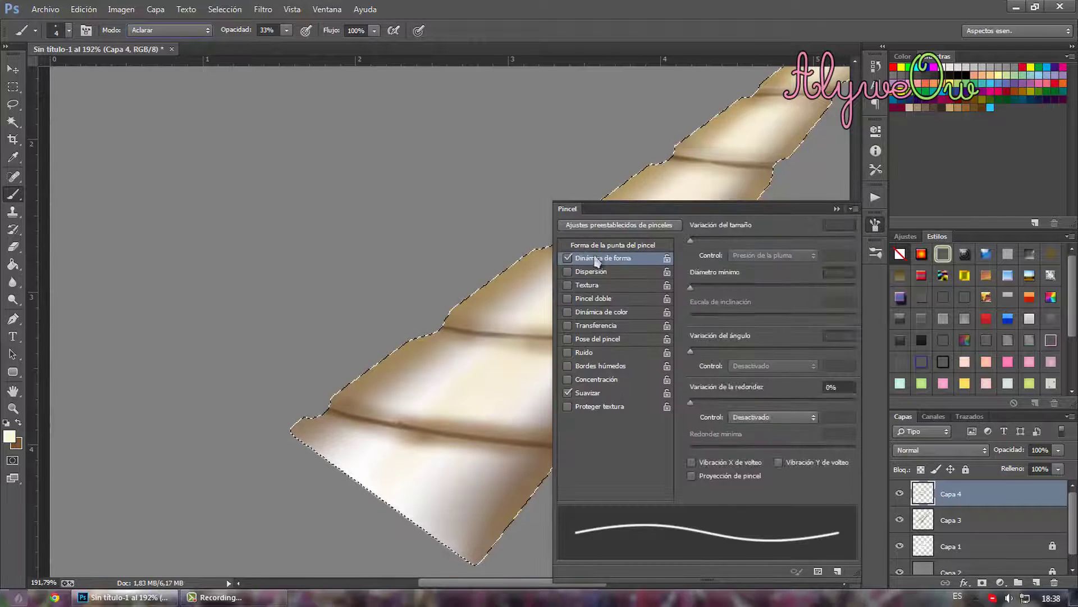
click(837, 209)
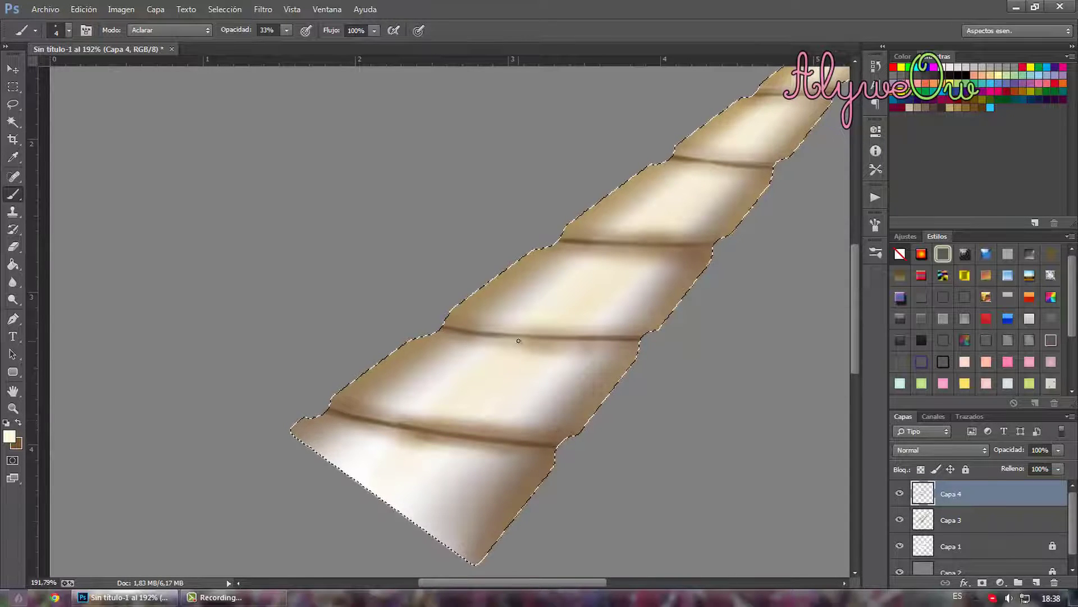
- Rotate the view to stand the horn upright and paint a pale highlight inside it
key(r)
mouse_move(556, 316)
mouse_down()
mouse_move(571, 318)
mouse_move(568, 235)
mouse_up()
scroll(567, 235, up, 4)
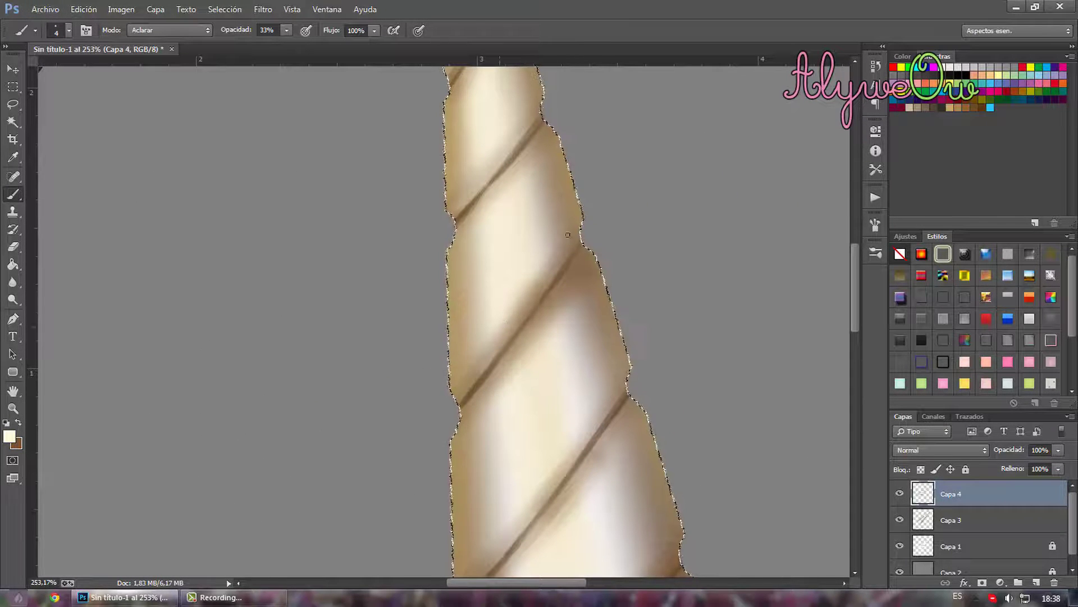
scroll(855, 292, up, 5)
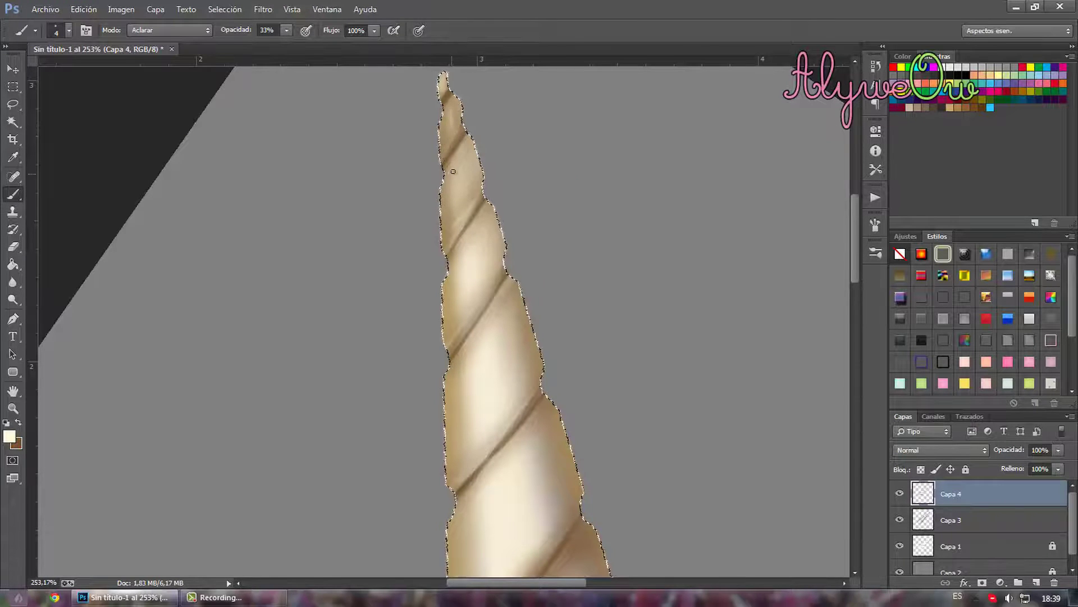
drag(453, 171, 458, 188)
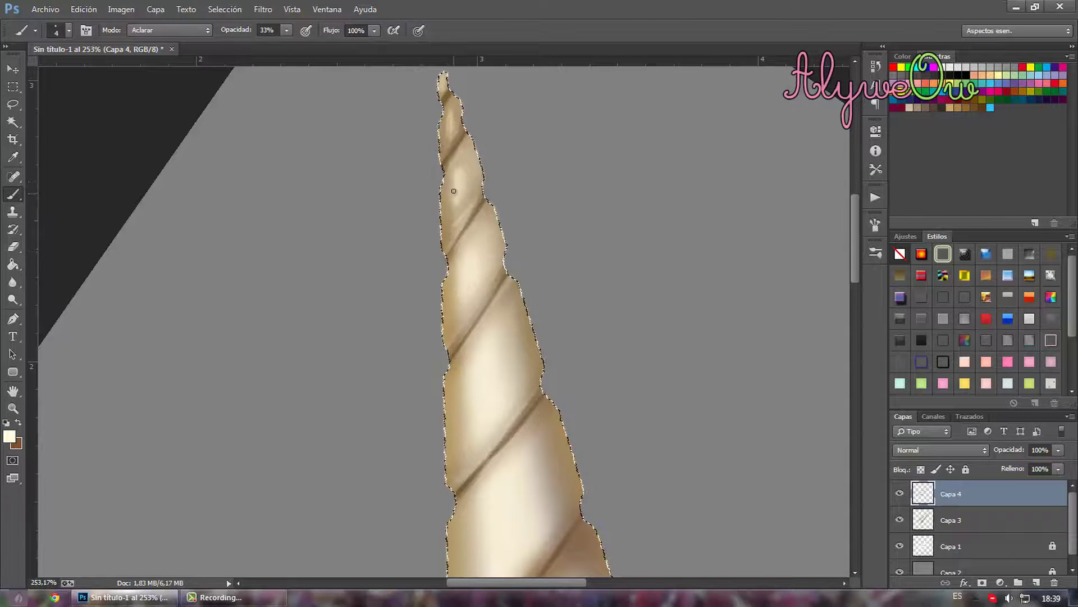
- Blur a stroke down the horn's left edge toward the tip
key(r)
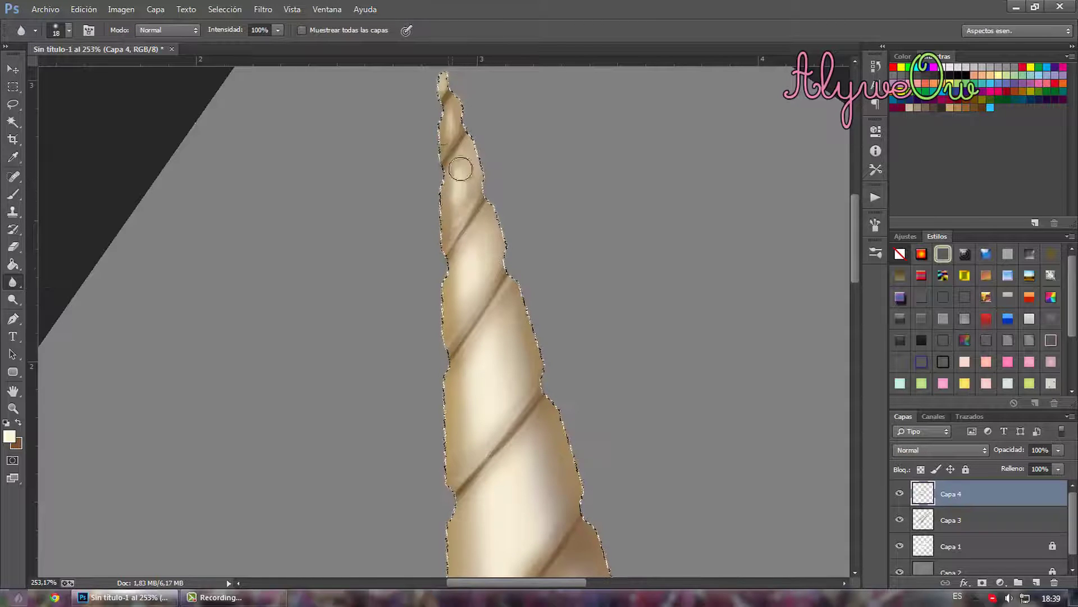
mouse_move(436, 332)
mouse_down()
mouse_move(450, 180)
mouse_move(455, 229)
mouse_up()
scroll(674, 248, down, 3)
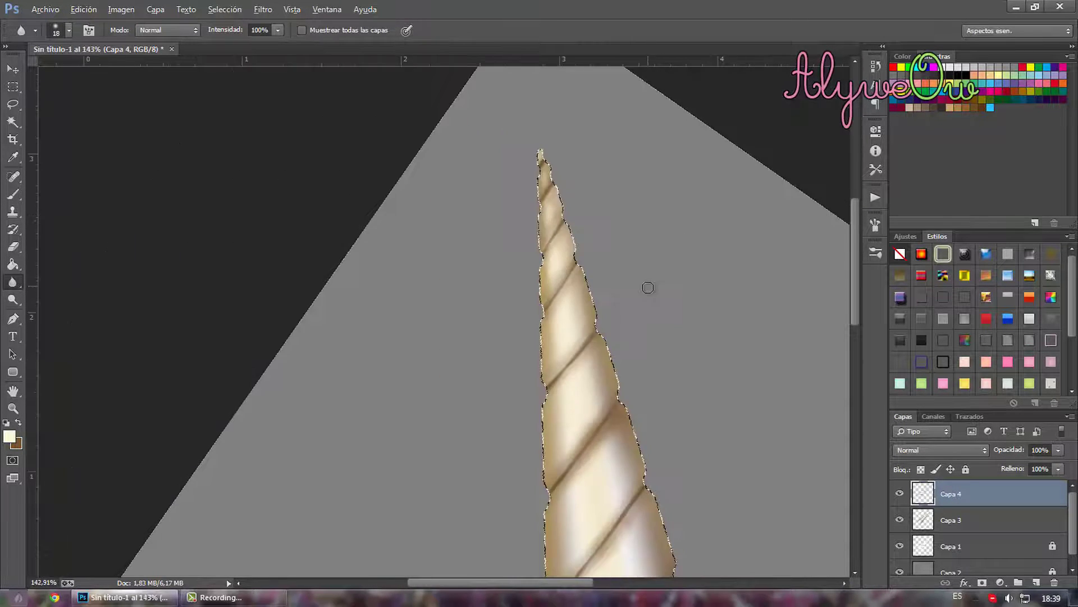
scroll(646, 289, down, 2)
- Zoom out and rotate the view back upright at about 107% to review the horn
drag(650, 289, 651, 289)
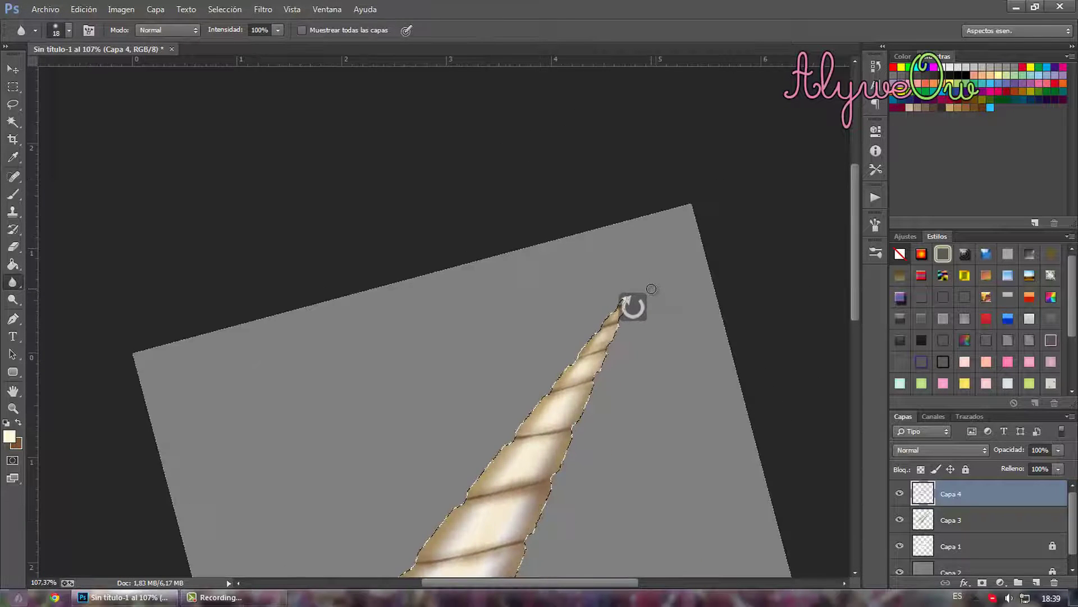
scroll(649, 291, down, 1)
scroll(649, 303, down, 2)
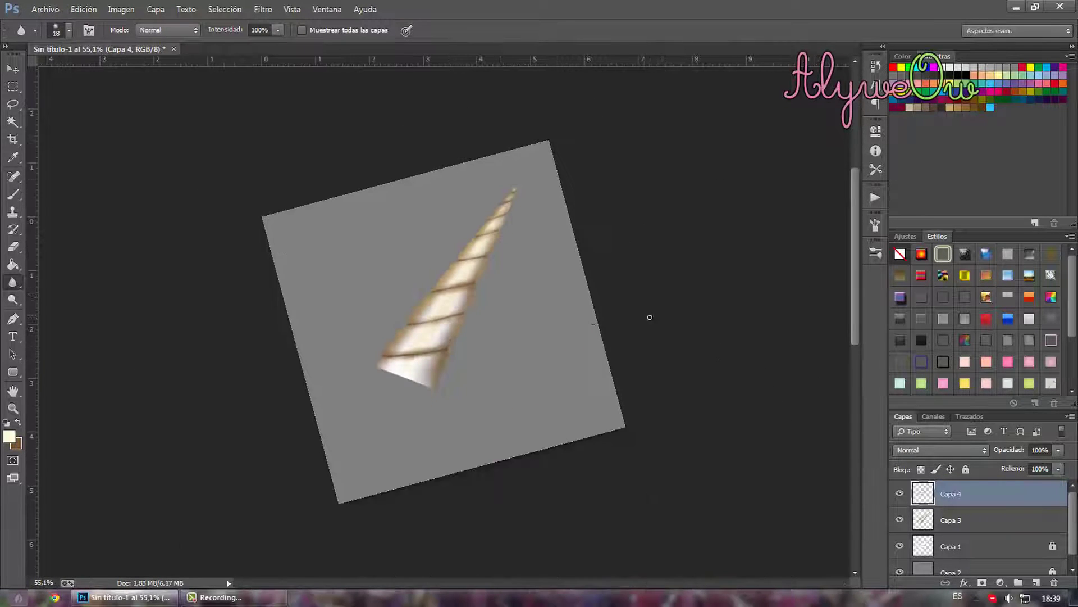
drag(517, 312, 517, 312)
scroll(493, 303, up, 1)
scroll(493, 293, up, 1)
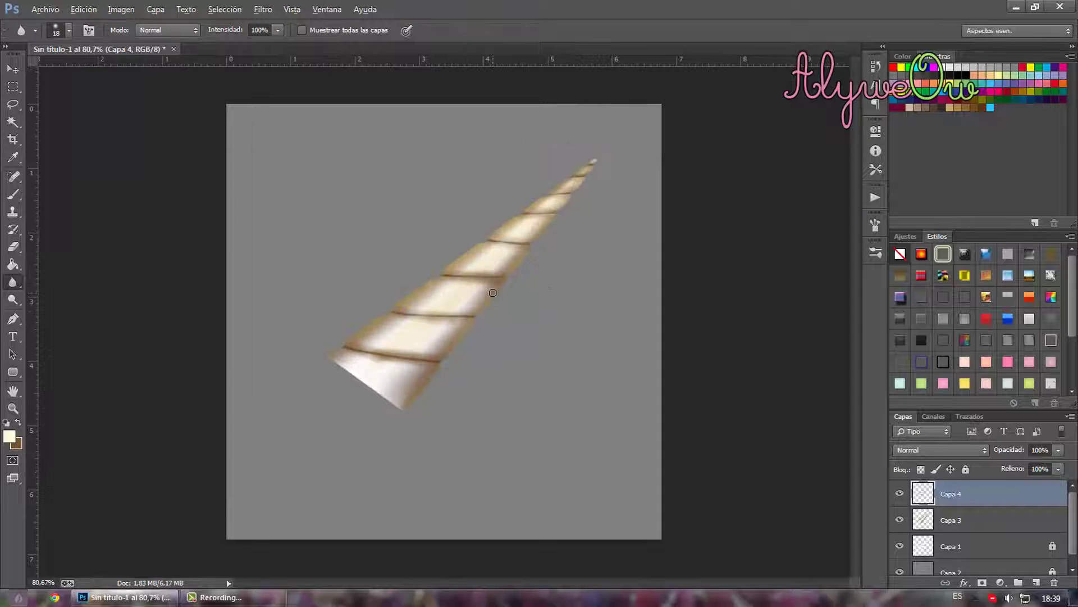
scroll(493, 291, up, 1)
scroll(522, 285, up, 1)
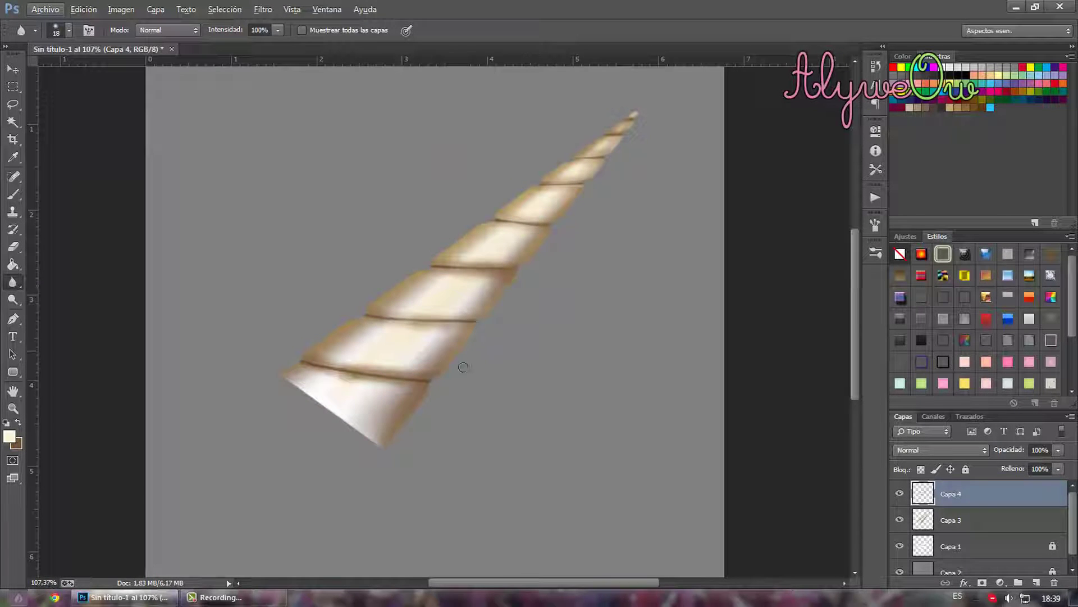
- Load the horn's outline as a selection and make Capa 3 the active layer
ctrl+click(924, 518)
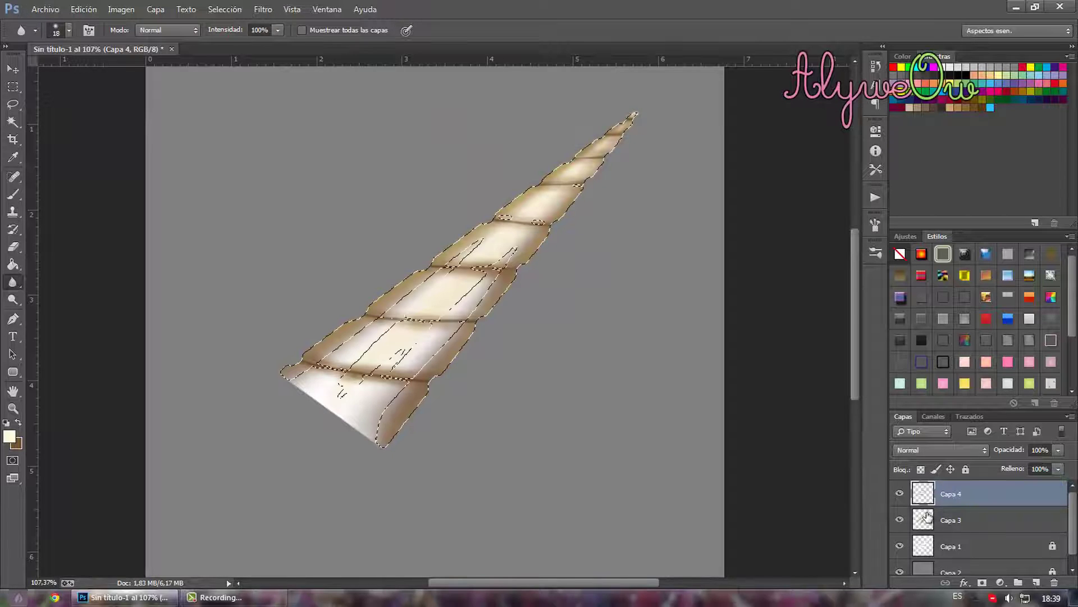
ctrl+click(927, 548)
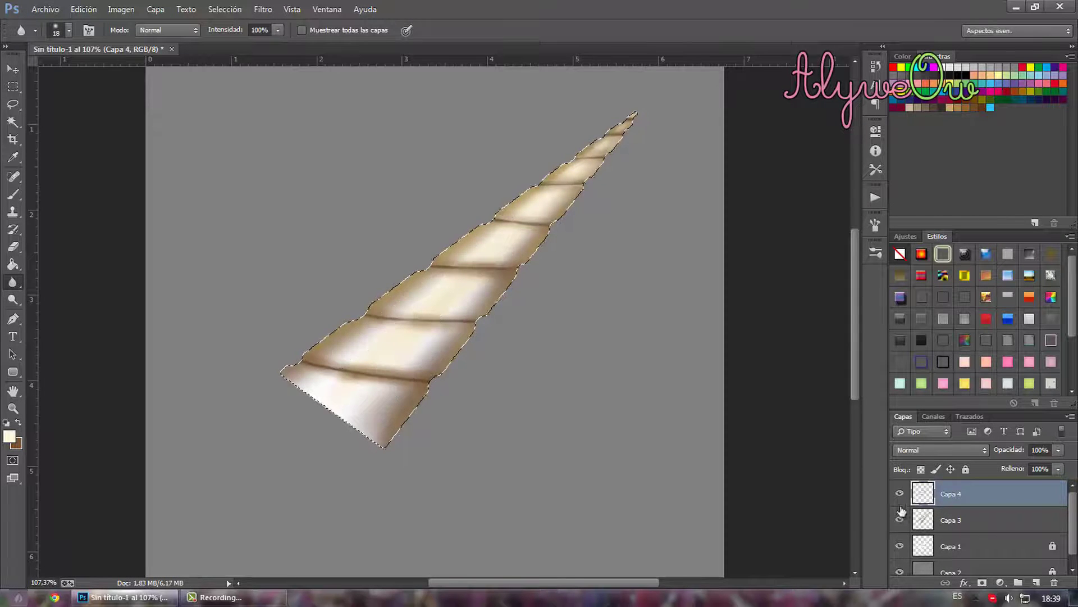
click(927, 519)
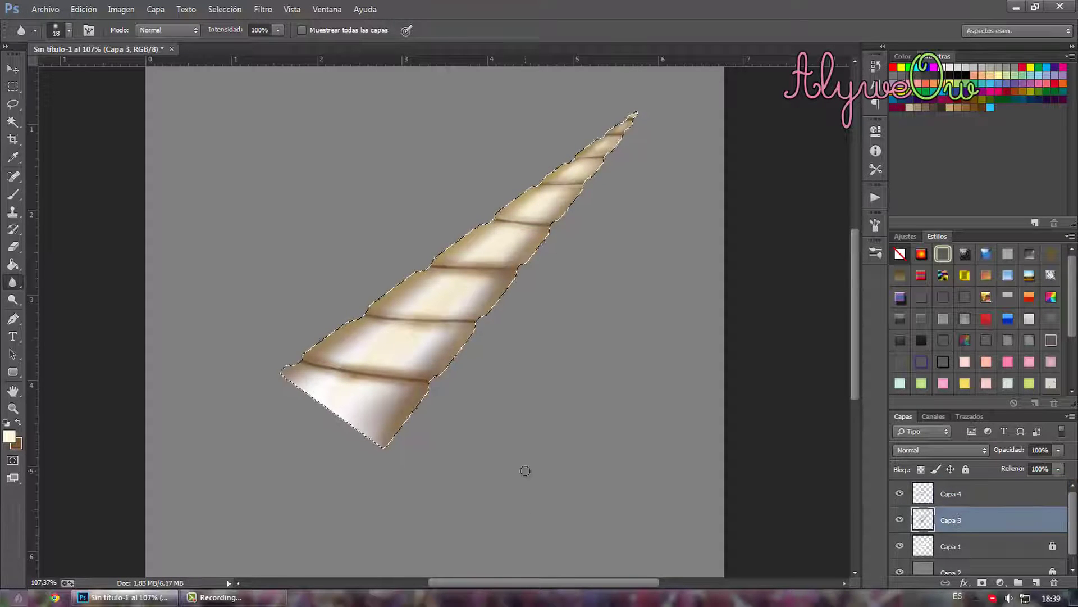
- Set the Brush mode to Multiplicar at 33% opacity
click(149, 33)
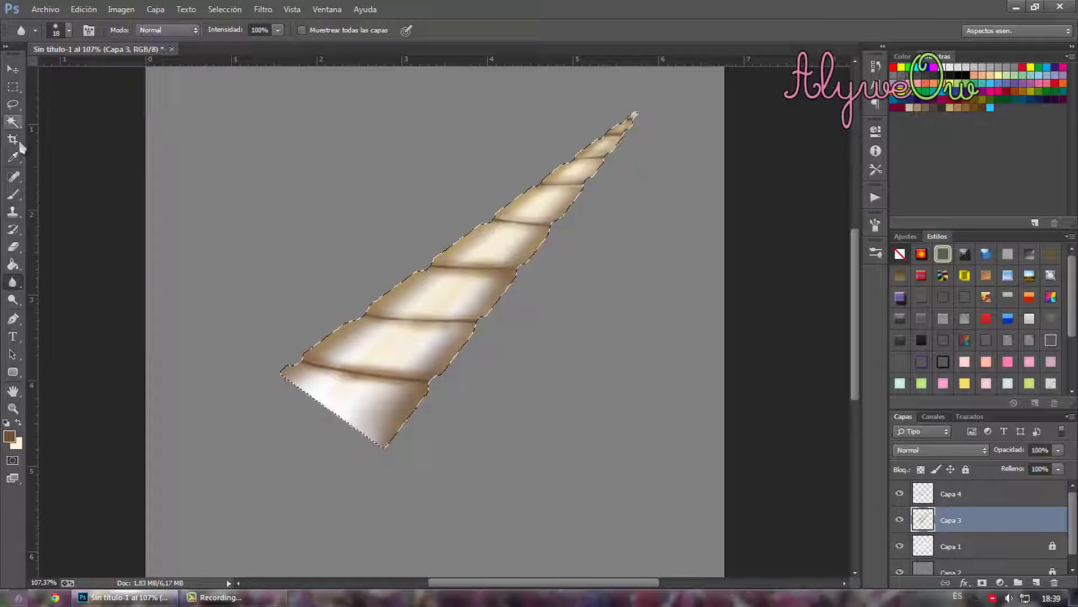
click(14, 193)
click(160, 32)
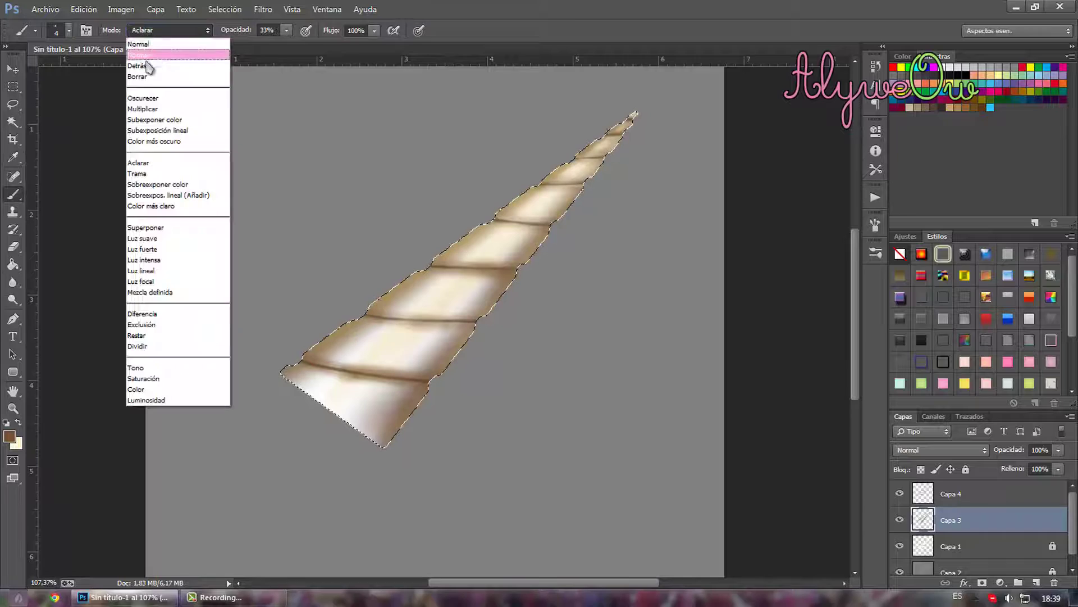
click(143, 104)
click(68, 31)
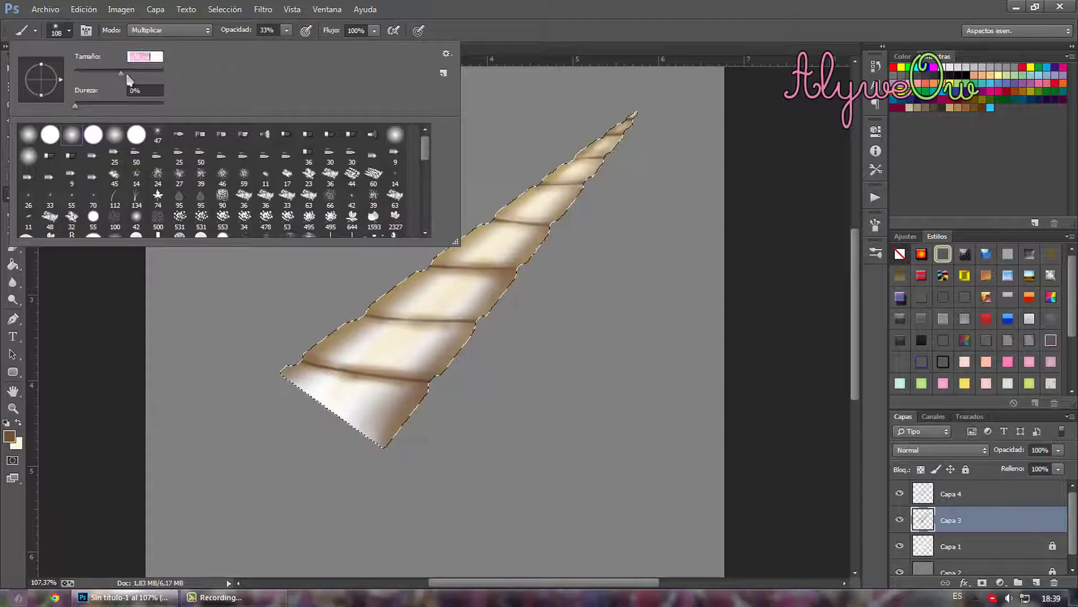
- Paint four soft brown Multiply strokes along the horn's left and right edges, then deselect
click(410, 455)
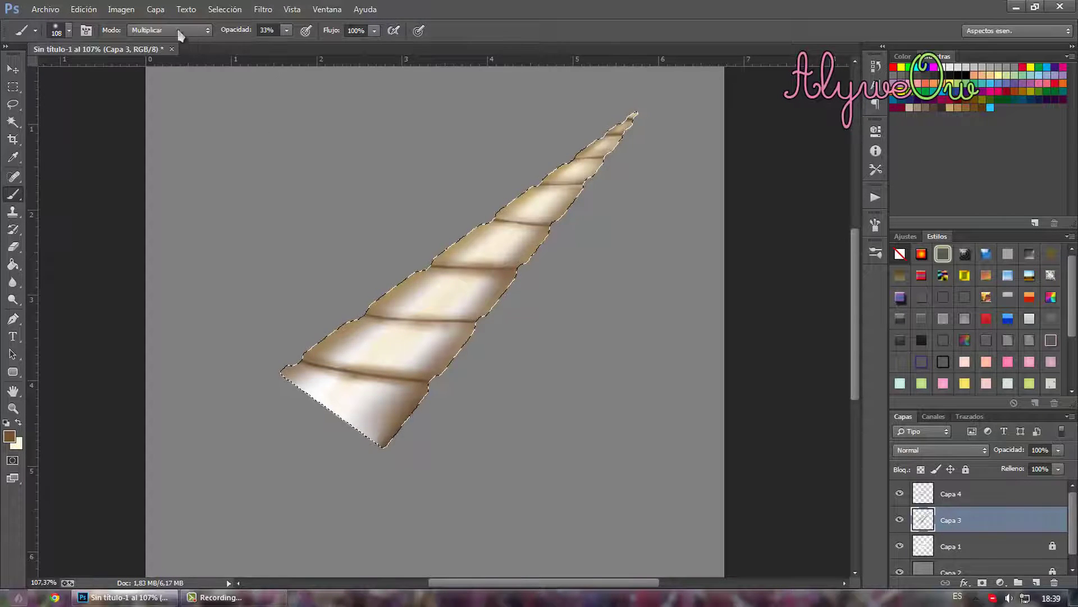
mouse_move(433, 435)
mouse_down()
mouse_move(438, 386)
mouse_move(512, 307)
mouse_up()
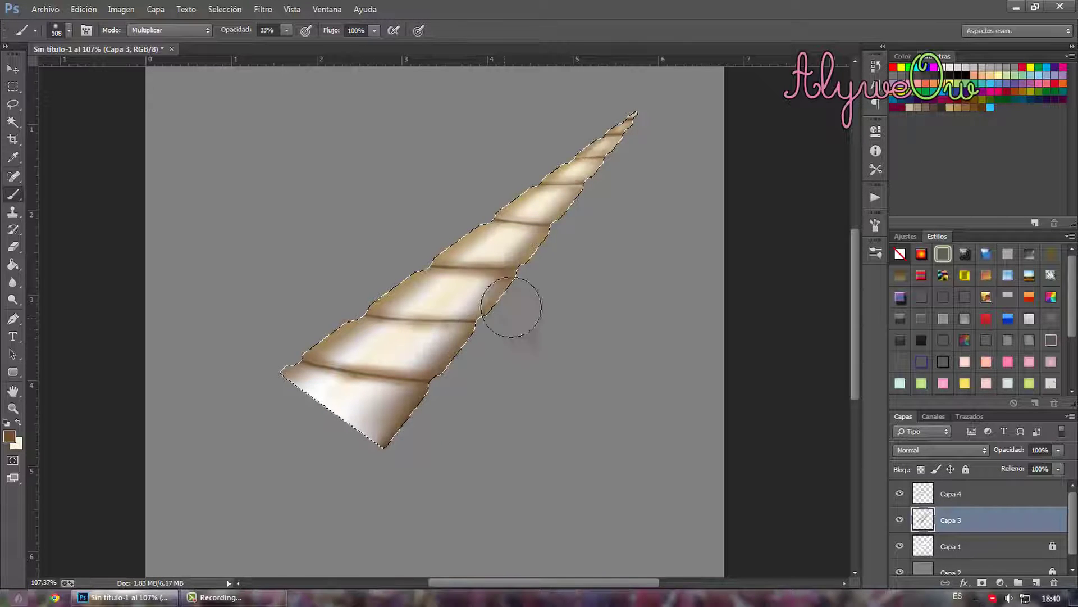
mouse_move(523, 293)
mouse_down()
mouse_move(493, 317)
mouse_move(524, 298)
mouse_move(642, 145)
mouse_up()
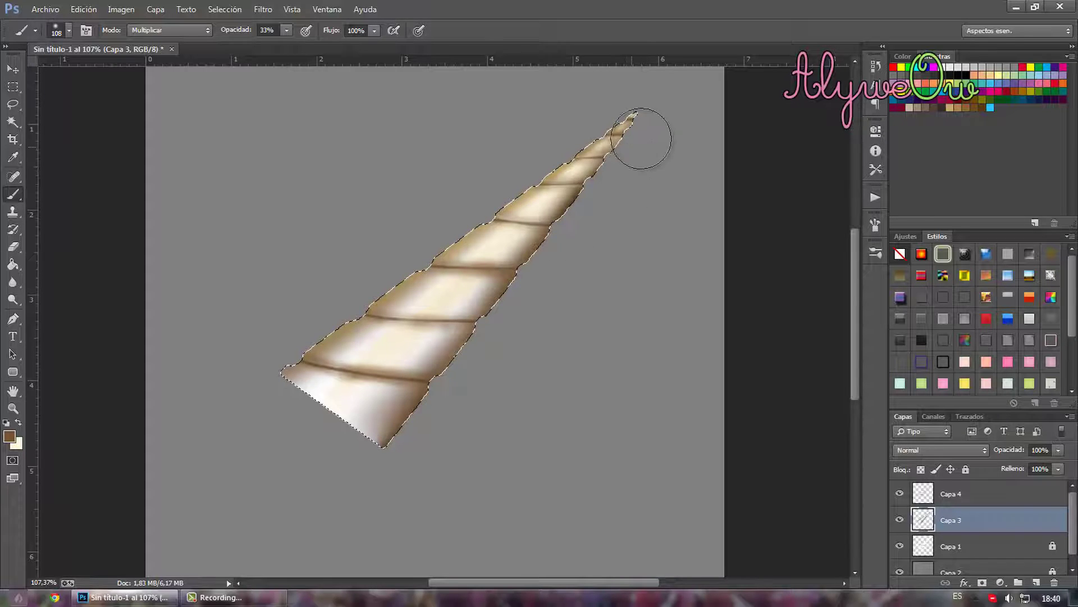
drag(269, 356, 570, 134)
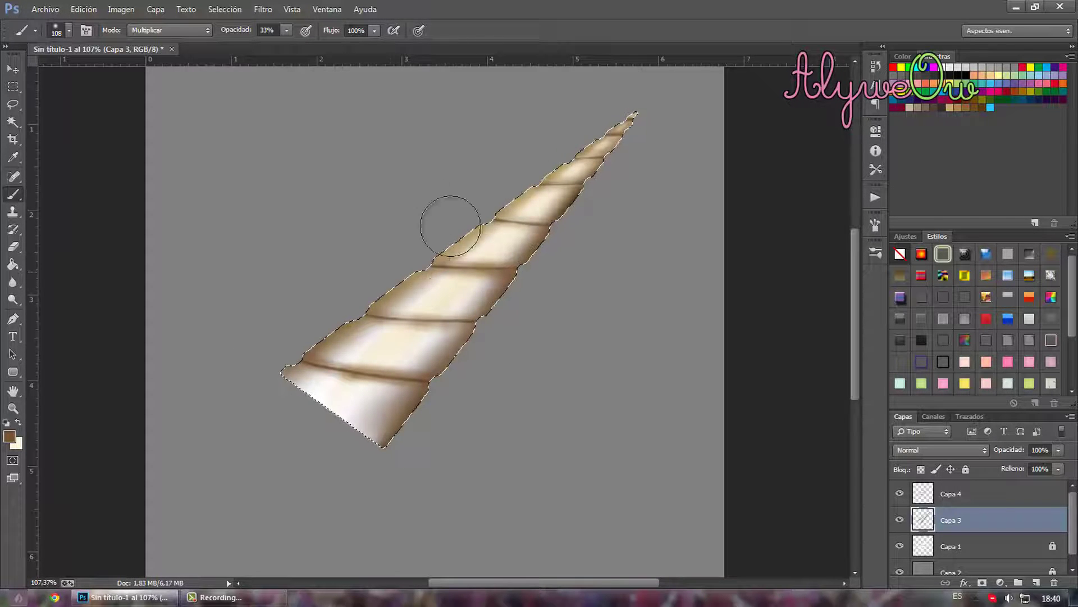
mouse_move(416, 238)
mouse_down()
mouse_move(602, 110)
mouse_move(457, 204)
mouse_move(558, 126)
mouse_move(285, 337)
mouse_move(259, 423)
mouse_move(289, 404)
mouse_move(351, 437)
mouse_move(293, 385)
mouse_move(376, 450)
mouse_move(279, 378)
mouse_move(384, 469)
mouse_move(277, 373)
mouse_up()
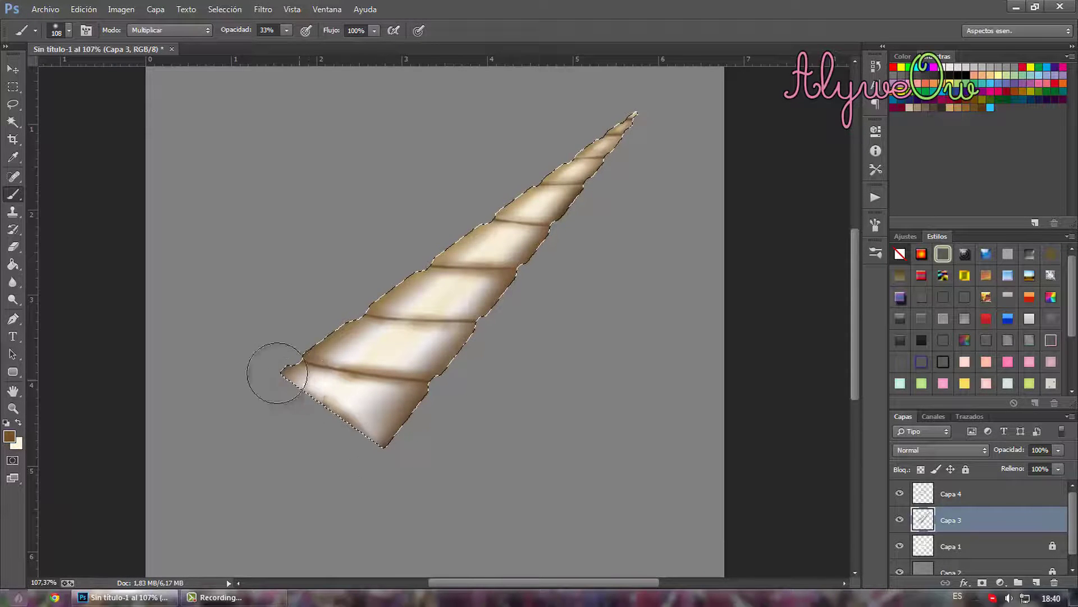
key(ctrl+d)
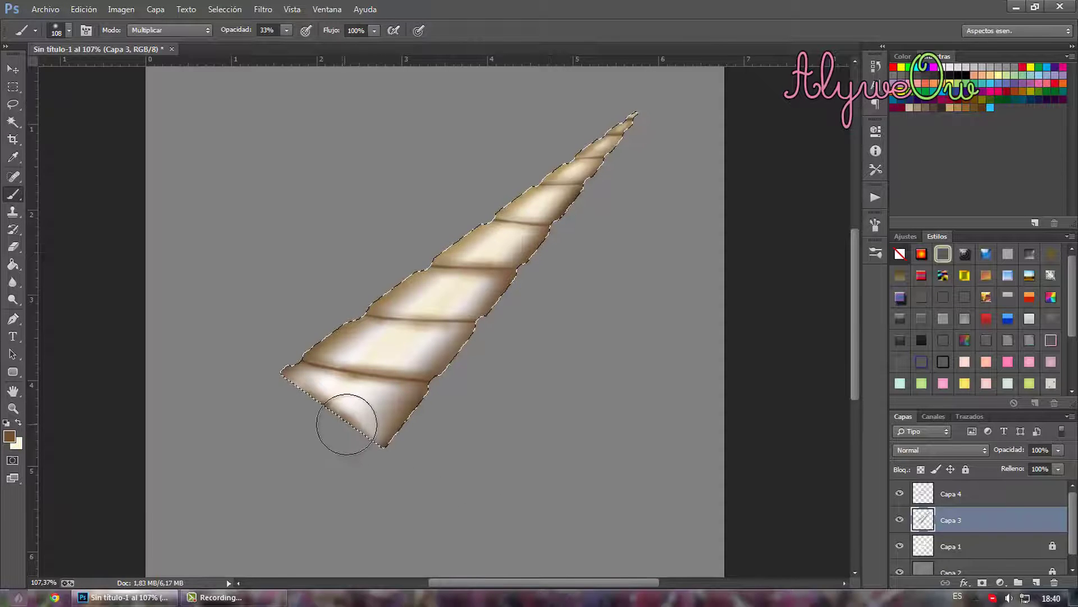
- Hide the grey background layer Capa 2
scroll(446, 409, down, 1)
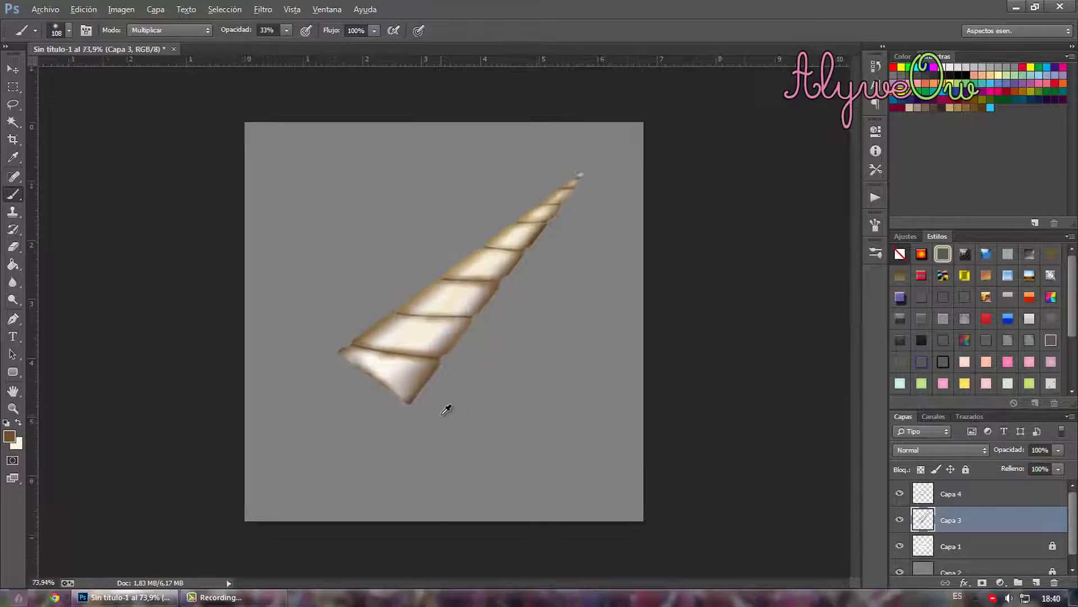
scroll(463, 366, down, 1)
scroll(462, 366, up, 1)
scroll(978, 544, down, 1)
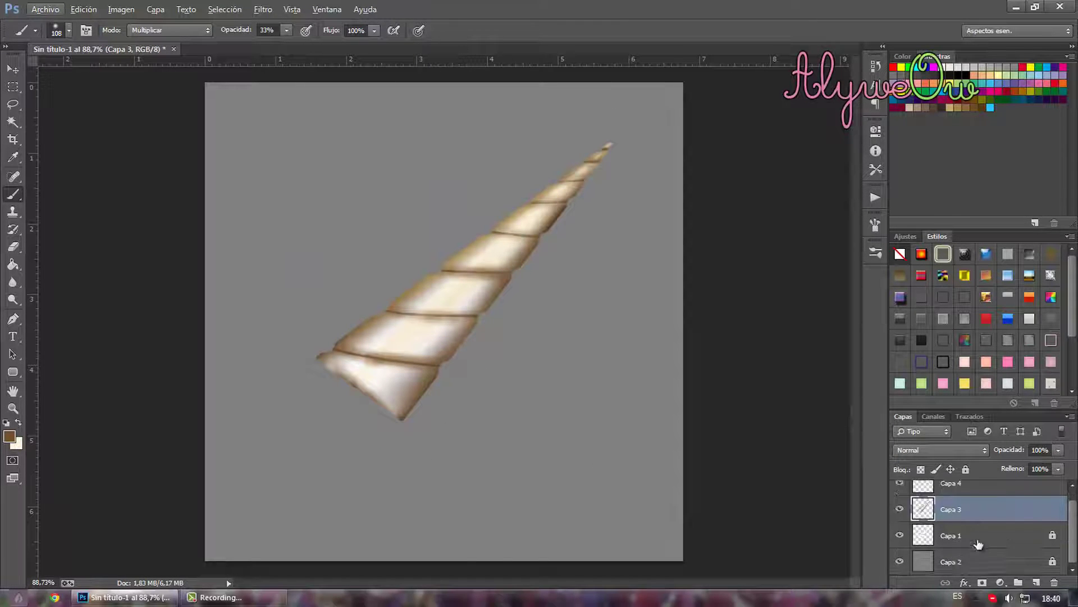
click(900, 562)
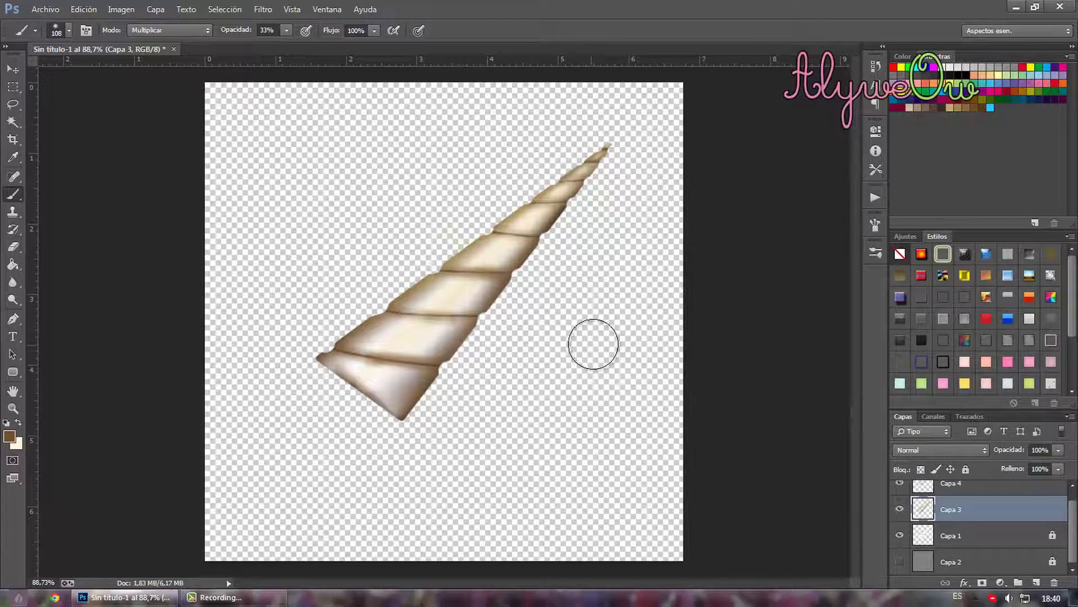
- Try a free transform on the horn, undo it, and exit without changes
scroll(609, 258, down, 1)
scroll(609, 257, up, 2)
scroll(609, 257, up, 1)
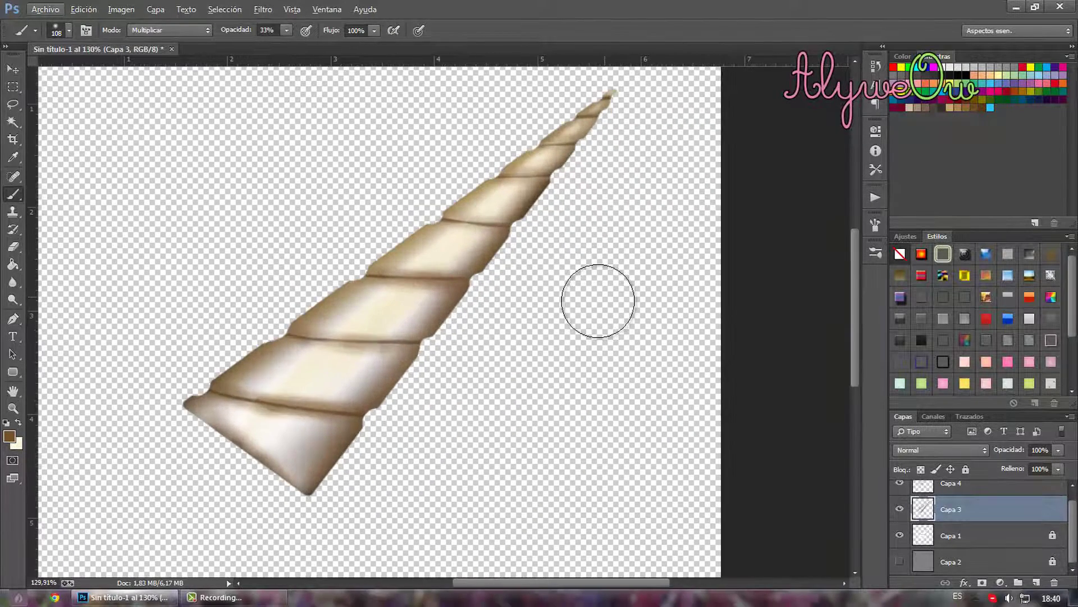
scroll(599, 300, down, 1)
scroll(588, 302, down, 1)
scroll(592, 339, down, 1)
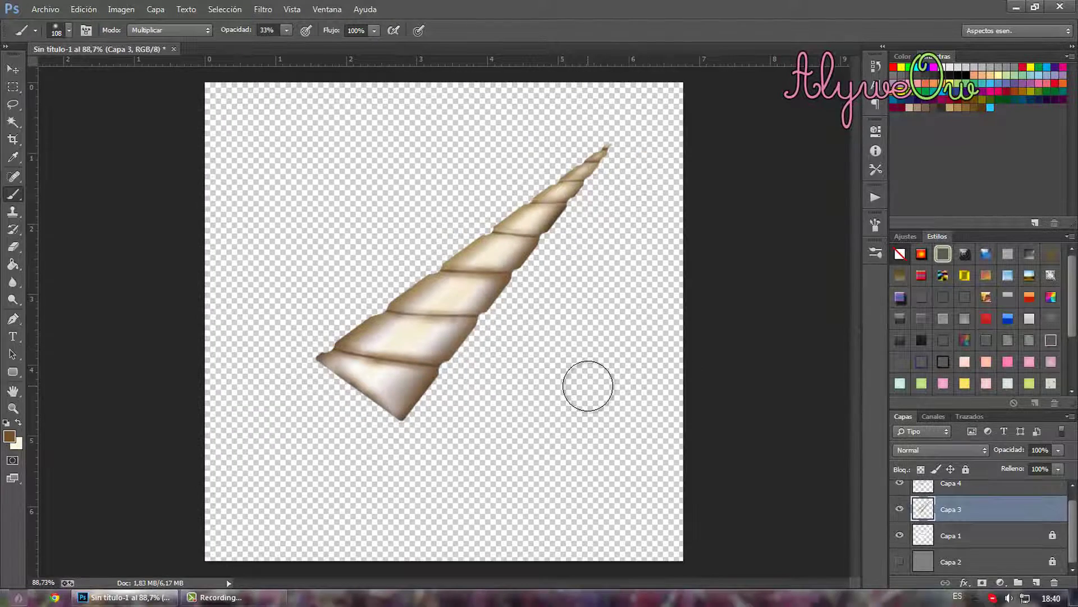
key(ctrl+t)
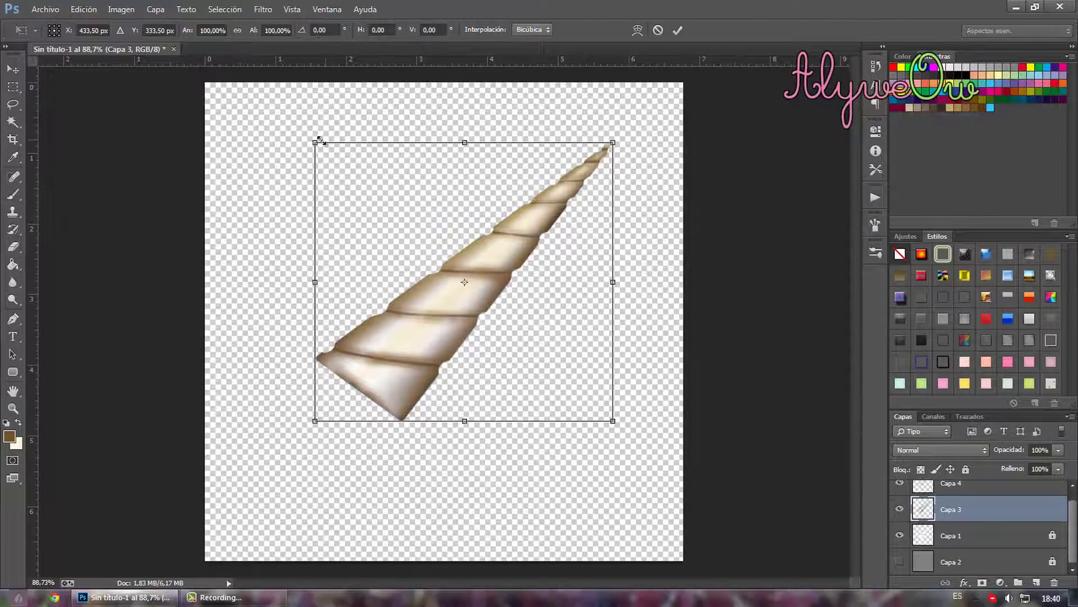
drag(313, 140, 330, 173)
key(ctrl+z)
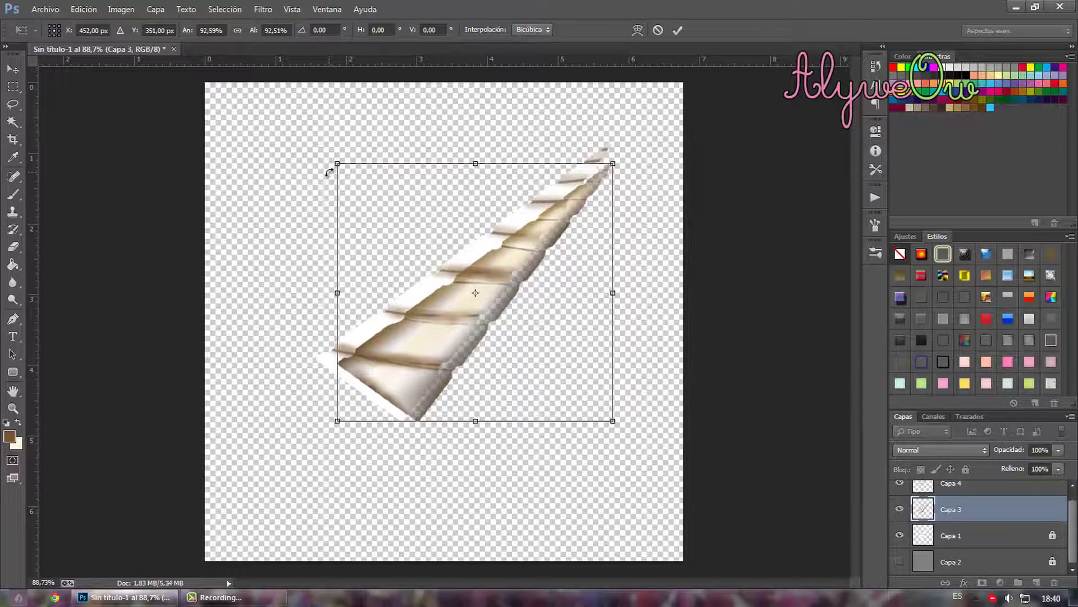
key(Return)
- Select Capa 4, Capa 3 and Capa 1 together in the Layers panel
scroll(987, 539, up, 1)
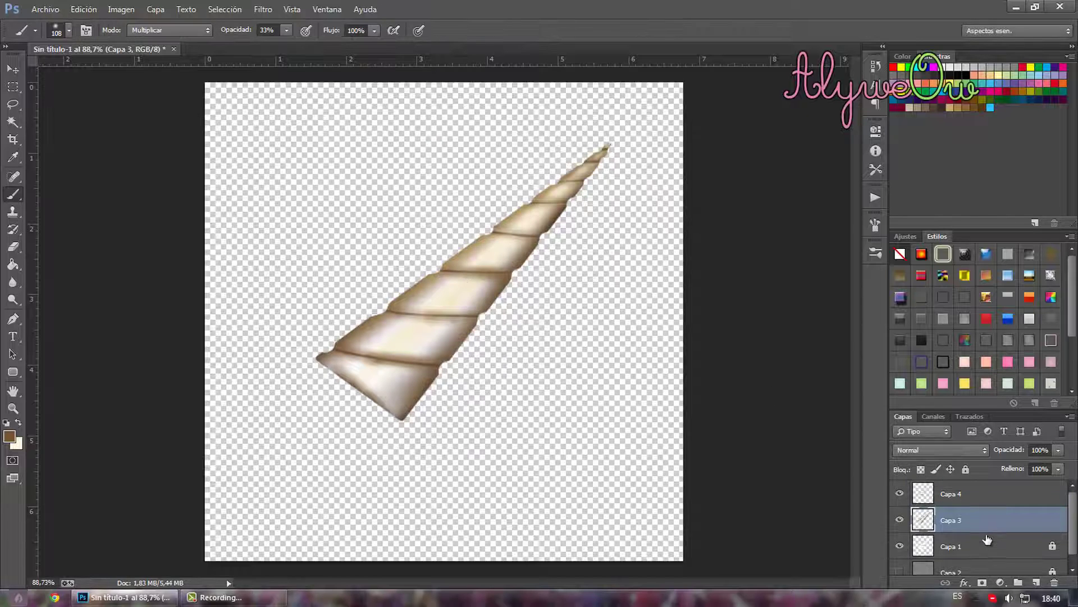
click(965, 499)
shift+click(955, 548)
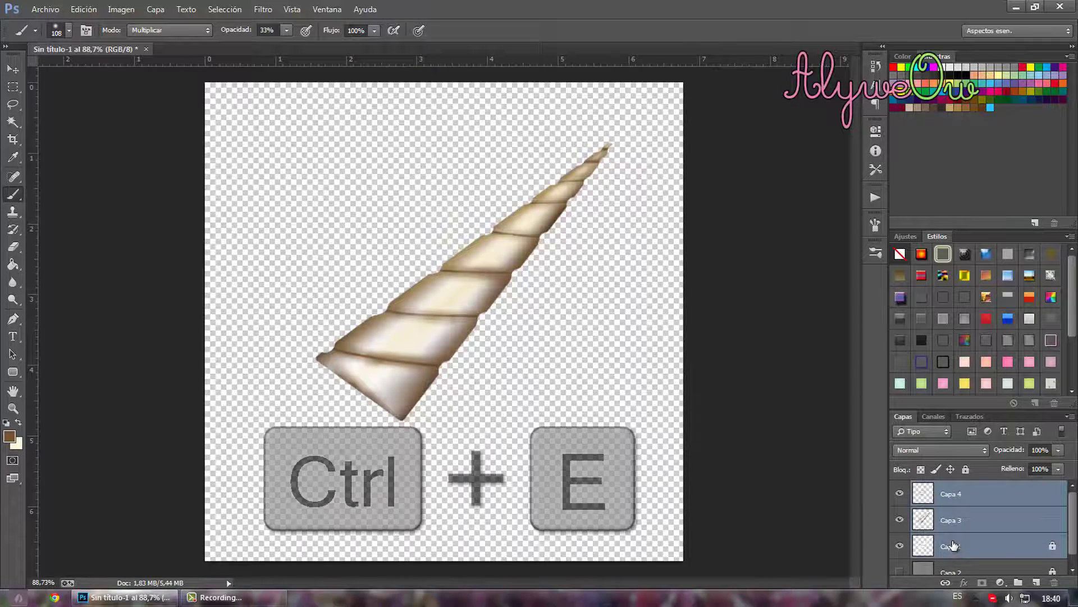
- Merge the three layers into Capa 4 and scale it to about 109% wide by 114% tall
key(ctrl+e)
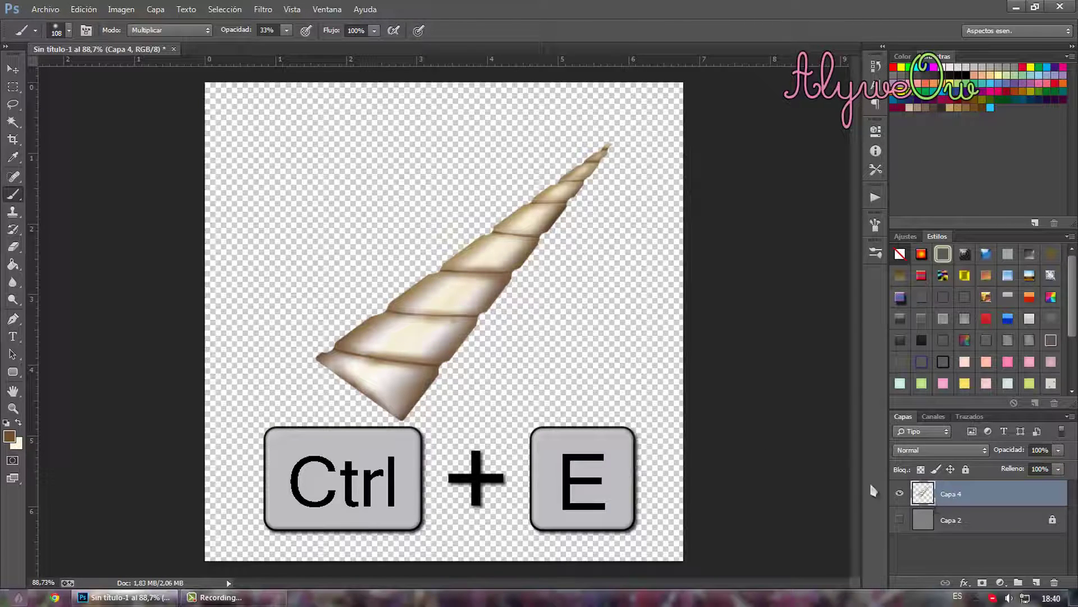
key(ctrl+t)
drag(313, 140, 343, 197)
drag(612, 175, 661, 104)
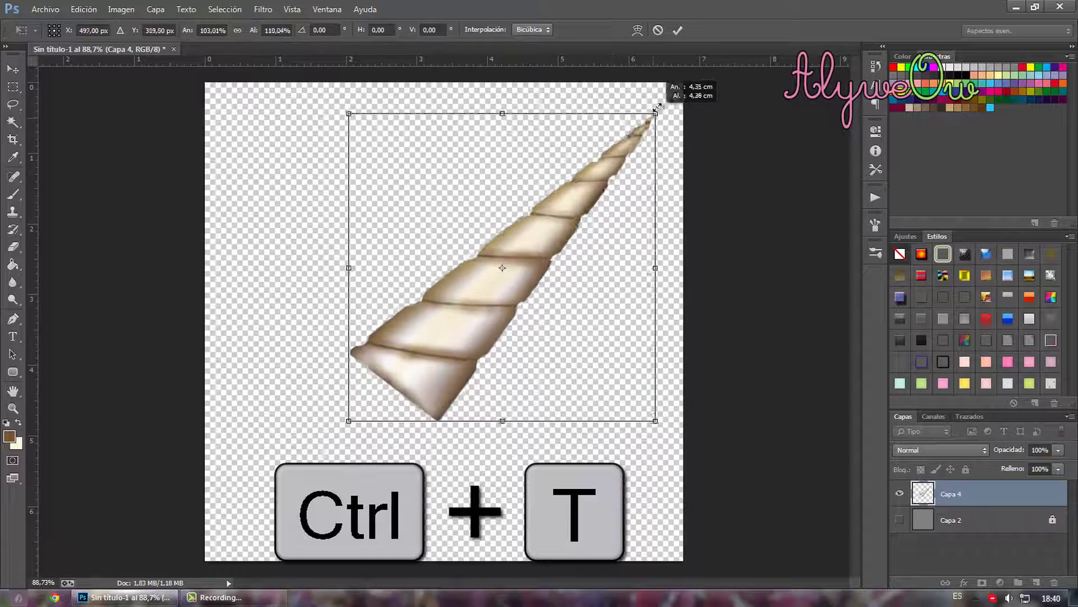
drag(349, 420, 313, 484)
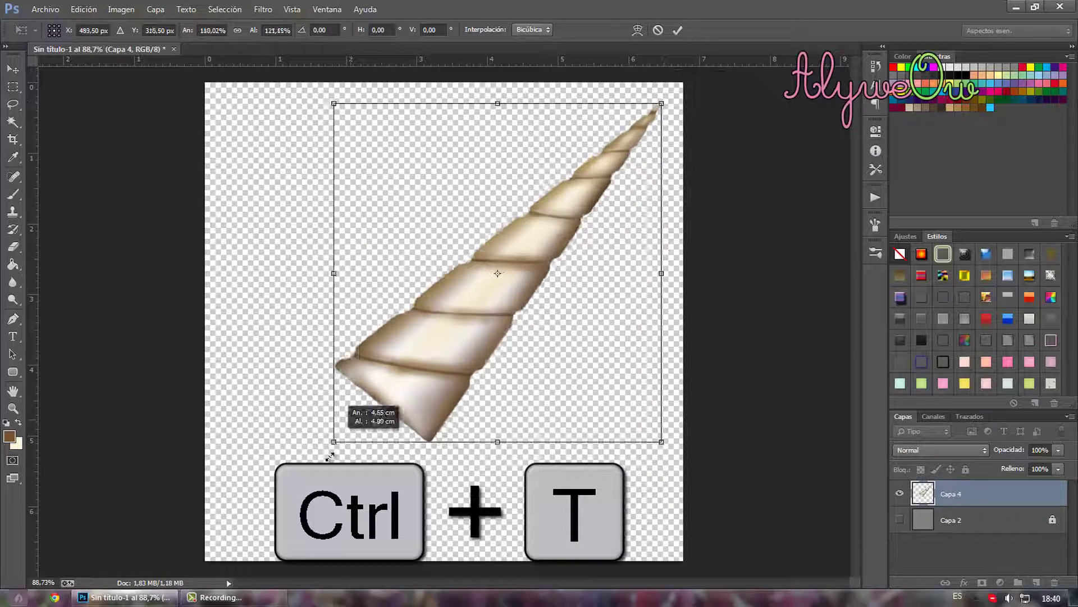
drag(662, 486, 619, 439)
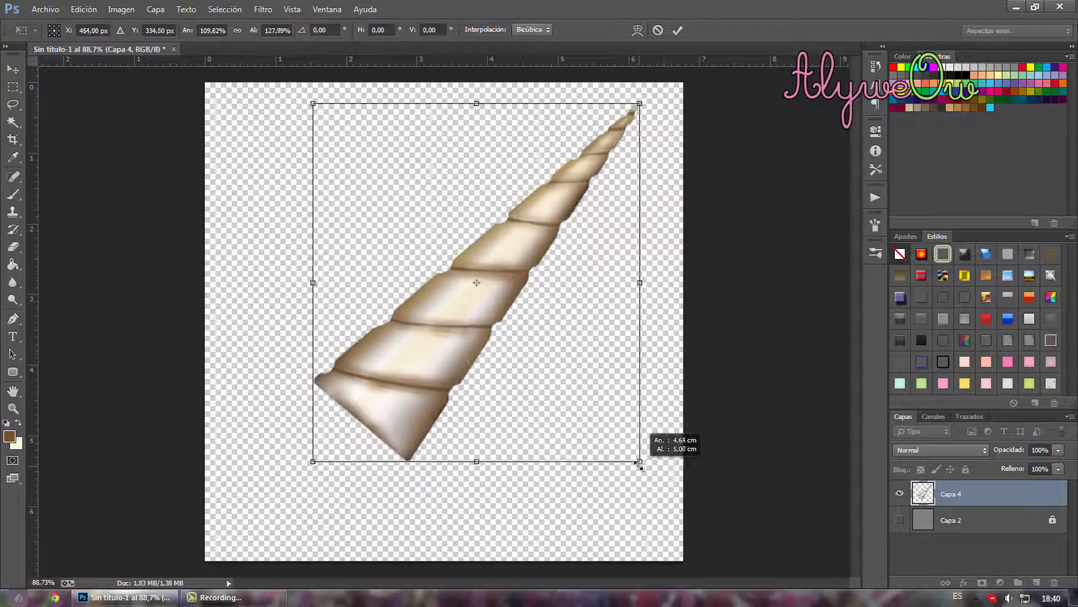
drag(571, 381, 576, 422)
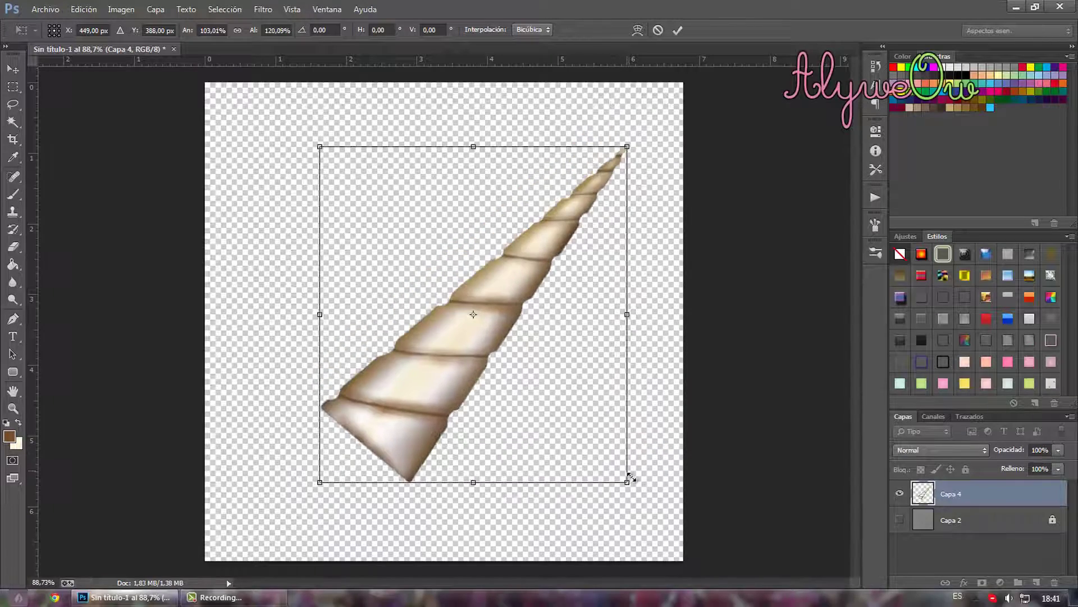
mouse_move(622, 475)
mouse_down()
mouse_move(597, 454)
mouse_move(604, 466)
mouse_up()
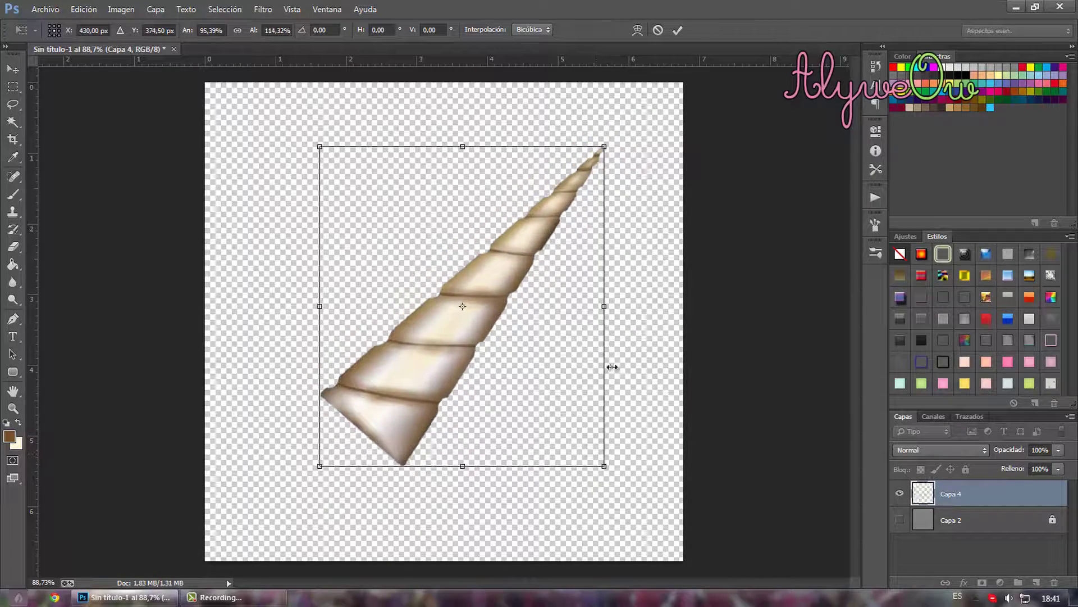
drag(605, 309, 644, 307)
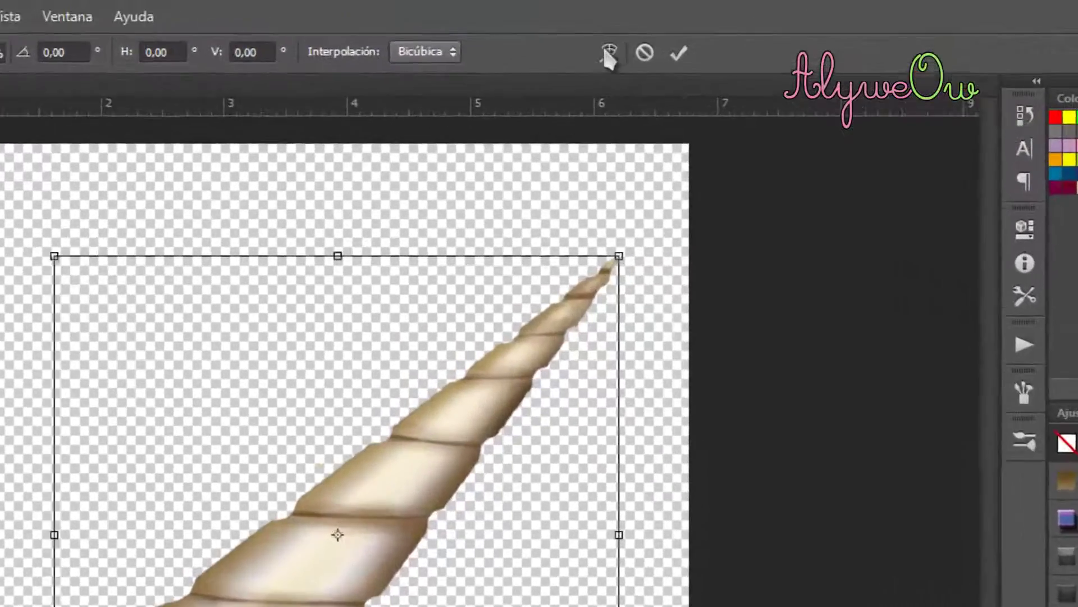
- Warp the horn's mesh so its body bends upward toward the tip, then commit
click(638, 29)
drag(564, 310, 511, 323)
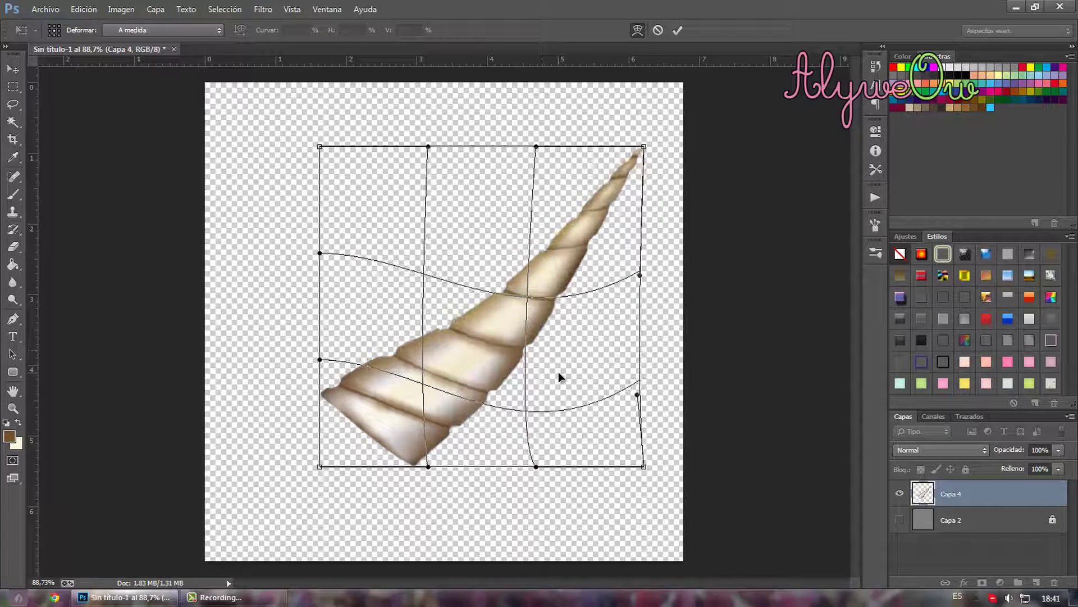
mouse_move(447, 292)
mouse_down()
mouse_move(479, 293)
mouse_move(469, 291)
mouse_up()
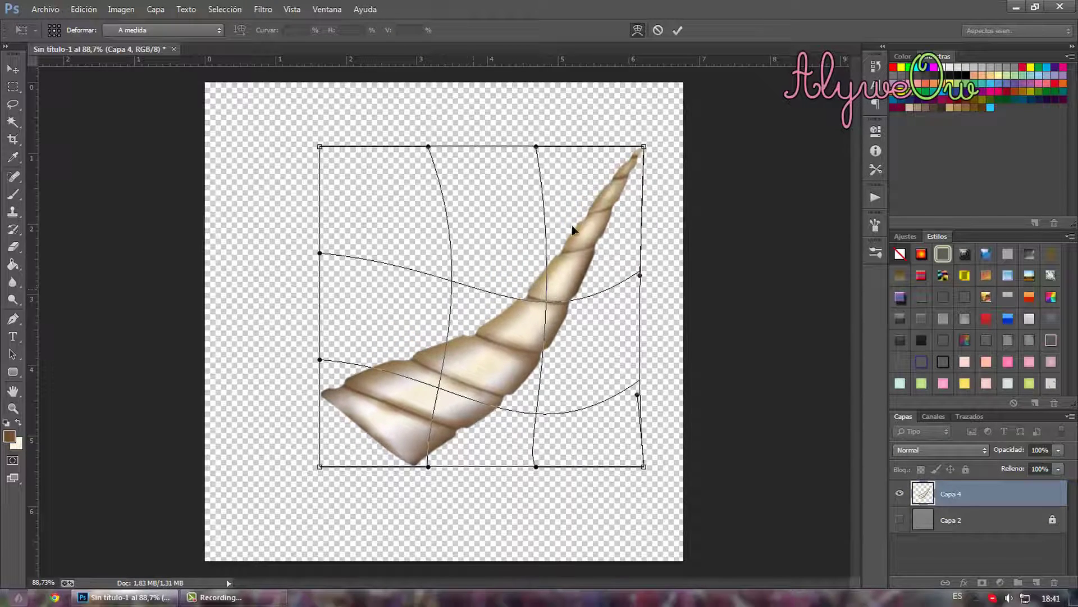
mouse_move(643, 147)
mouse_down()
mouse_move(609, 136)
mouse_move(600, 150)
mouse_up()
mouse_move(425, 368)
mouse_down()
mouse_move(480, 315)
mouse_move(487, 328)
mouse_move(480, 316)
mouse_up()
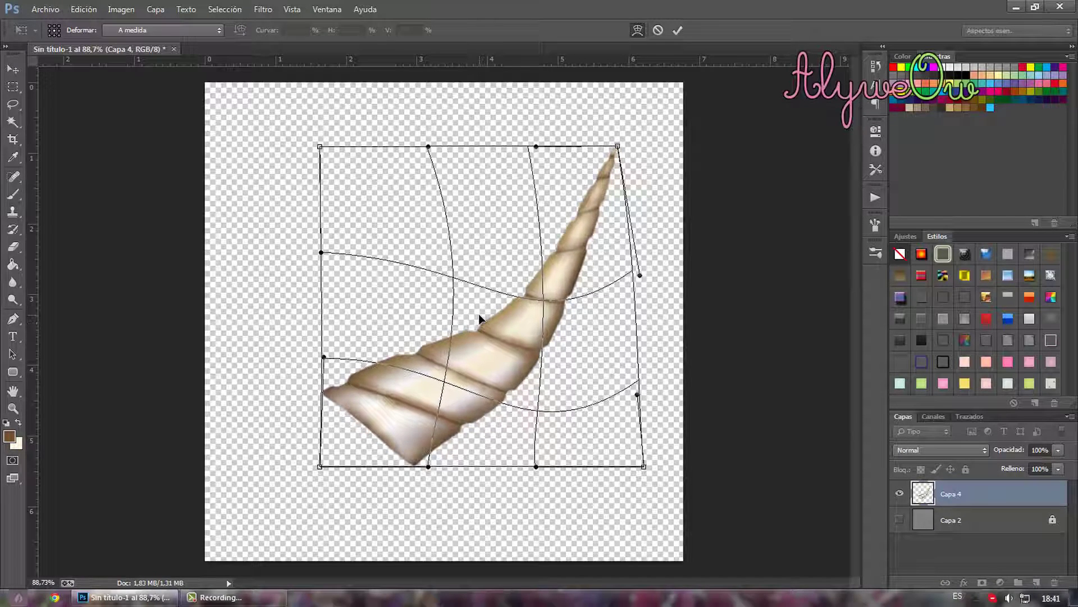
key(Return)
- Make the grey Capa 2 background visible and undo the warp to straighten the horn
key(b)
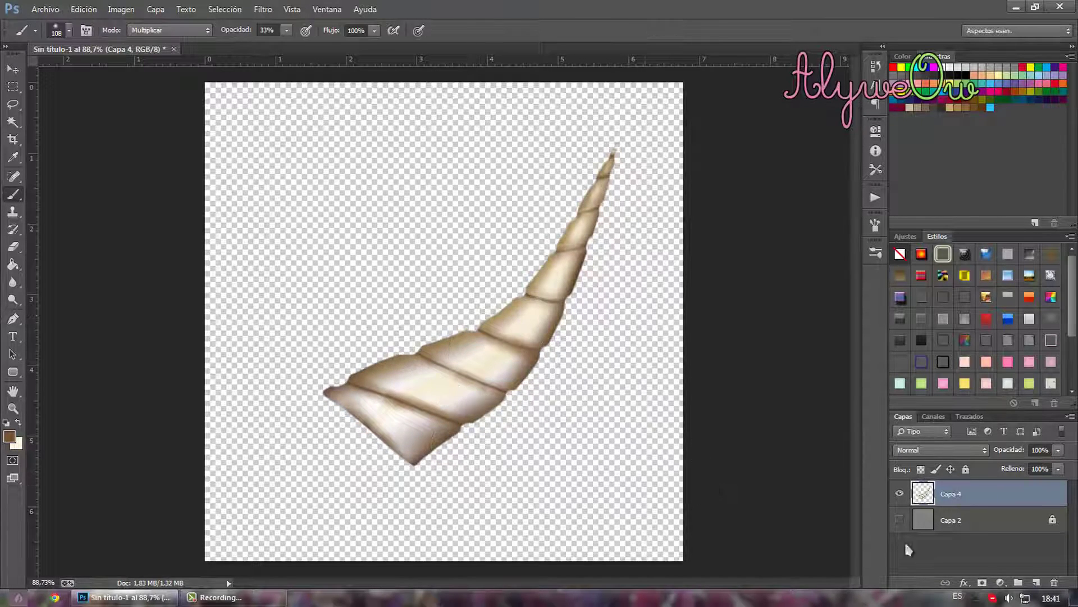
click(899, 521)
scroll(667, 436, down, 1)
scroll(667, 436, down, 1)
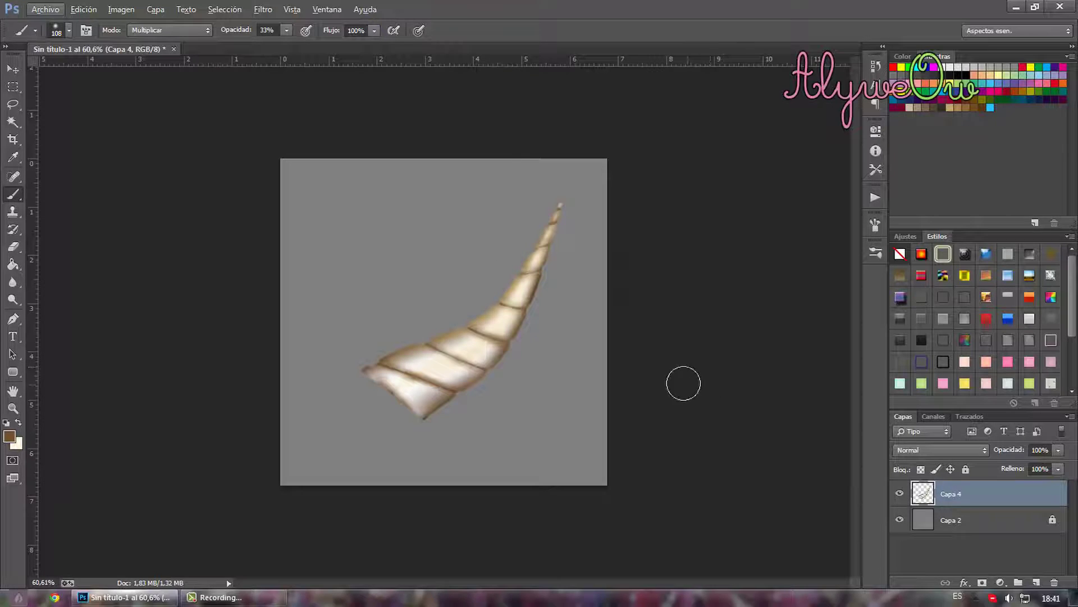
key(ctrl+z)
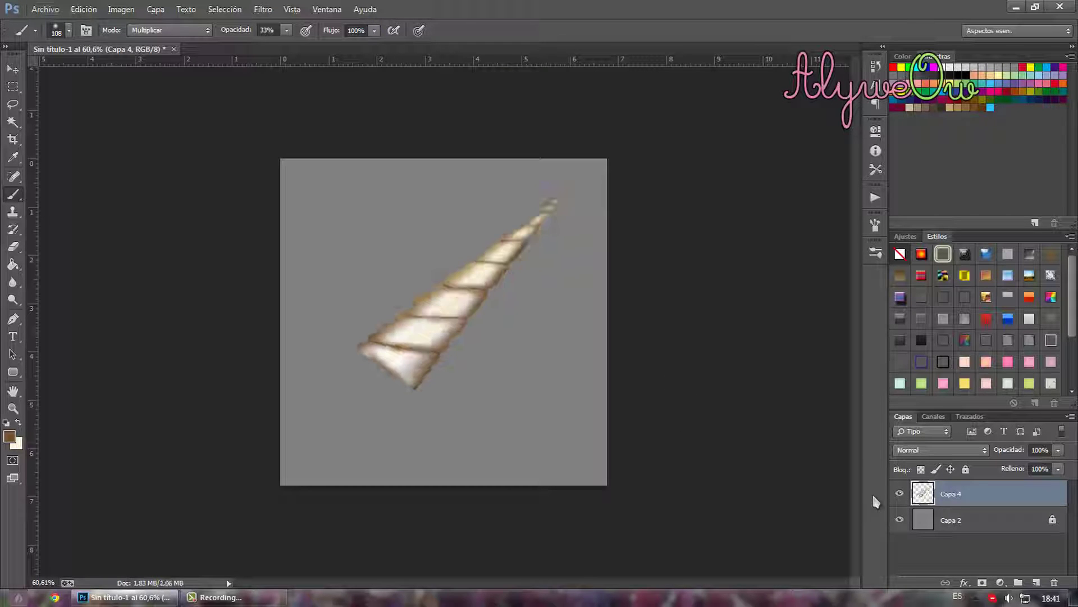